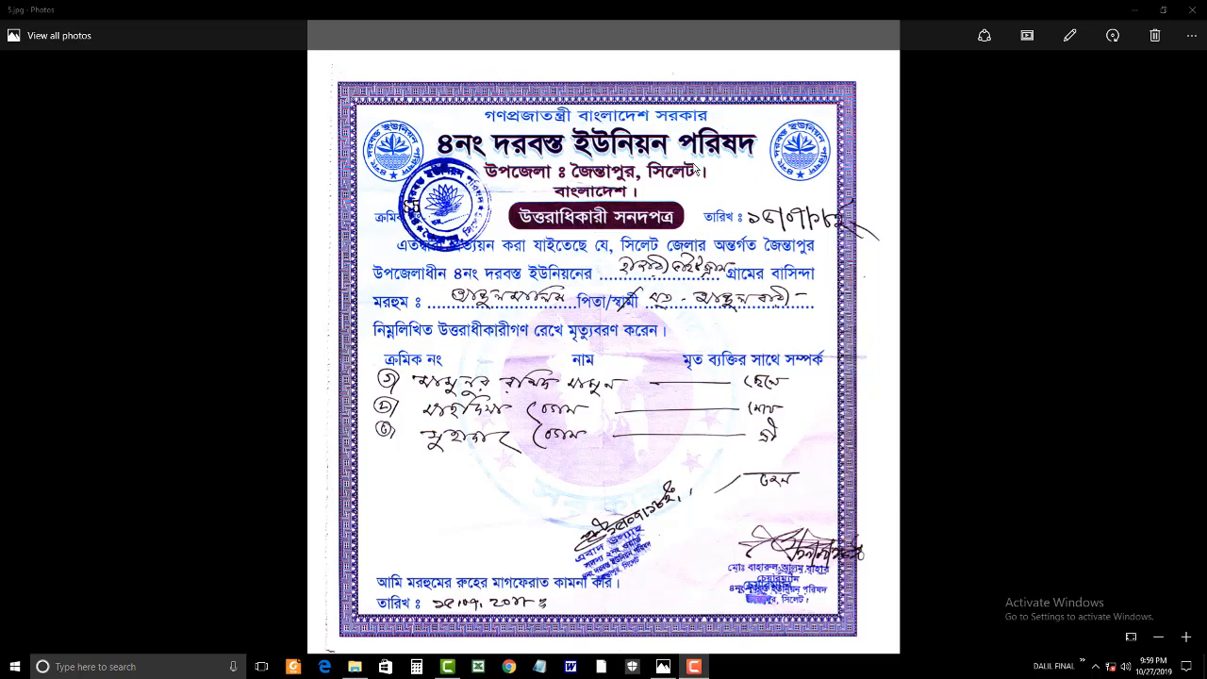
Examine the printed text and handwritten entries of the scanned inheritance certificate 5.jpg, and minimize the photo viewer.
scroll(670, 312, up, 3)
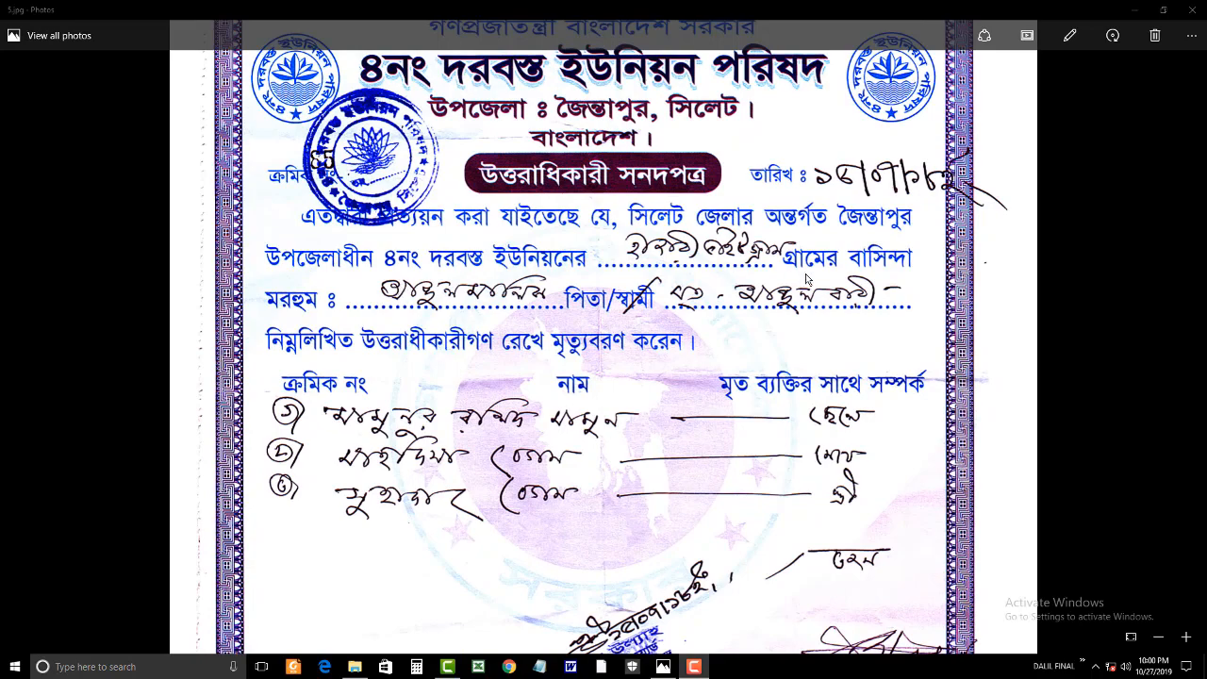
scroll(807, 279, down, 3)
scroll(715, 219, up, 2)
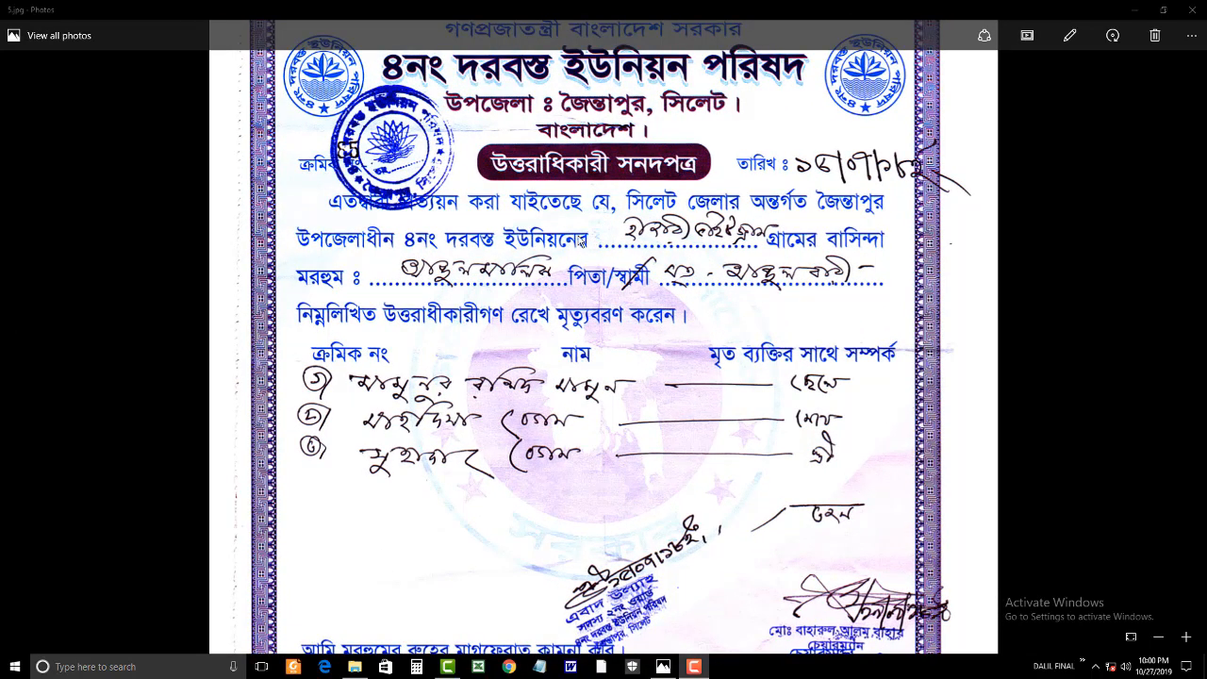
scroll(766, 166, down, 3)
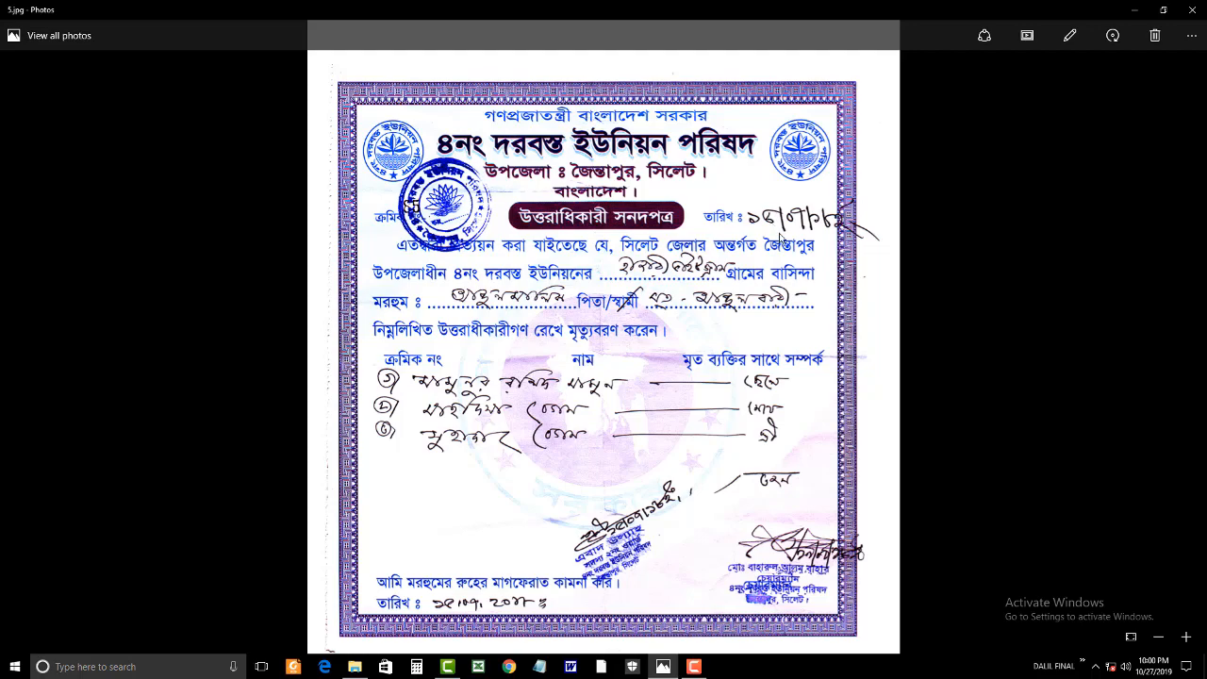
scroll(779, 241, up, 2)
scroll(779, 241, down, 2)
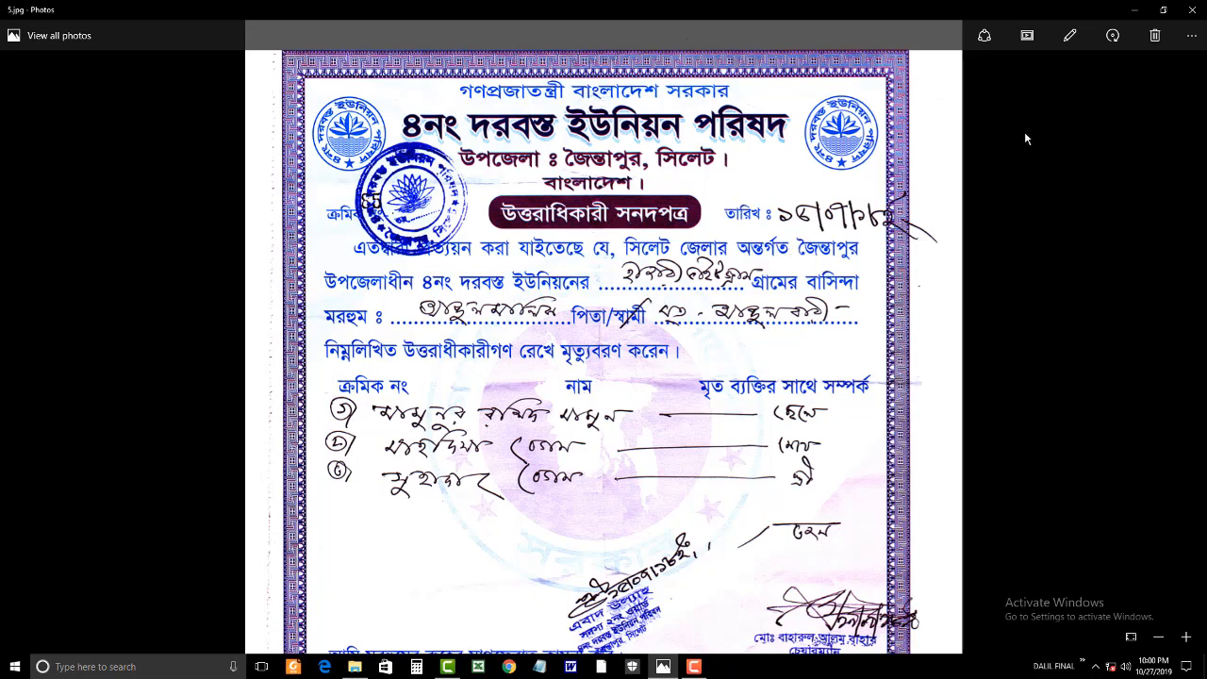
click(1136, 11)
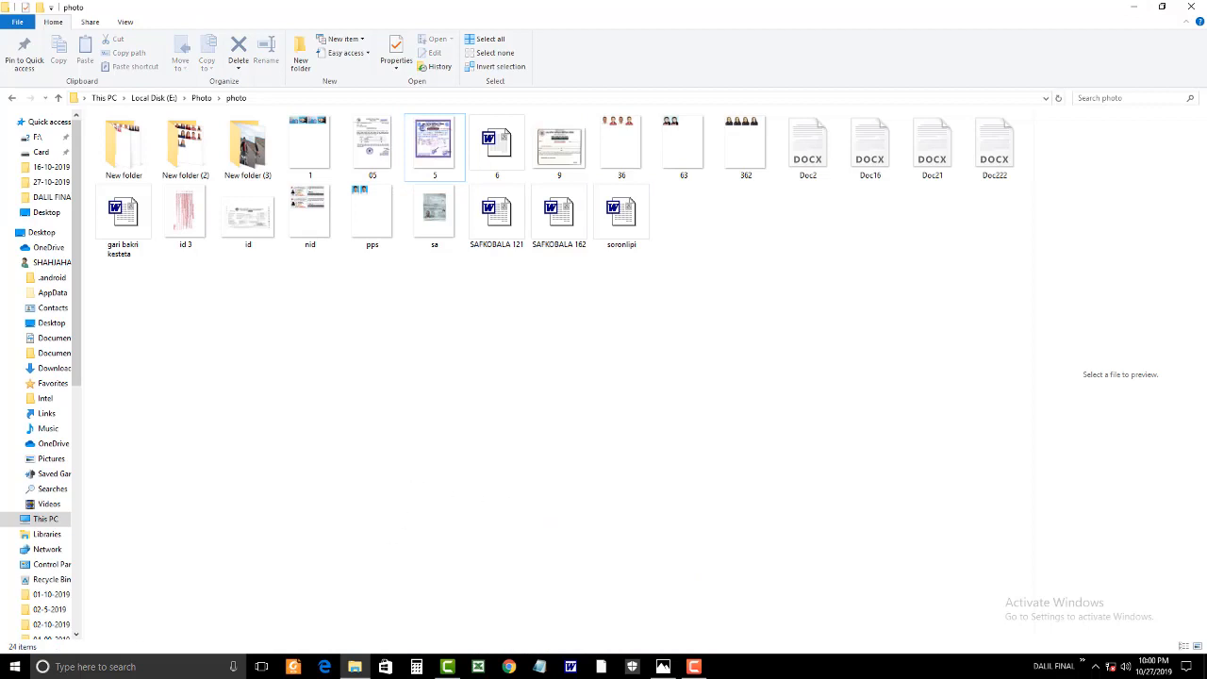
Launch Adobe Photoshop 7.0 and open 5.jpg from the photo folder in a maximized document window.
click(15, 667)
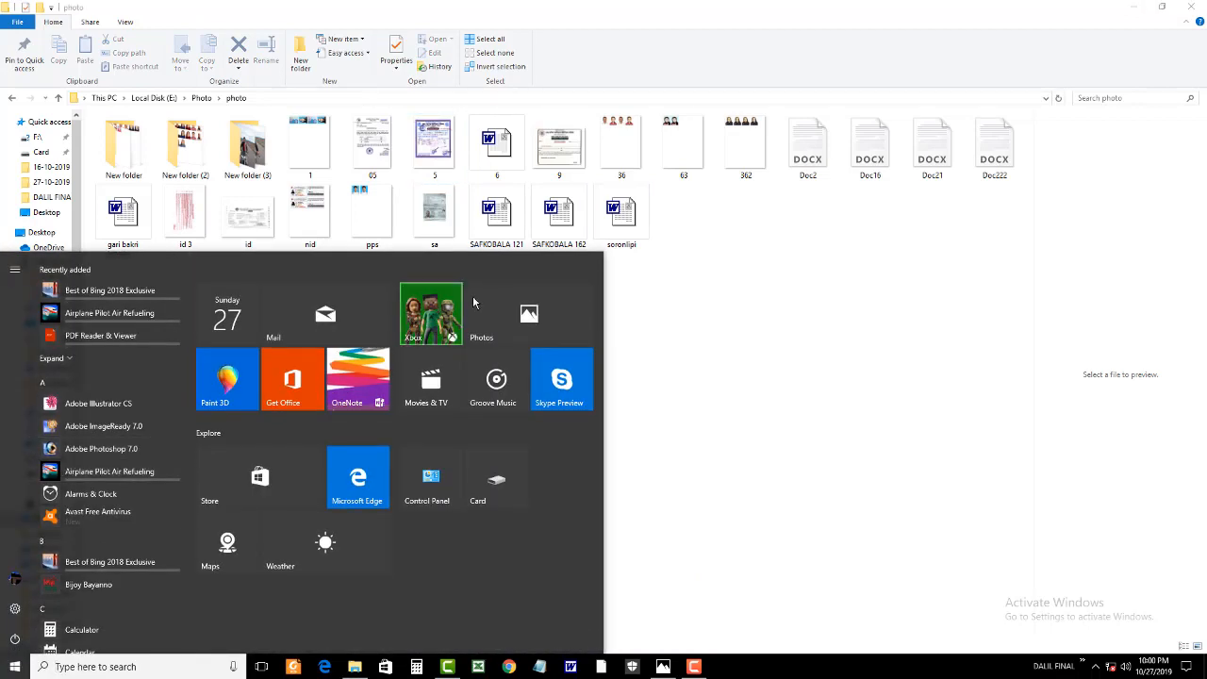
click(83, 449)
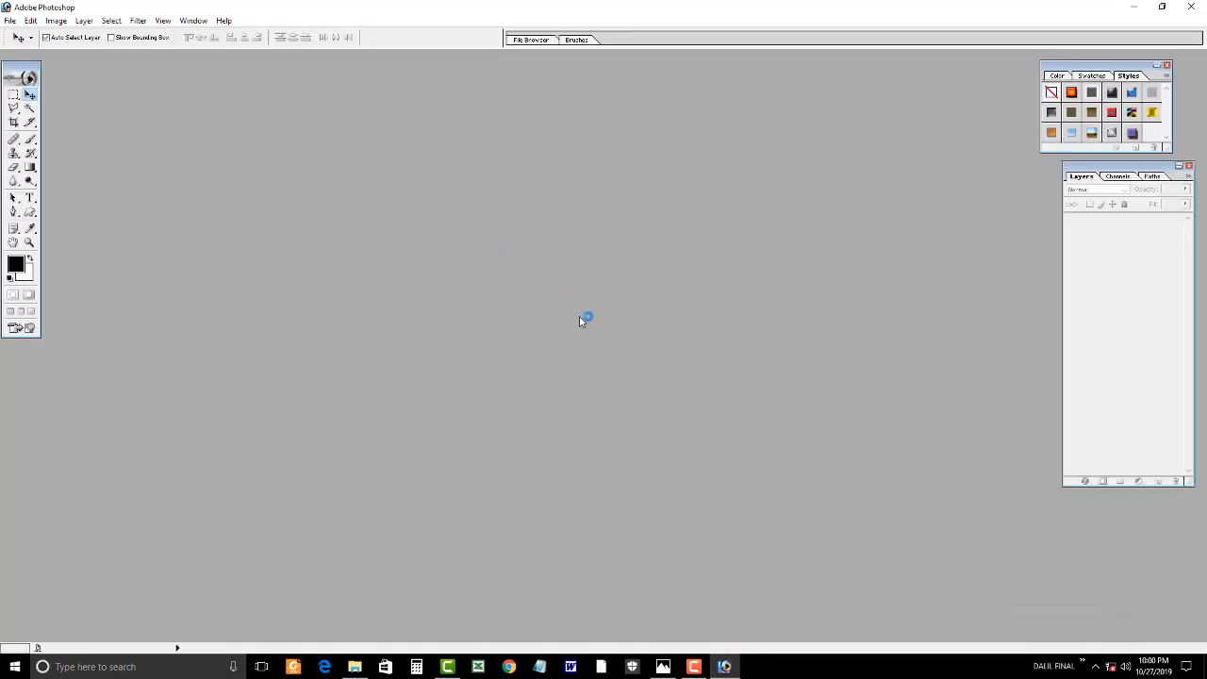
key(super+d)
click(283, 602)
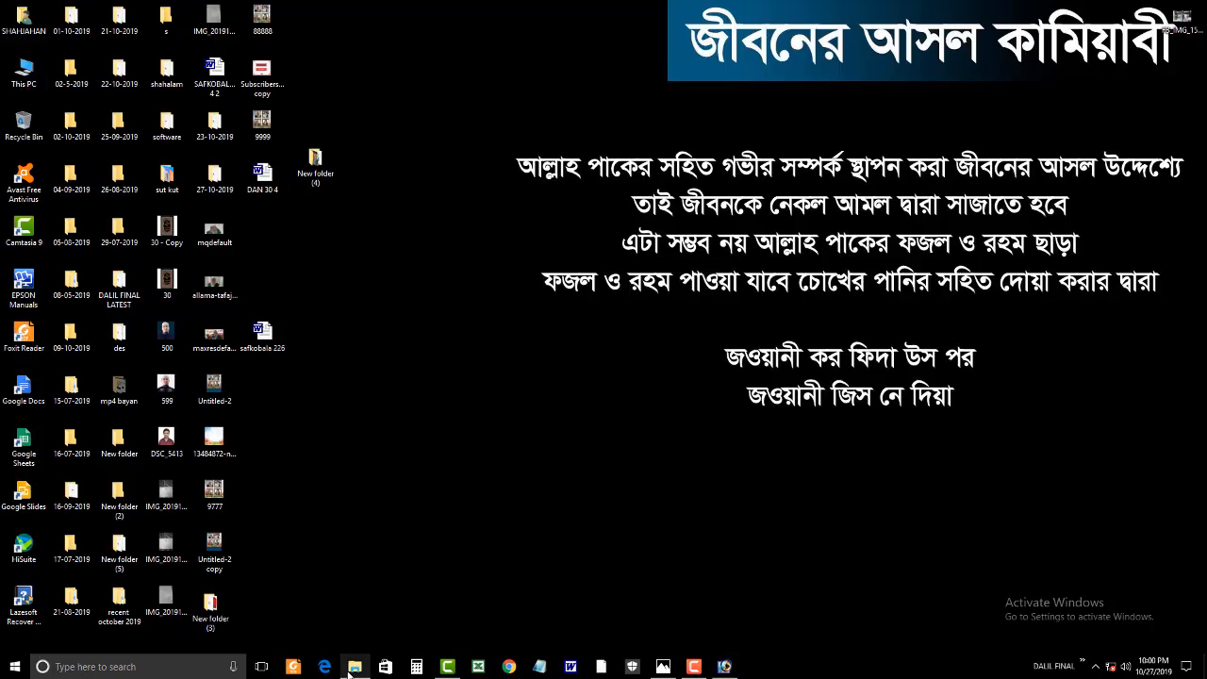
click(354, 667)
drag(436, 151, 372, 455)
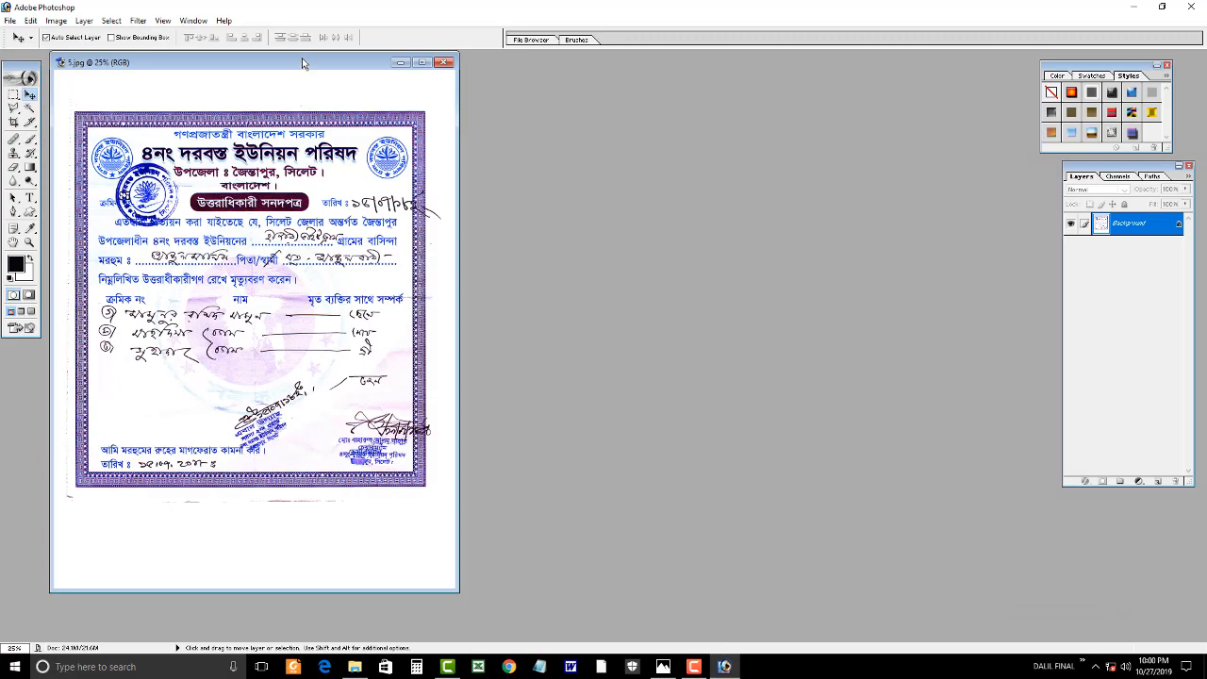
double_click(302, 63)
Erase the handwritten date beside the তারিখ label by filling a rectangular selection with white (FFFFFF) sampled from the paper.
drag(474, 144, 942, 325)
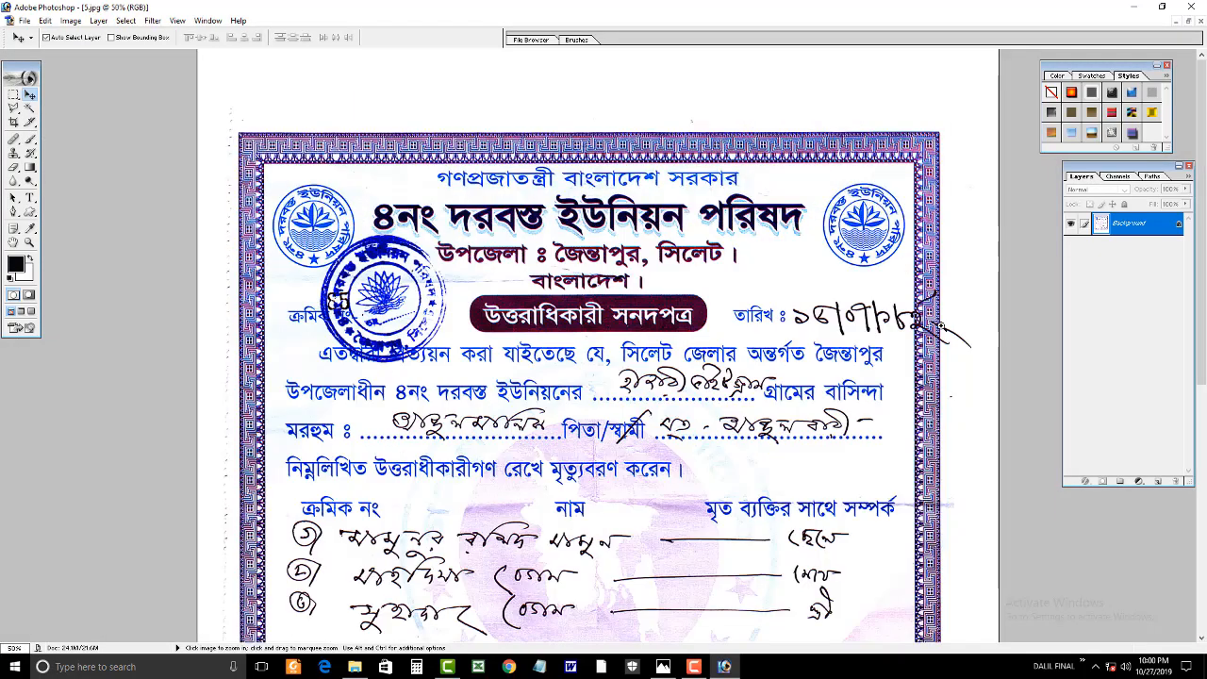
click(942, 325)
click(943, 270)
click(943, 270)
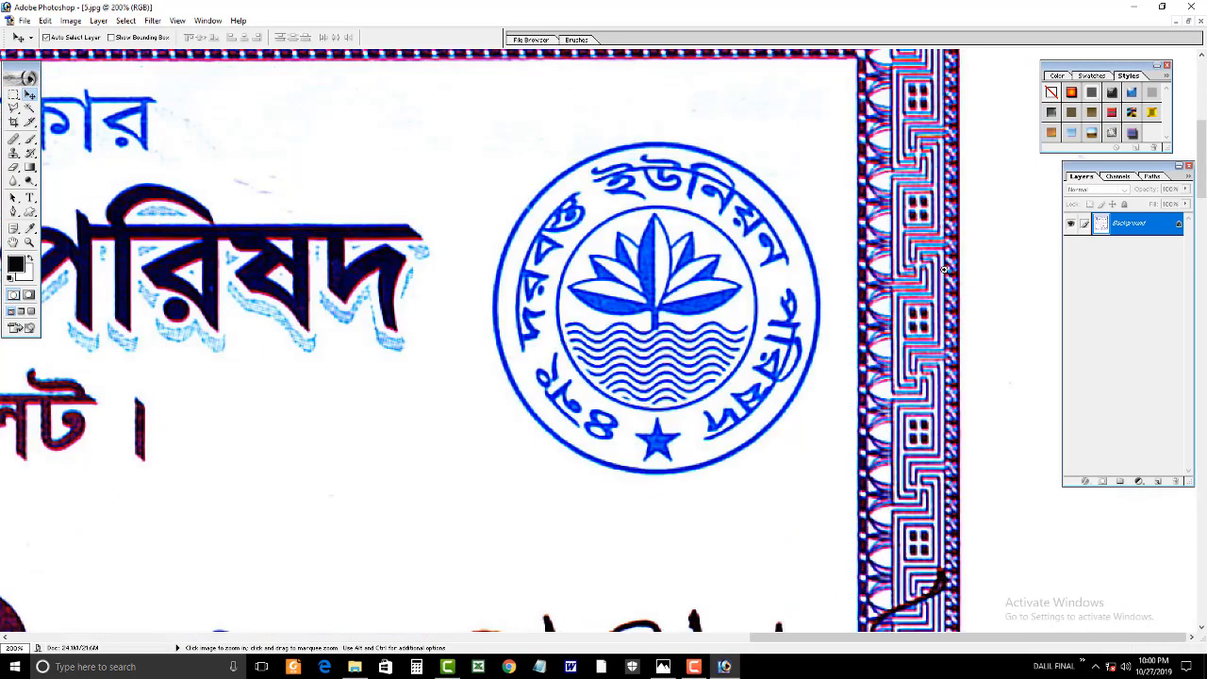
scroll(943, 270, down, 5)
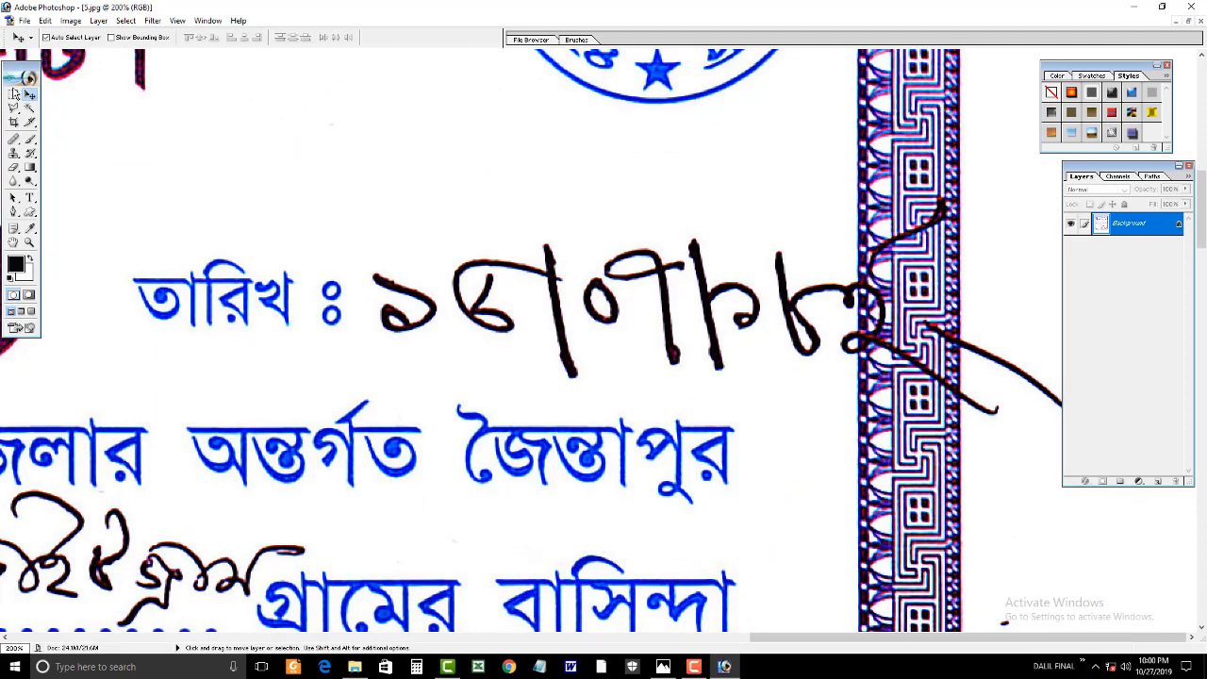
click(13, 94)
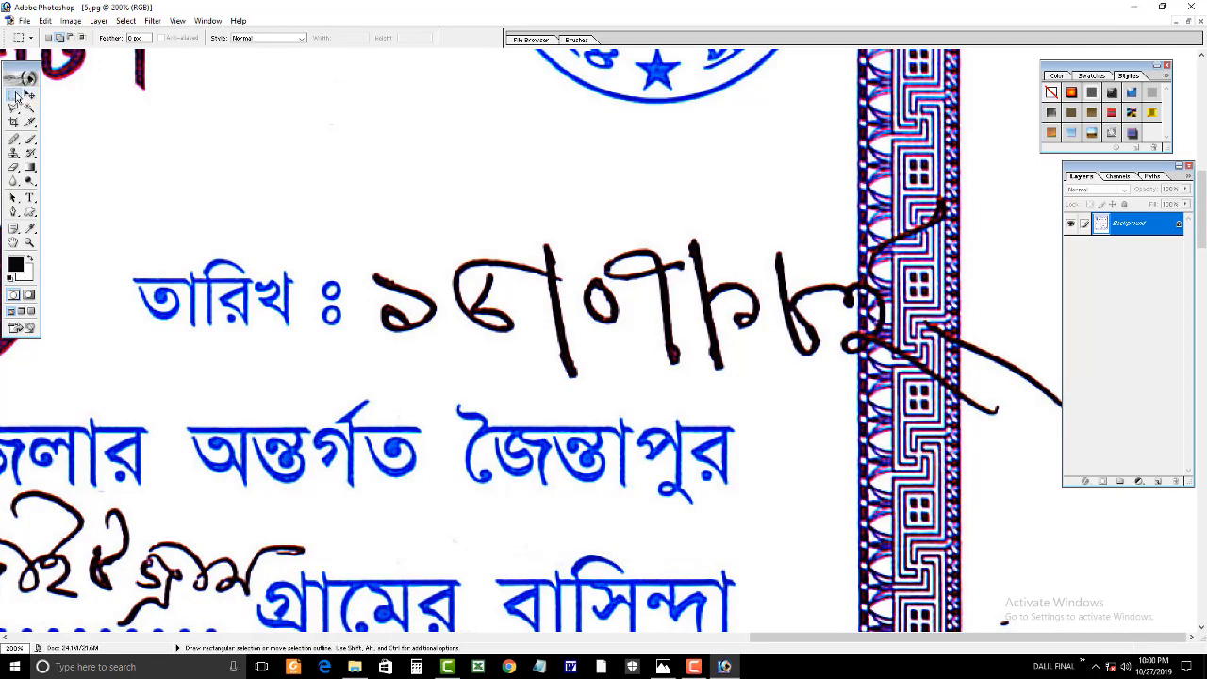
drag(551, 357, 842, 390)
click(16, 265)
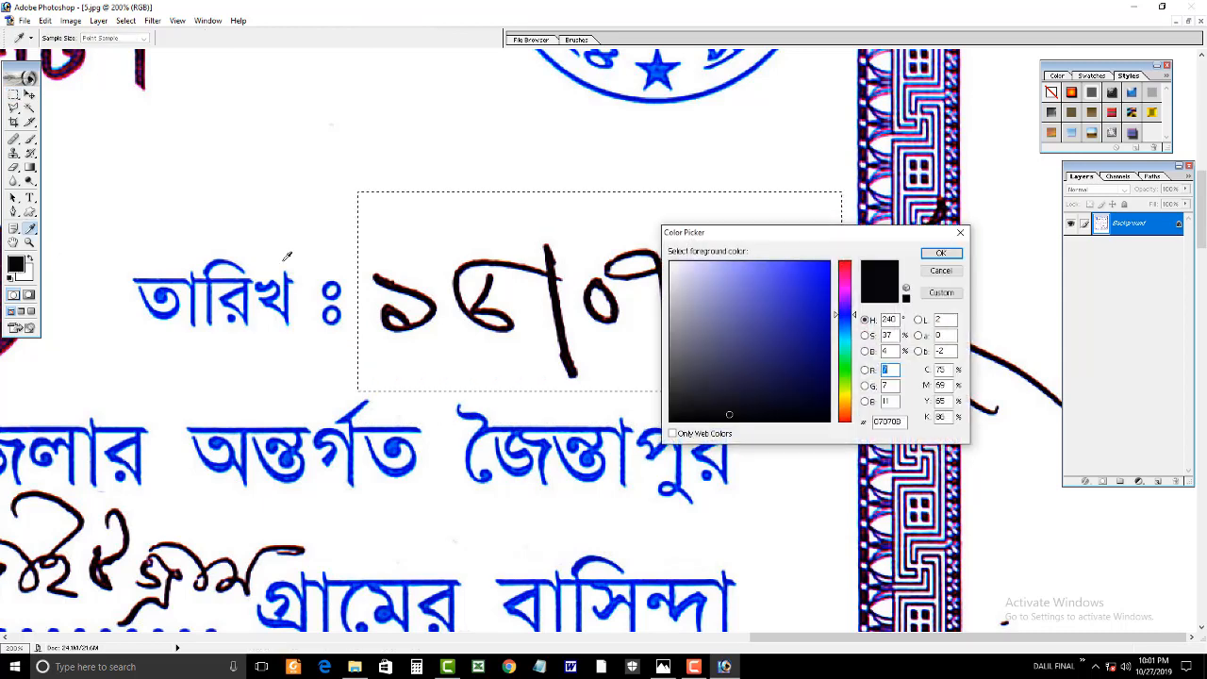
click(626, 225)
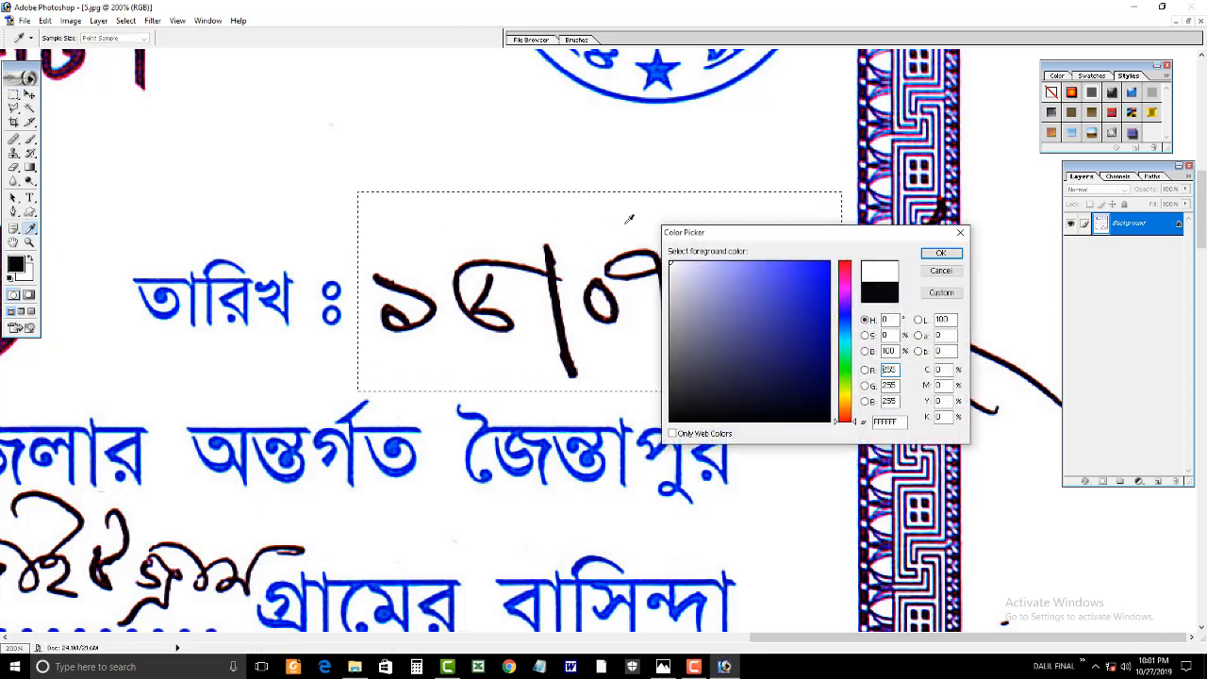
click(940, 253)
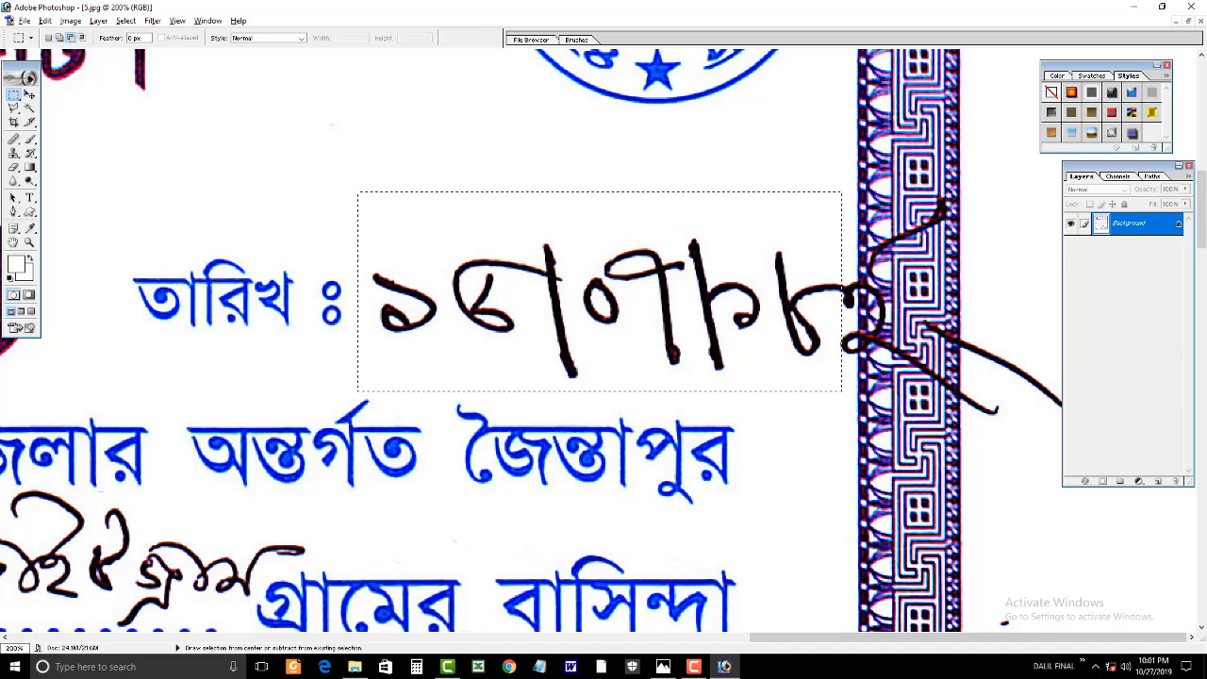
key(alt+BackSpace)
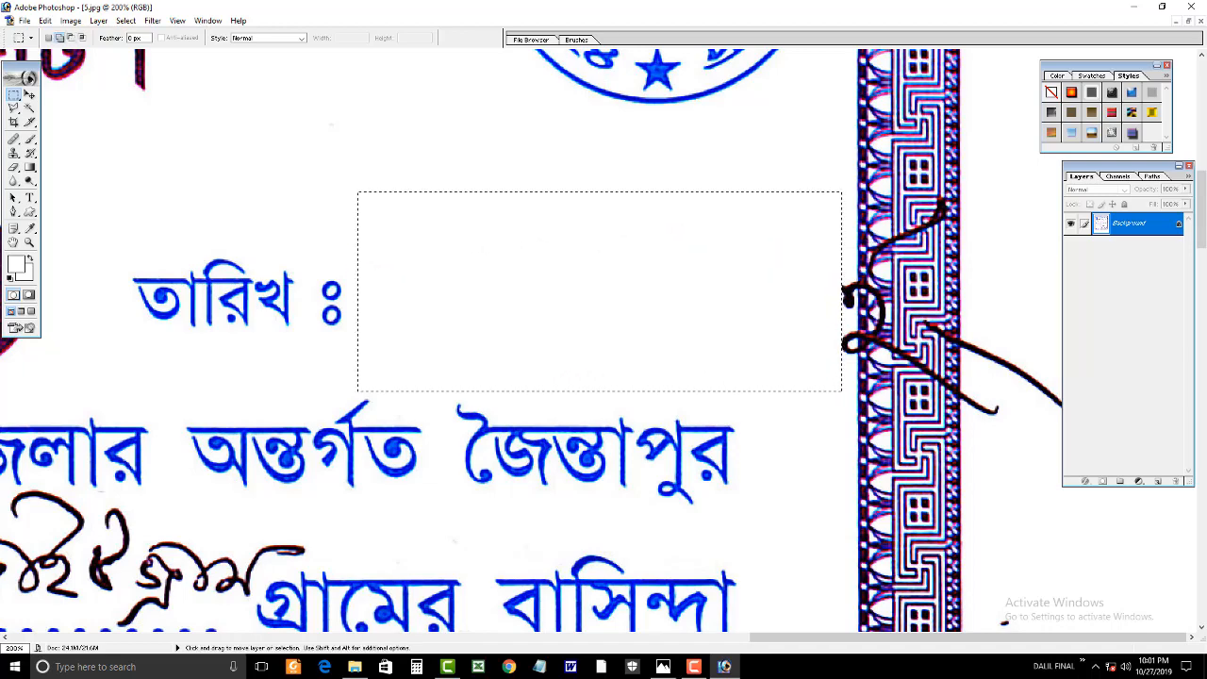
key(ctrl+minus)
key(ctrl+minus)
key(ctrl+d)
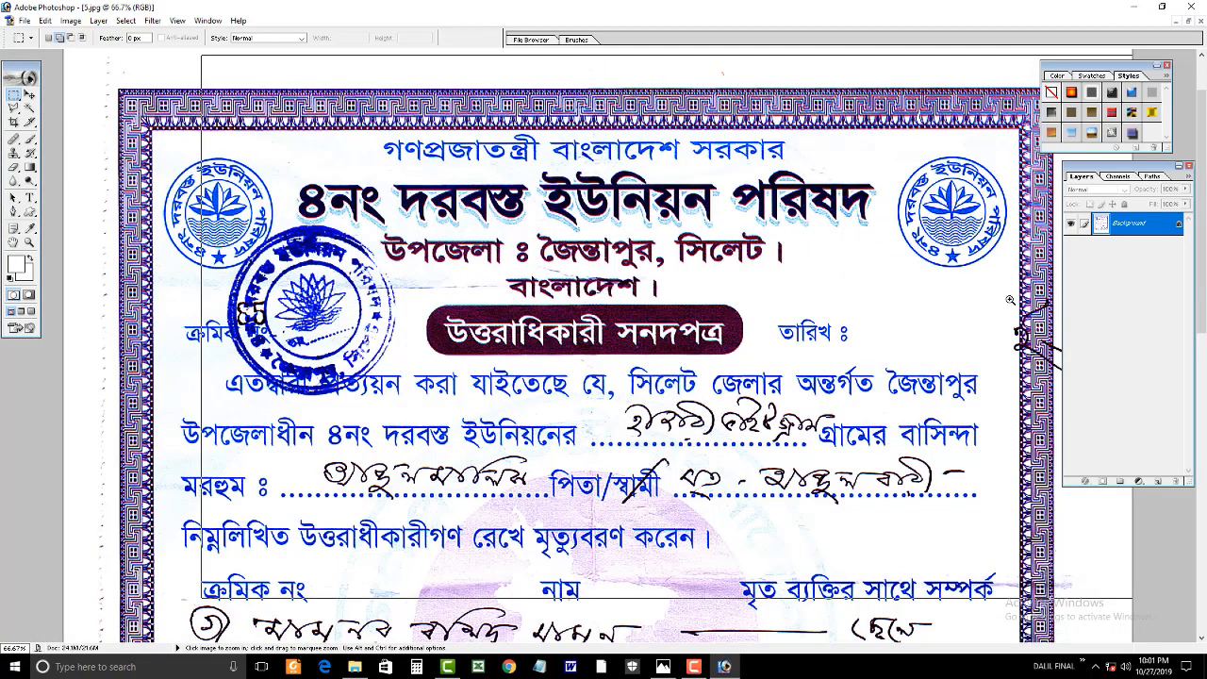
Select a clean section of the certificate's right border and copy it straight up twice over the pen strokes crossing the border.
key(ctrl+plus)
key(ctrl+plus)
scroll(979, 394, down, 10)
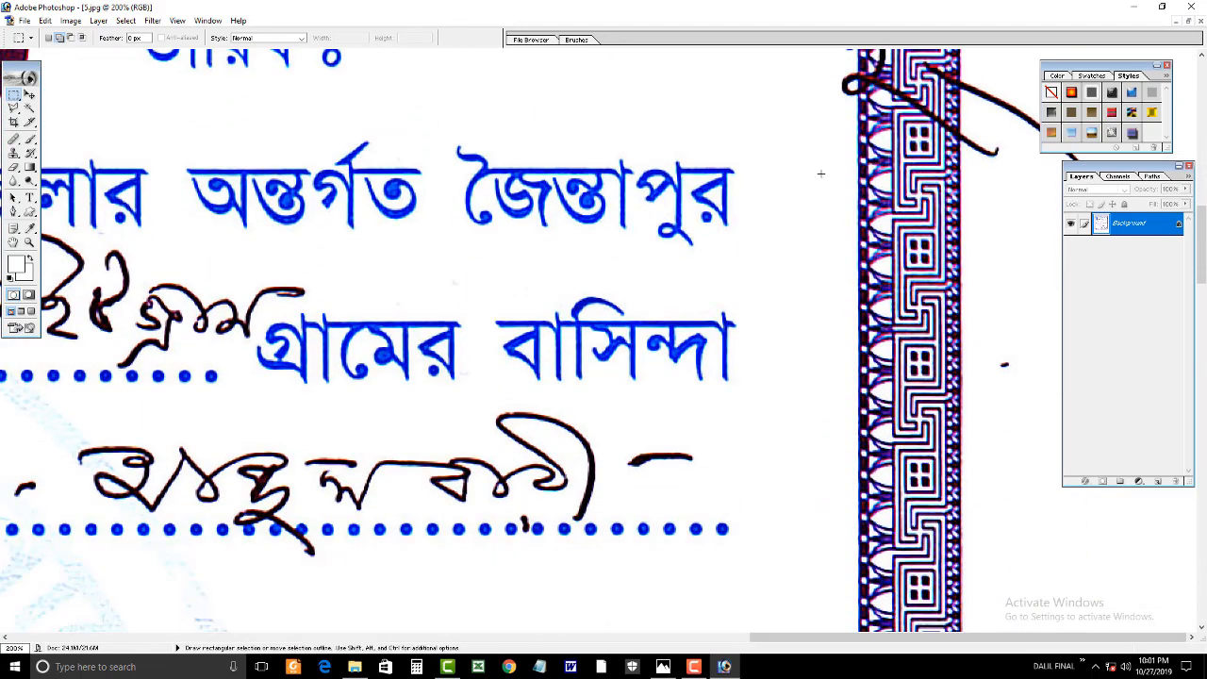
drag(1066, 291, 1085, 301)
key(ctrl+minus)
key(v)
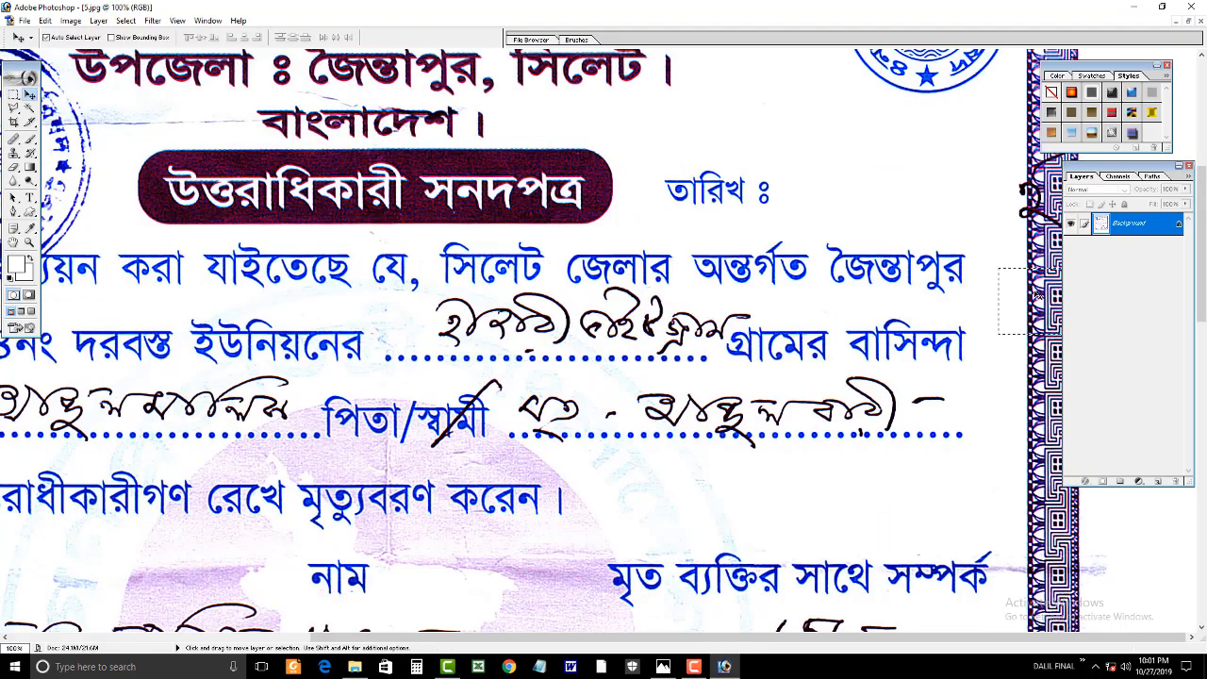
drag(1038, 294, 1042, 222)
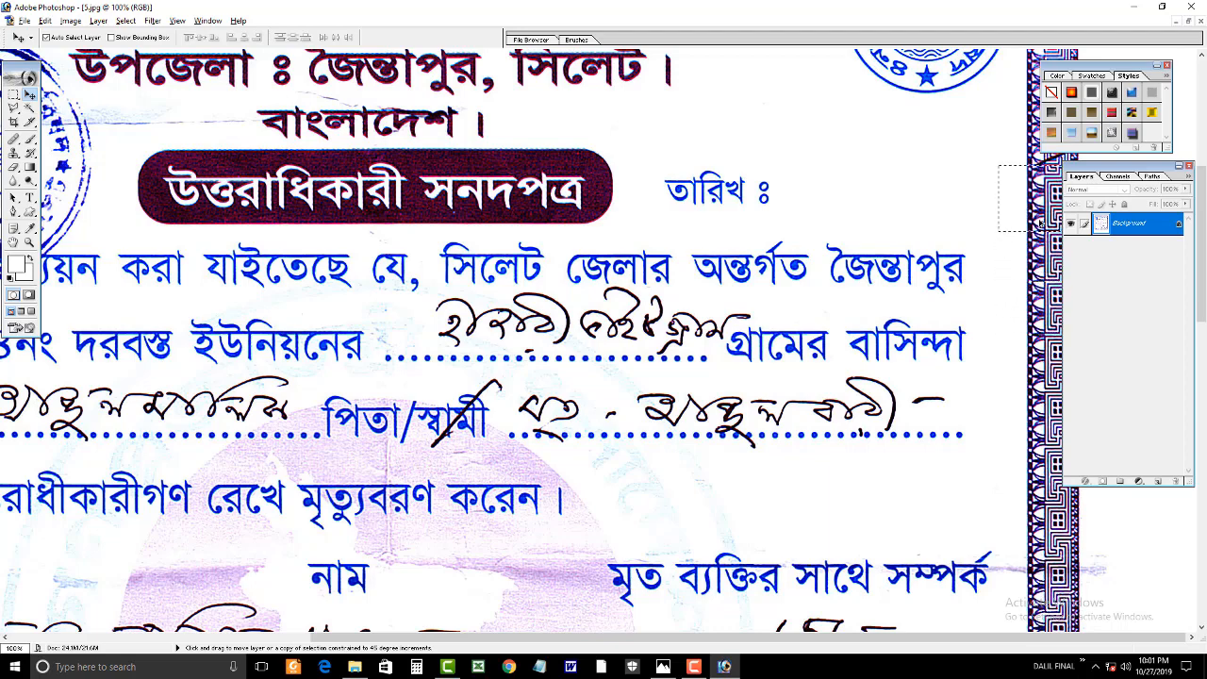
key(ctrl+minus)
key(ctrl+minus)
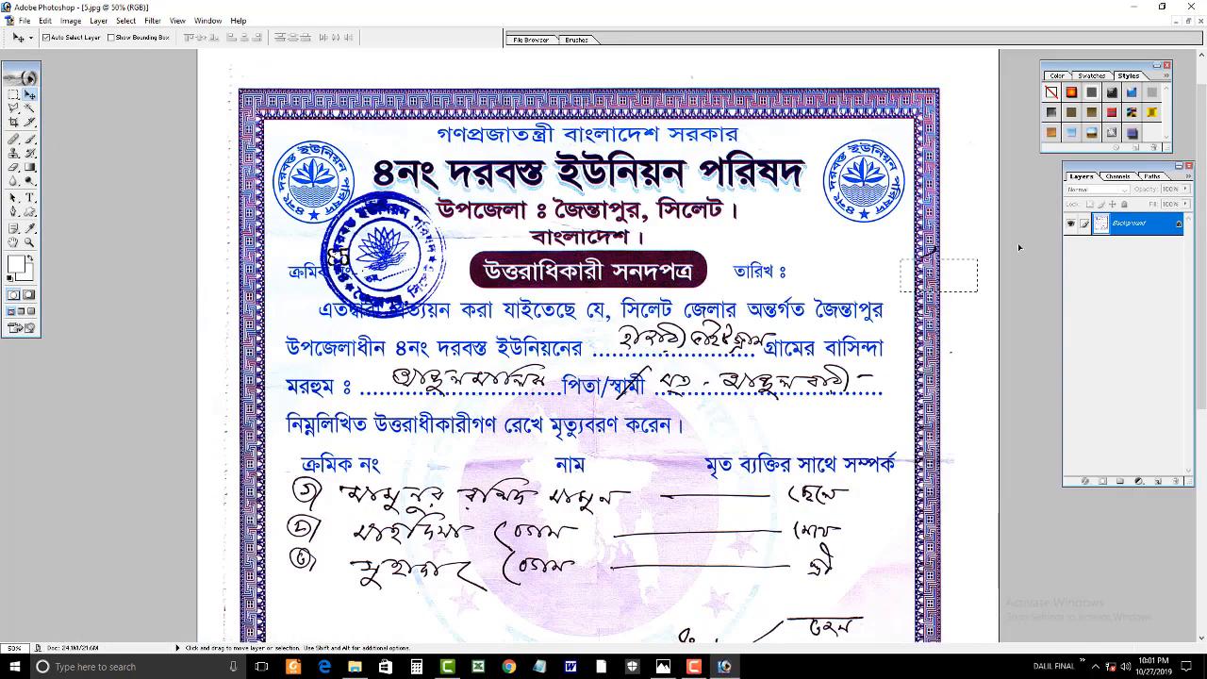
drag(931, 281, 932, 264)
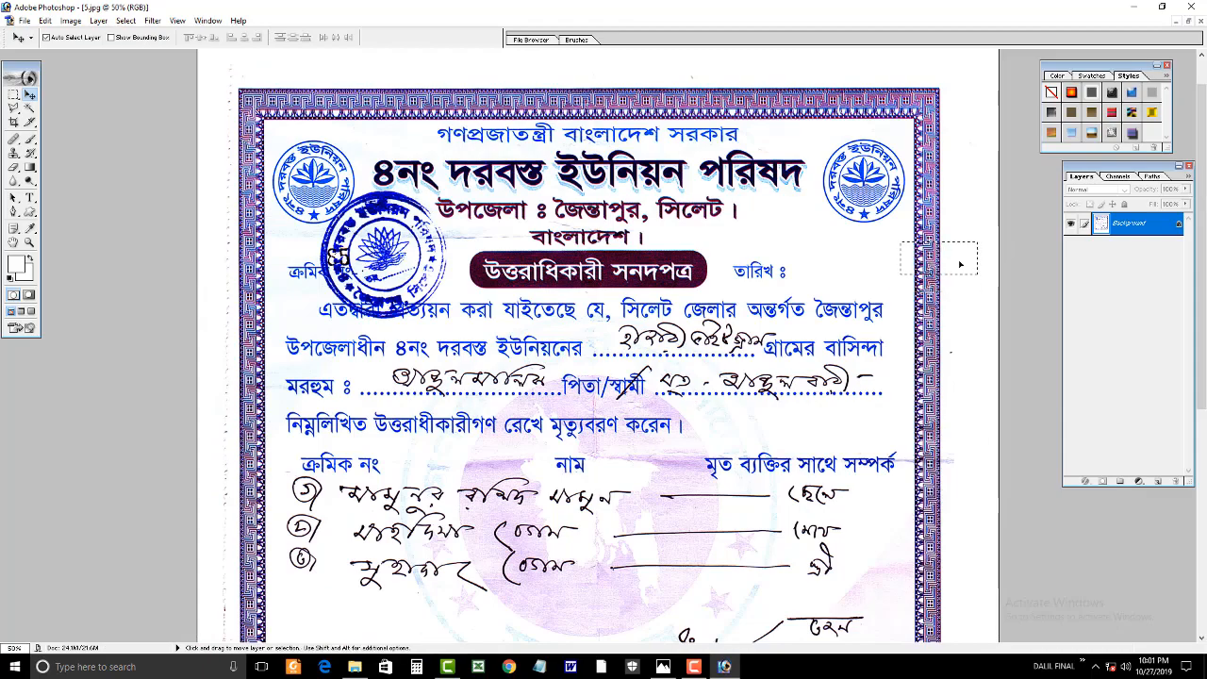
key(ctrl+d)
Select a clean section of the right border, trim the selection's inner edge and copy it straight down over the crease mark.
ctrl+click(965, 262)
scroll(884, 190, down, 3)
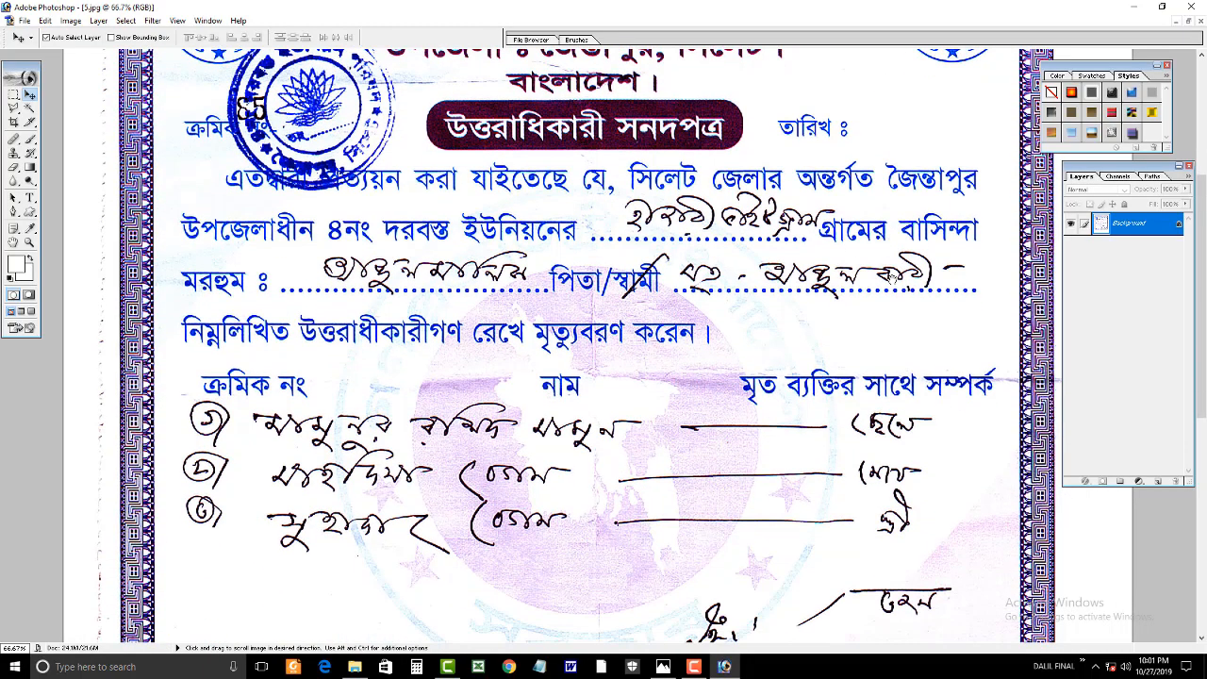
key(ctrl+minus)
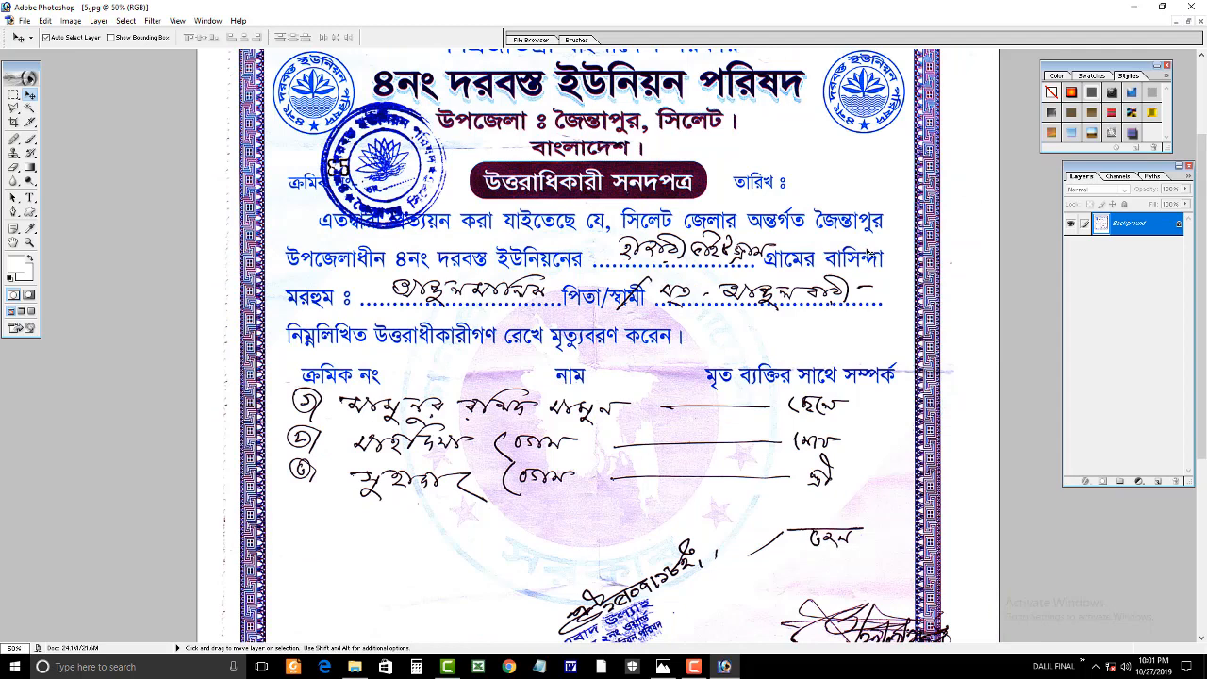
click(14, 97)
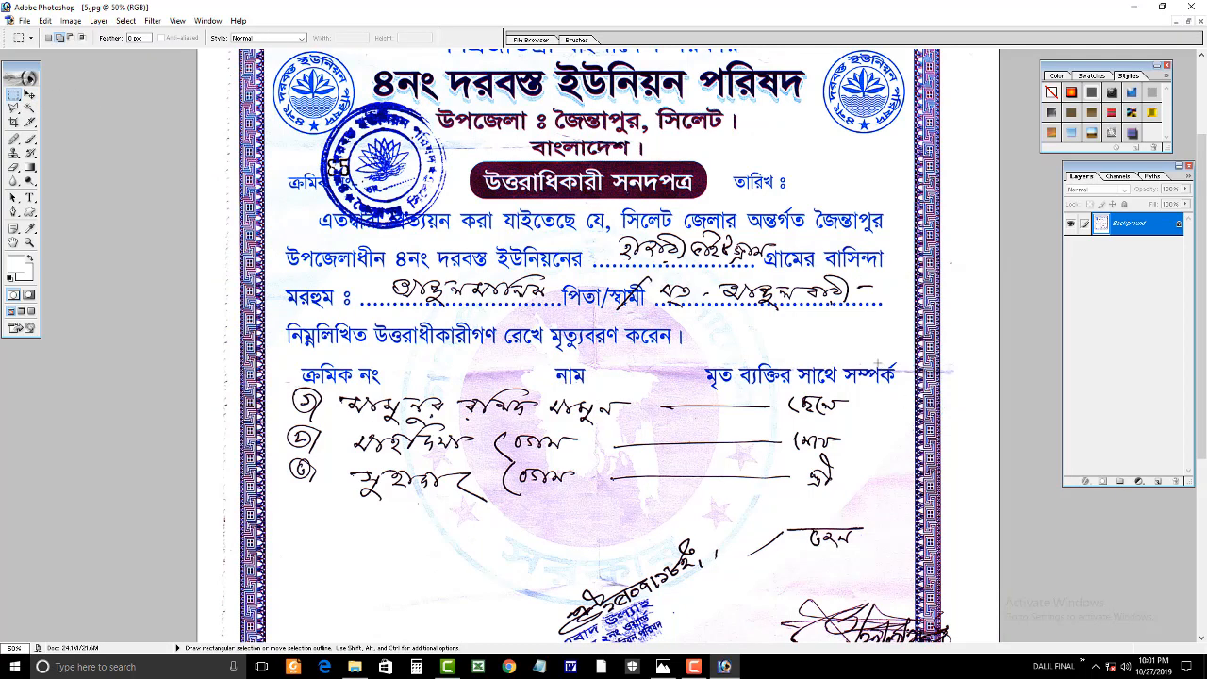
drag(1029, 387, 1029, 394)
key(ctrl+d)
drag(896, 278, 957, 328)
key(v)
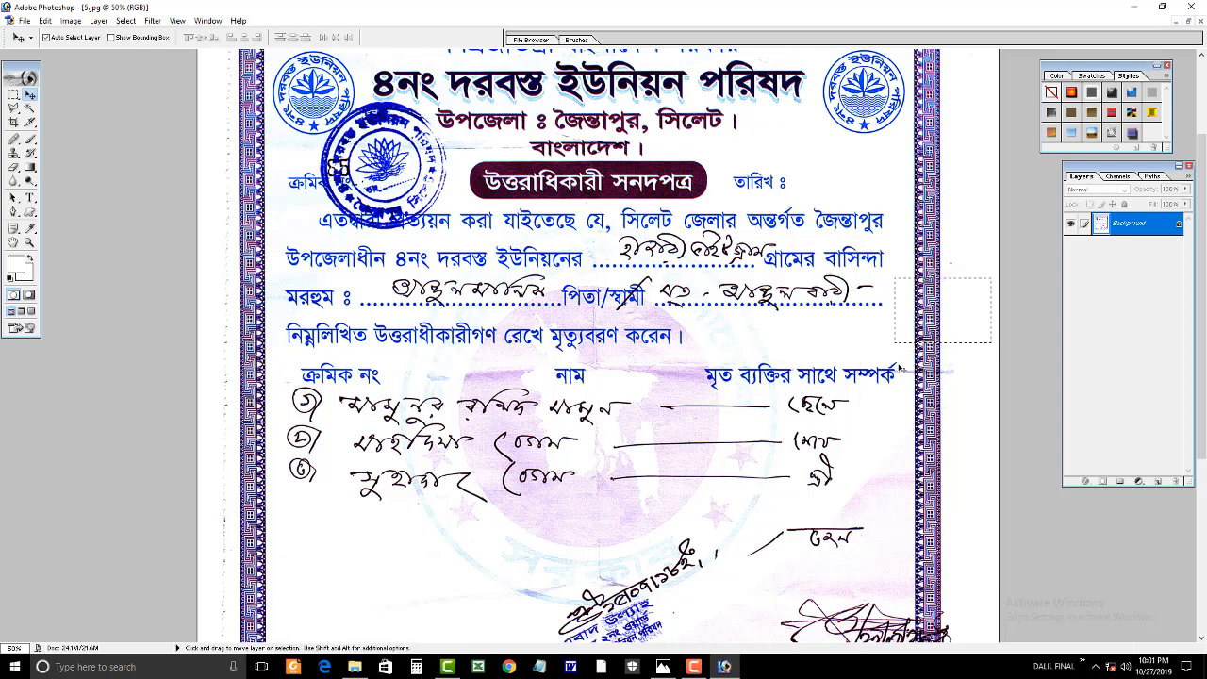
click(13, 96)
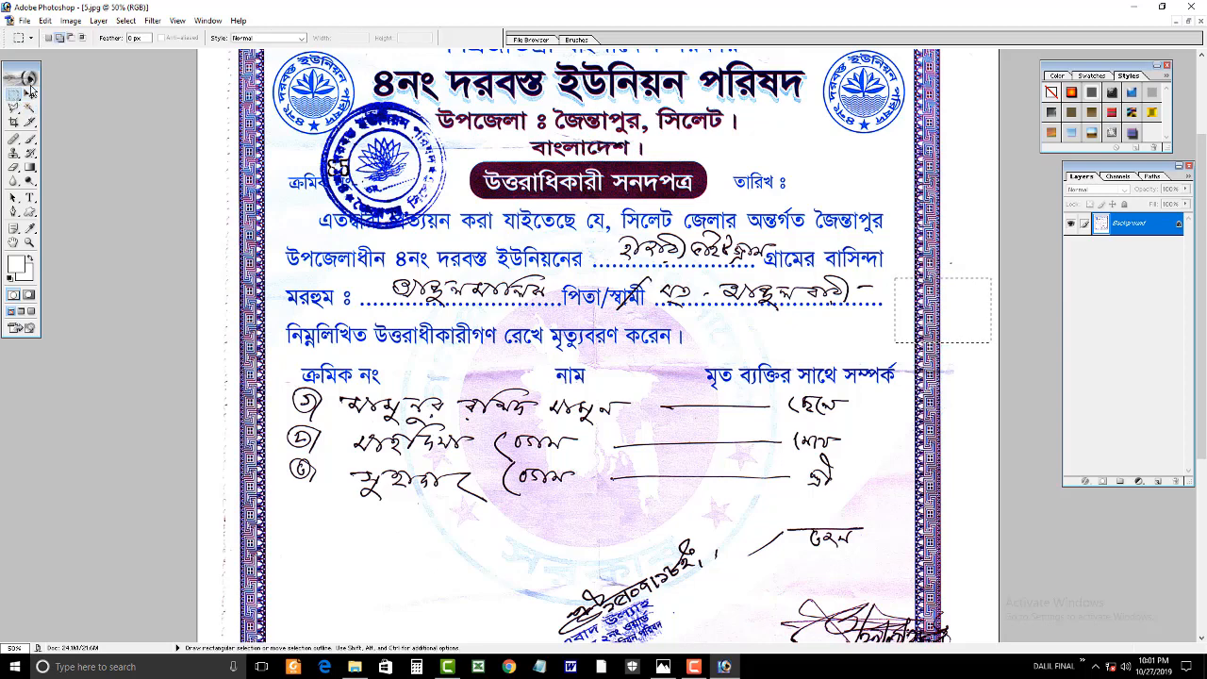
click(70, 38)
drag(669, 157, 900, 395)
key(v)
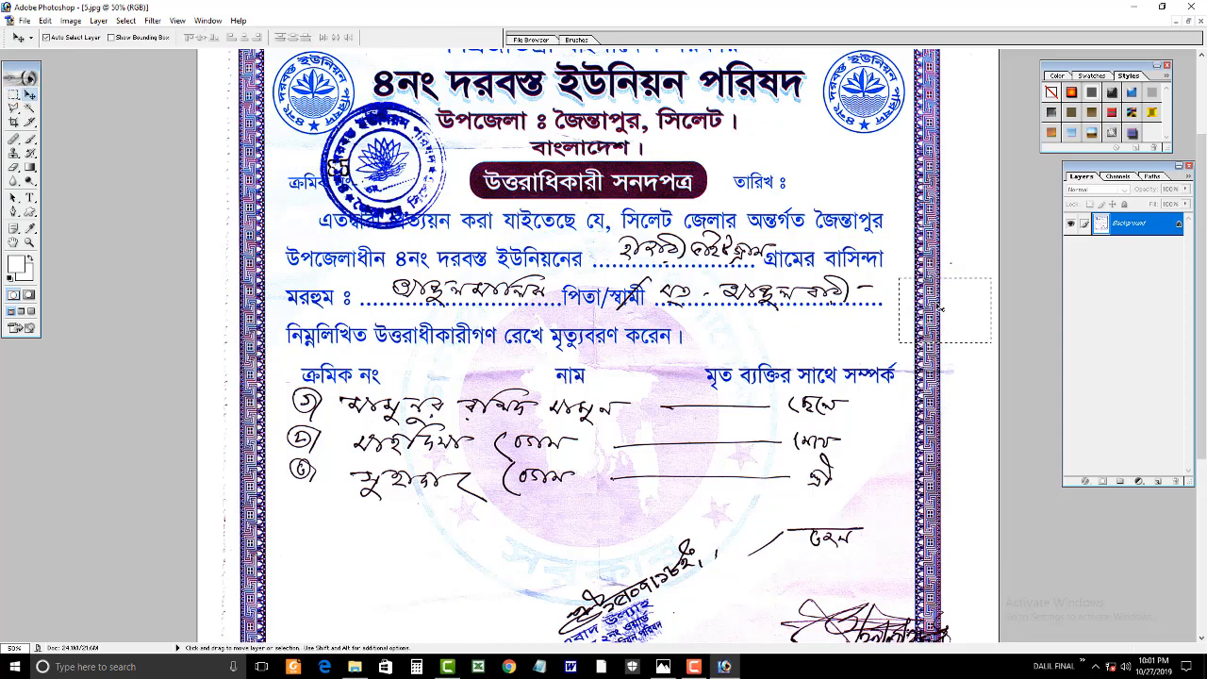
key(alt+shift)
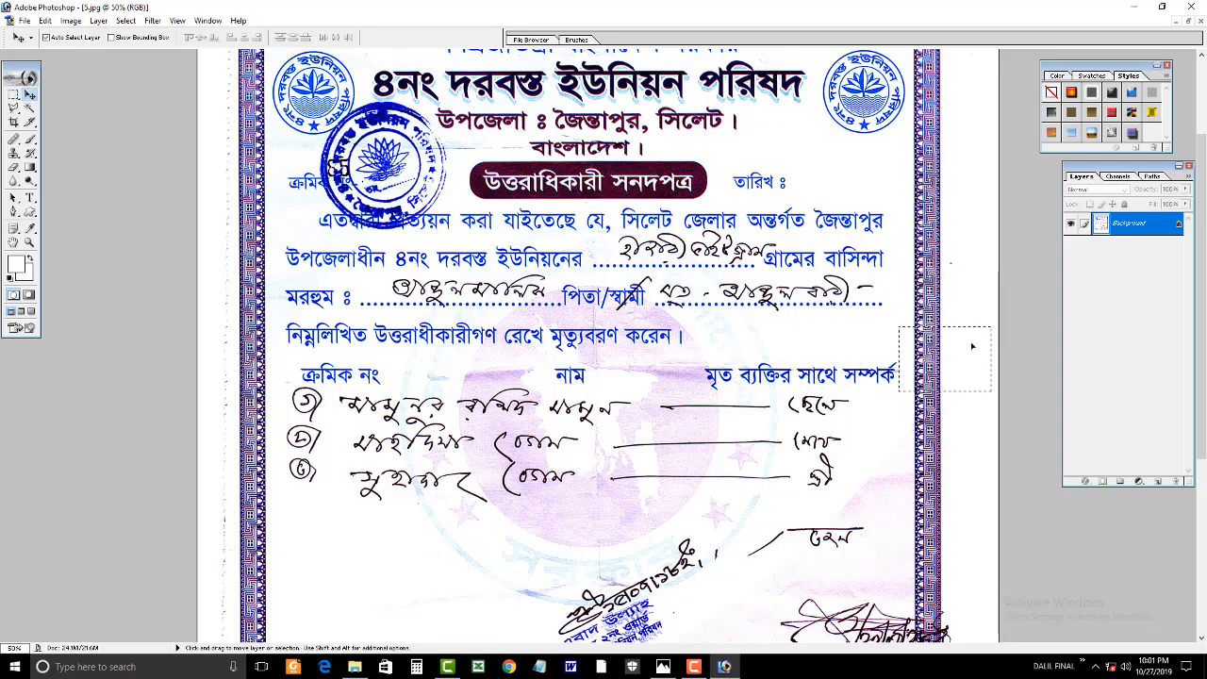
key(ctrl+d)
Erase the handwriting on the blank before গ্রামের বাসিন্দা by clearing a polygonal selection drawn just above the dotted line to white.
click(13, 94)
key(ctrl+minus)
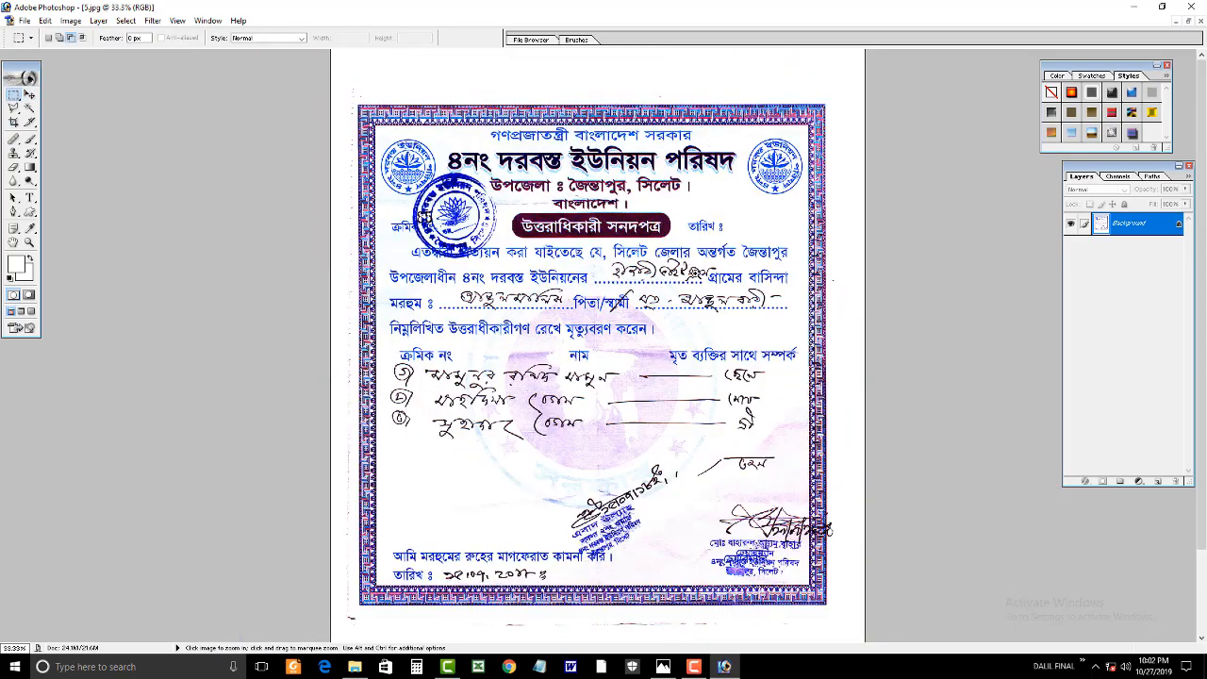
ctrl+click(696, 274)
ctrl+click(696, 272)
ctrl+click(722, 337)
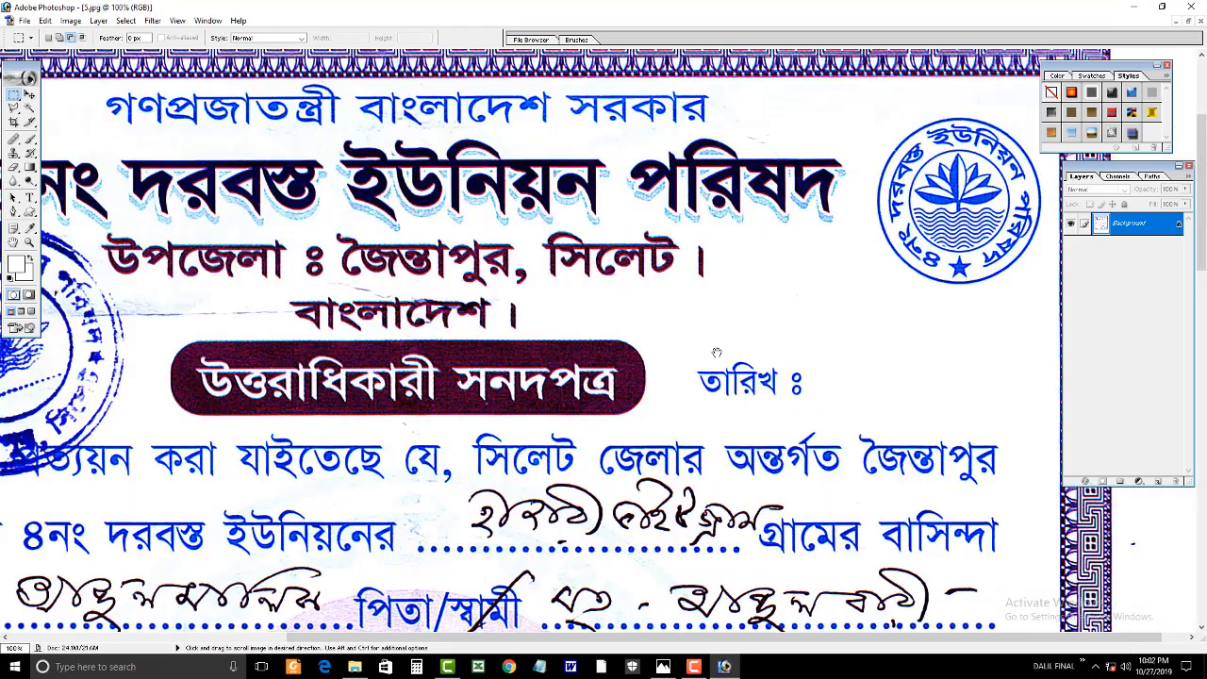
drag(692, 351, 667, 224)
click(13, 109)
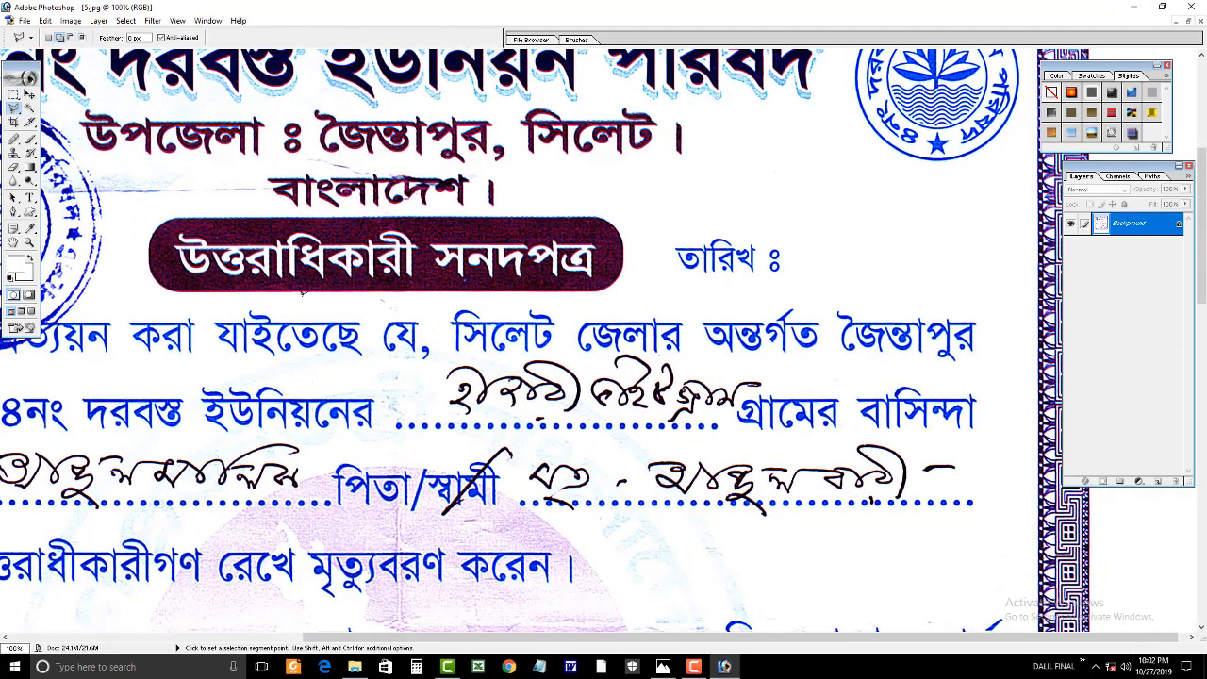
click(400, 375)
click(450, 415)
click(770, 370)
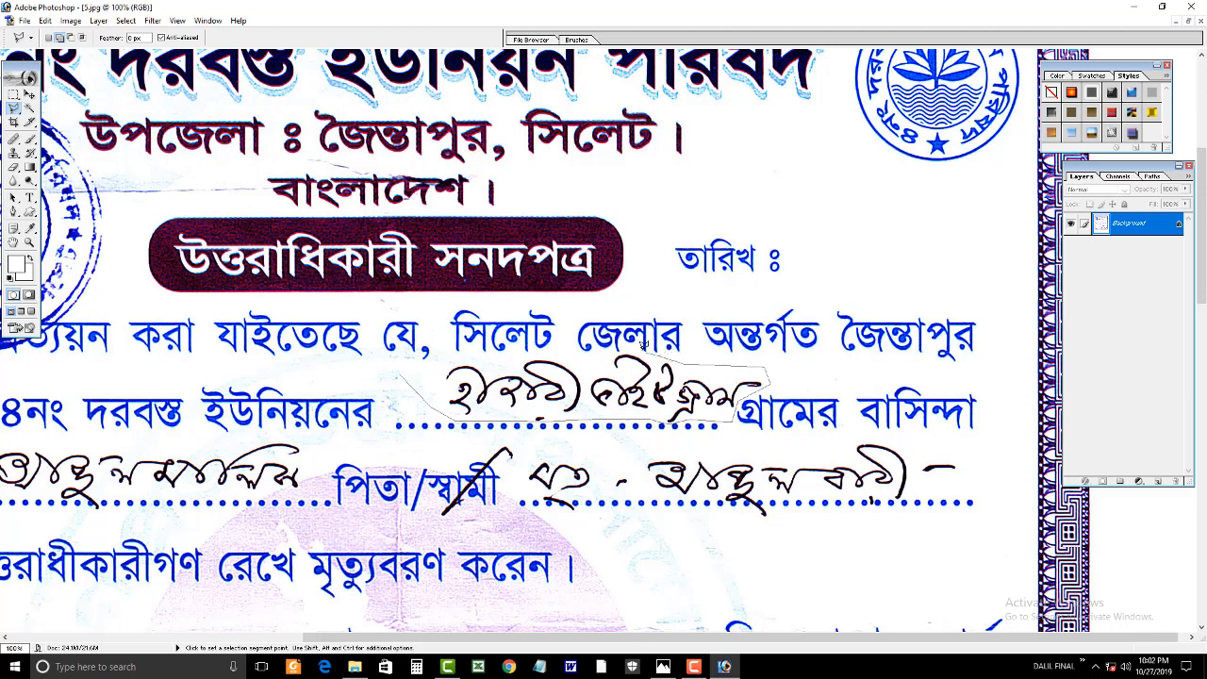
click(629, 346)
double_click(371, 366)
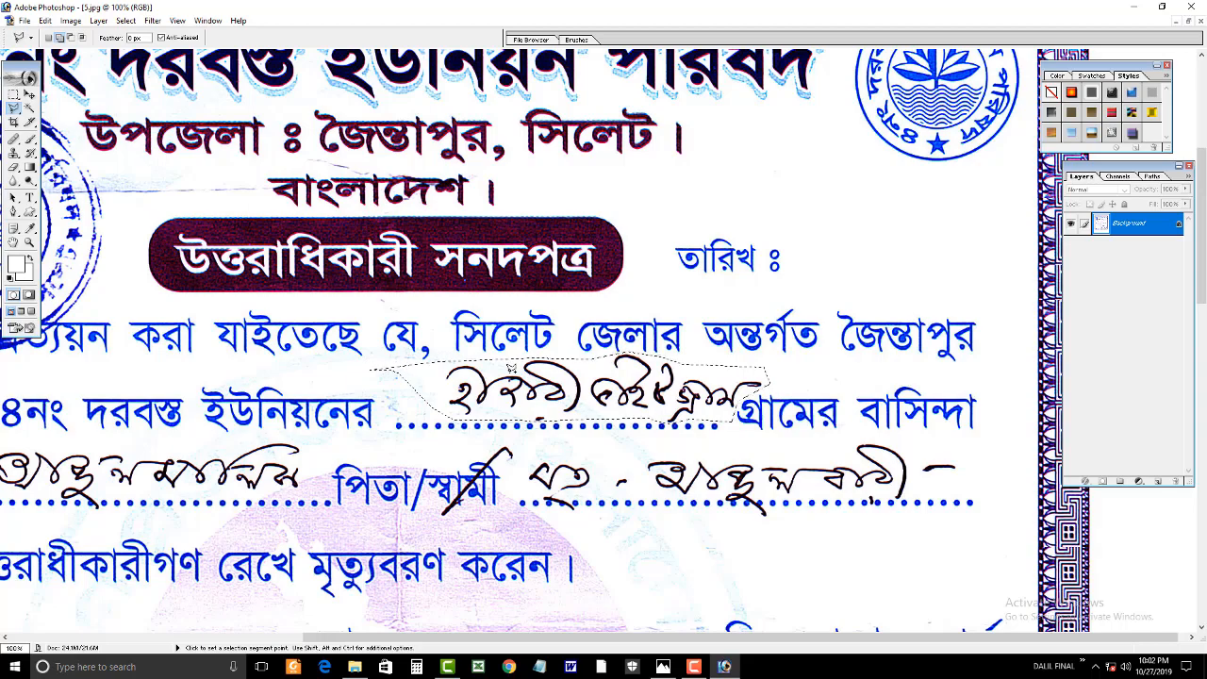
key(Delete)
key(ctrl+d)
Erase the handwriting after পিতা/স্বামী by clearing a polygonal selection drawn just above its dotted line to white.
key(ctrl+minus)
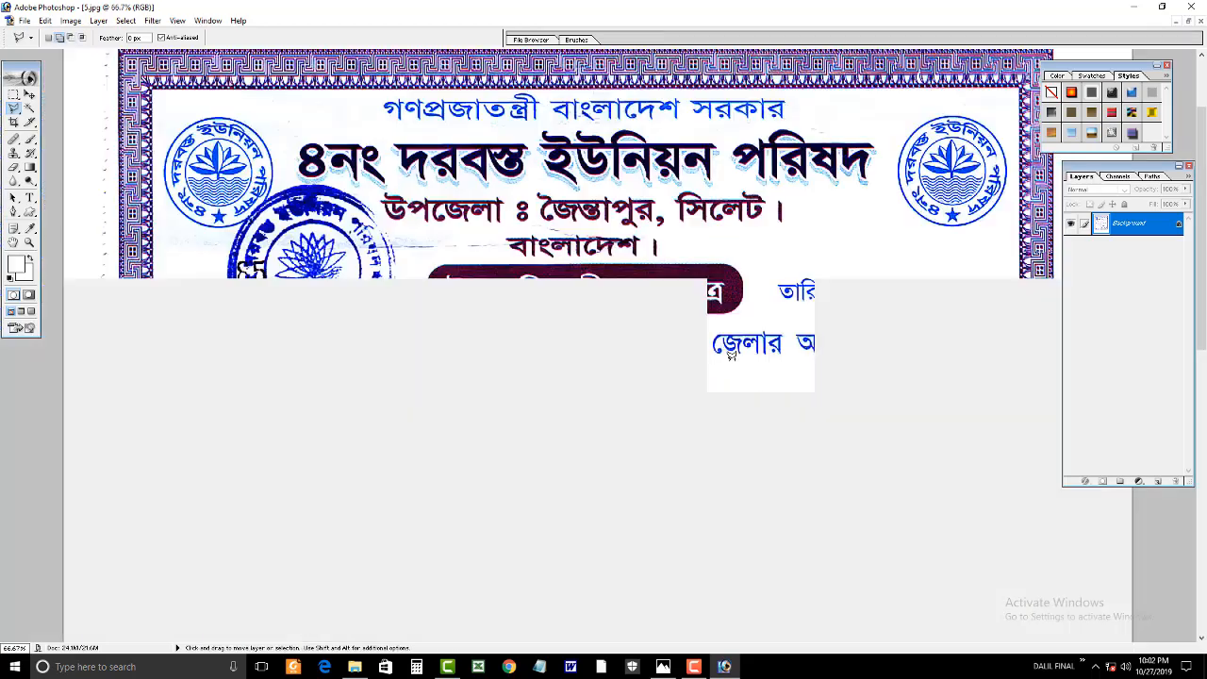
scroll(731, 354, down, 3)
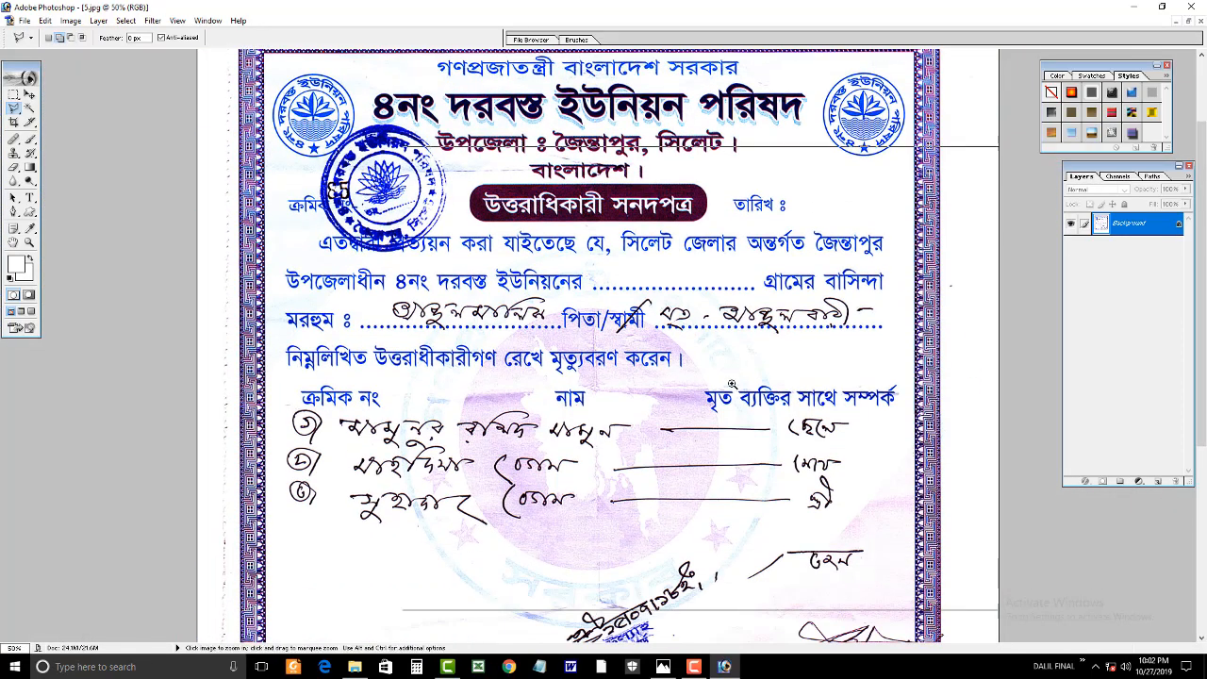
key(ctrl+plus)
click(698, 462)
scroll(857, 161, up, 5)
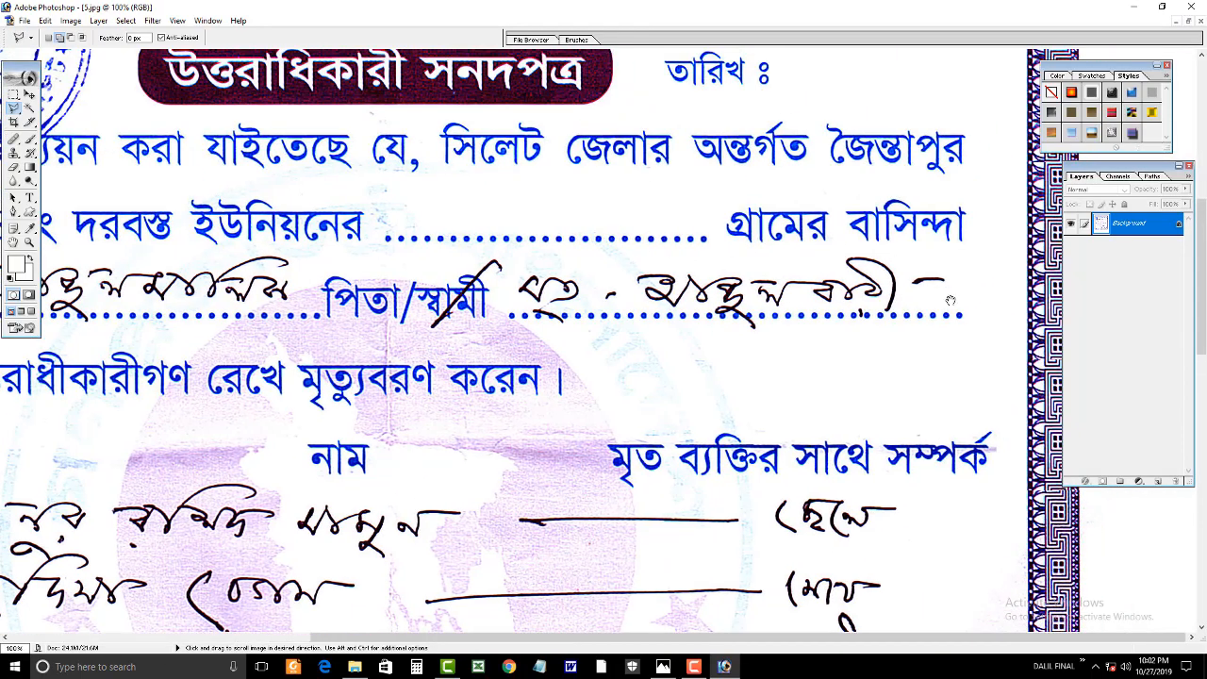
click(967, 289)
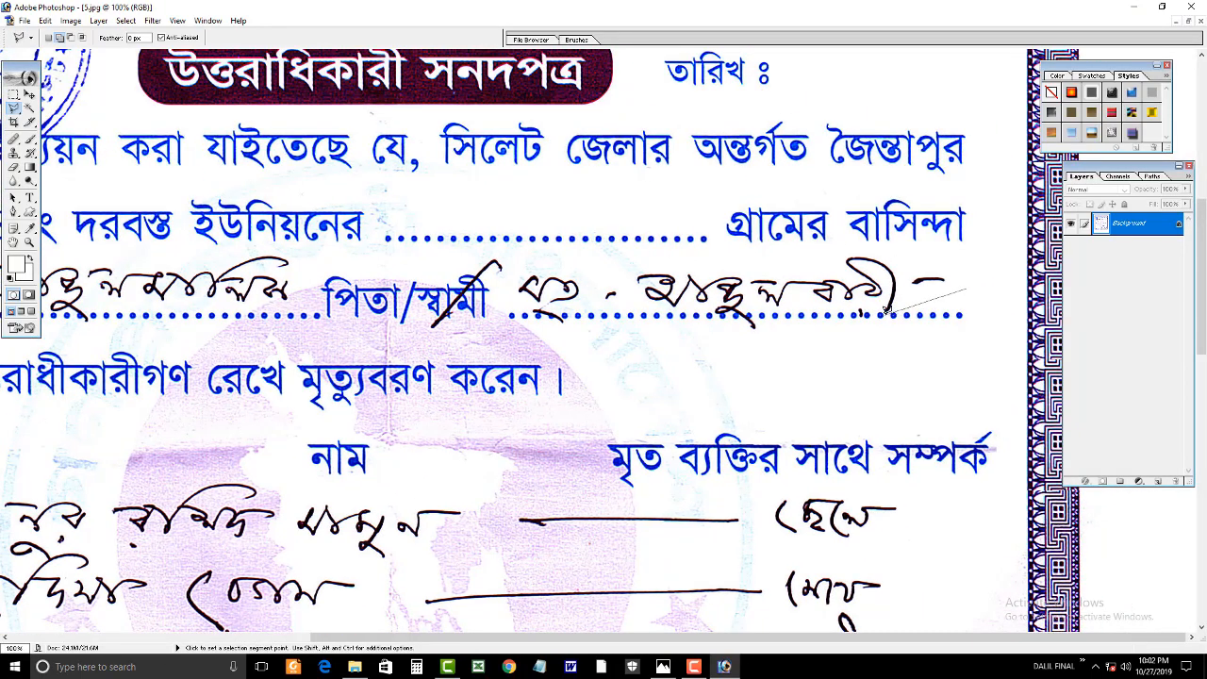
click(865, 309)
click(514, 307)
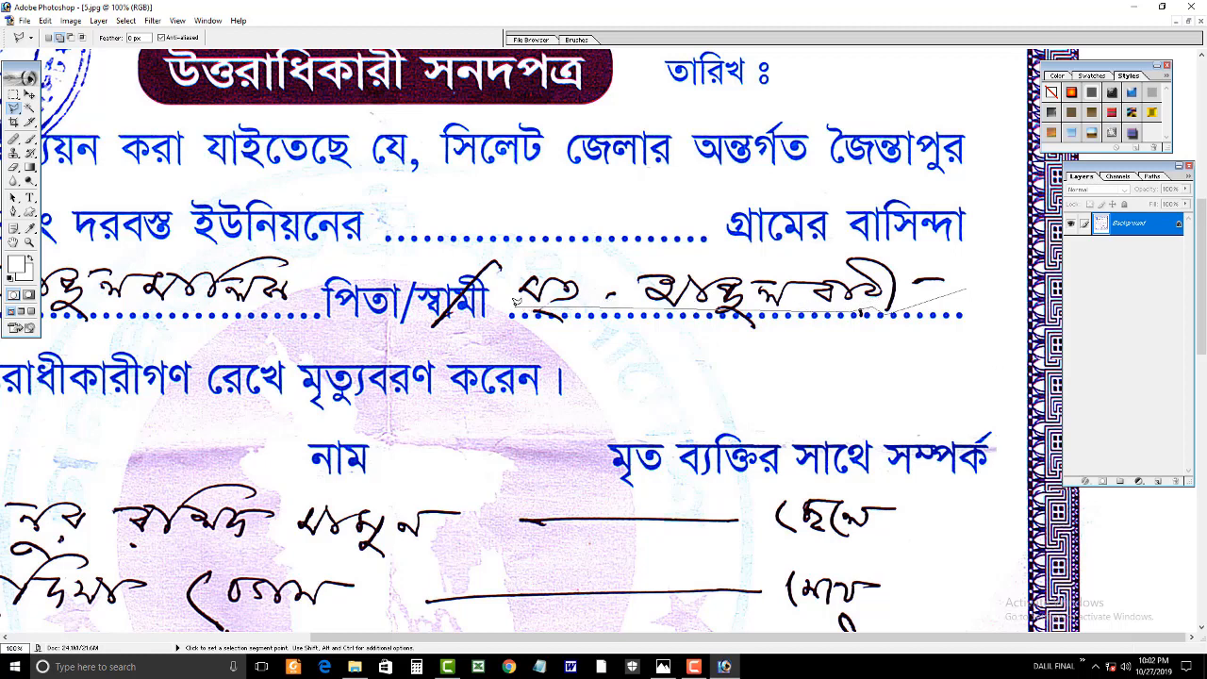
click(514, 264)
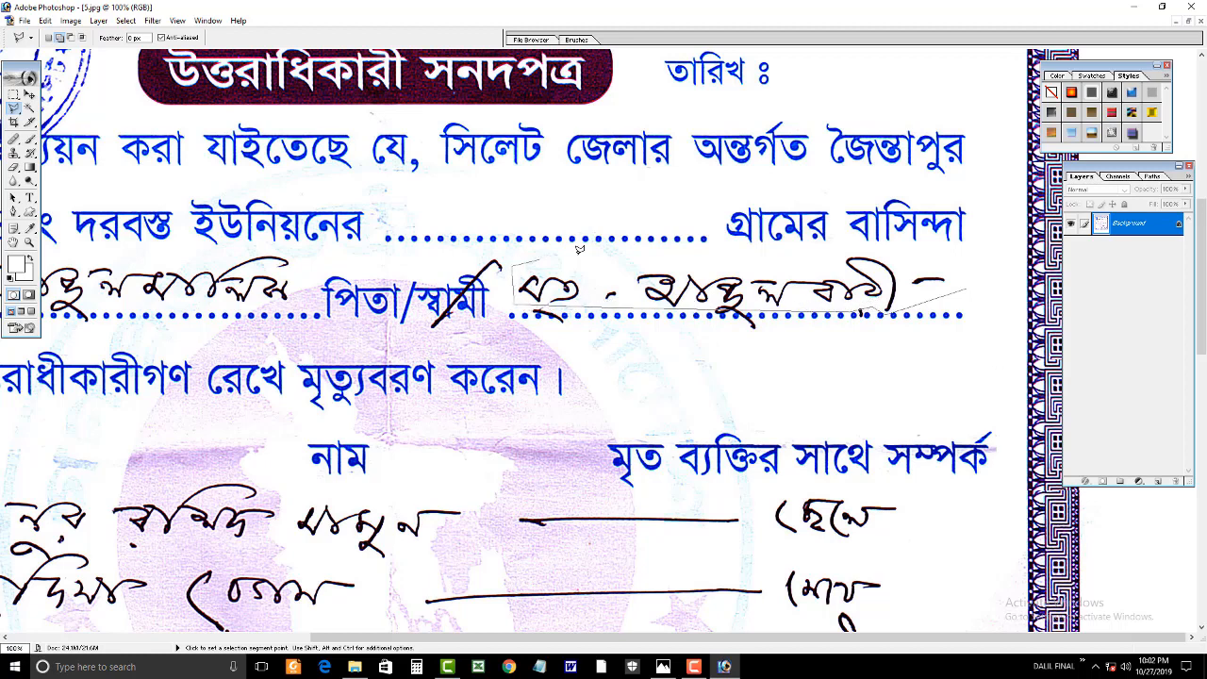
double_click(980, 245)
key(Delete)
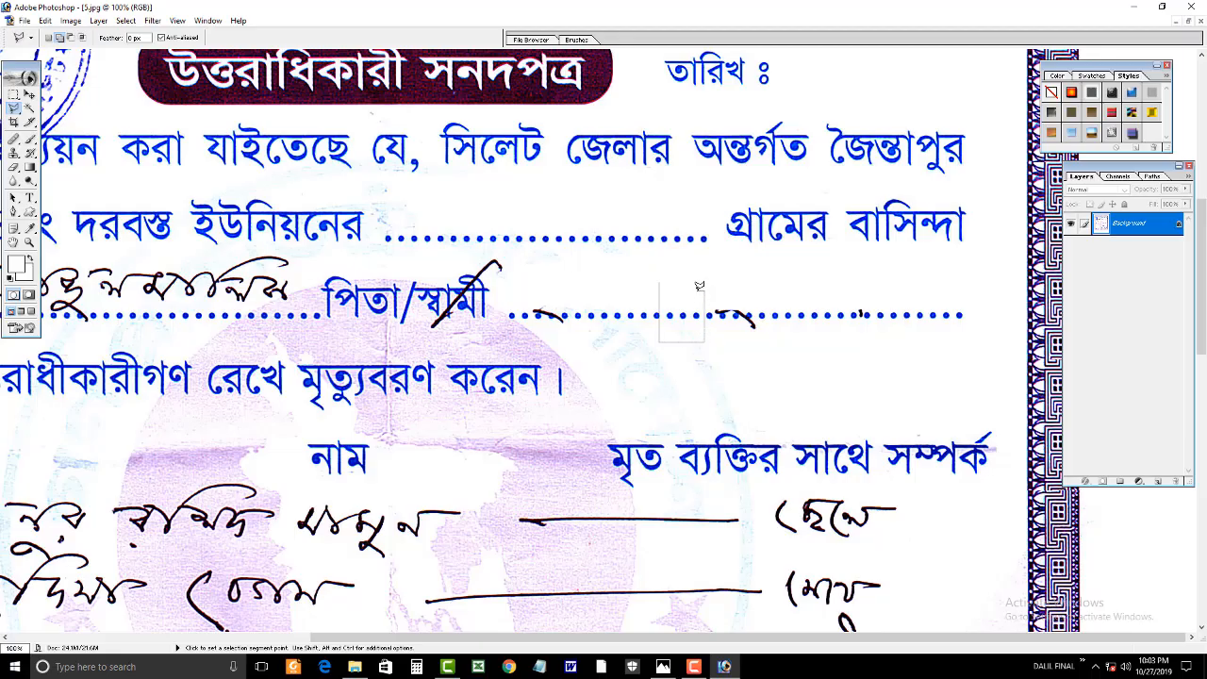
Select a clean section of the dotted line after পিতা/স্বামী and copy it straight across over the pen marks in its middle and right part.
click(699, 285)
key(v)
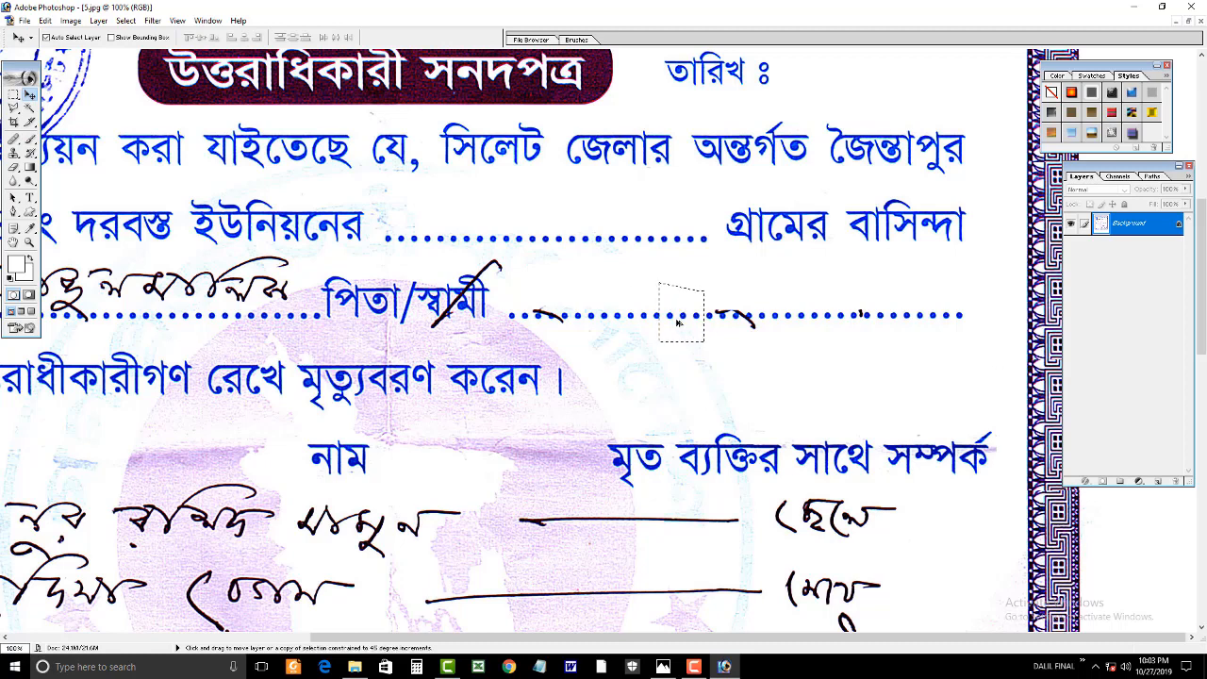
drag(677, 323, 864, 322)
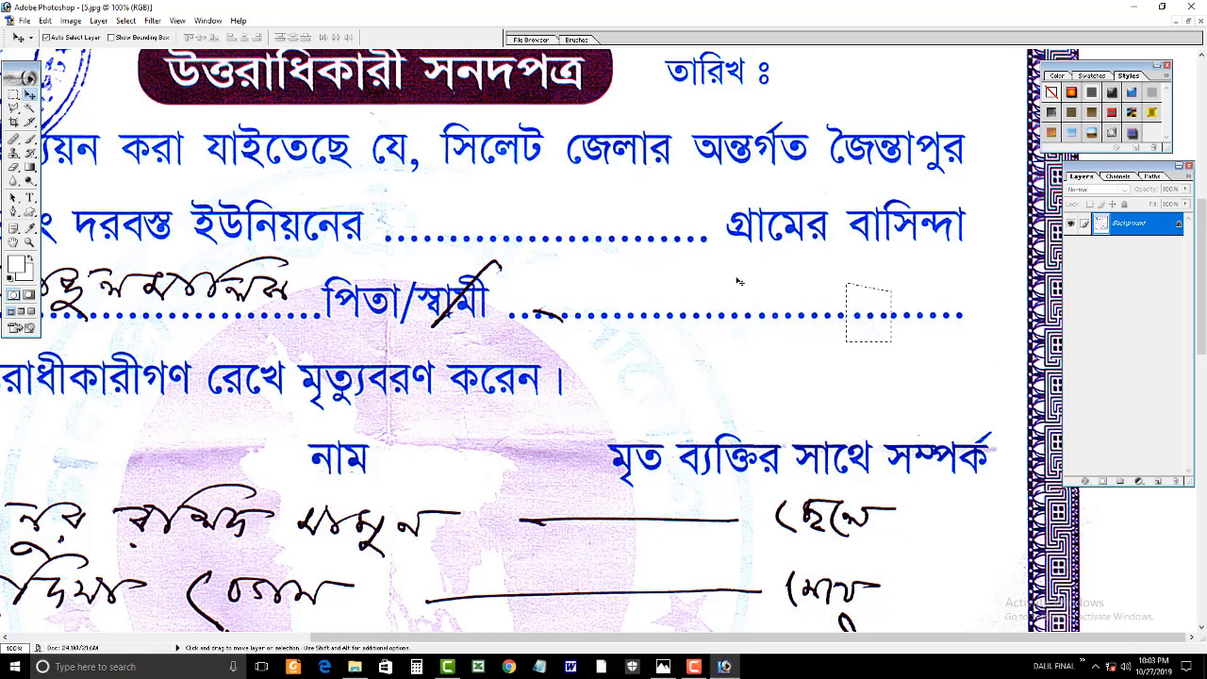
Copy a clean rectangular section of the dotted line after পিতা/স্বামী leftward over the pen mark near its start.
key(ctrl+minus)
scroll(667, 269, down, 1)
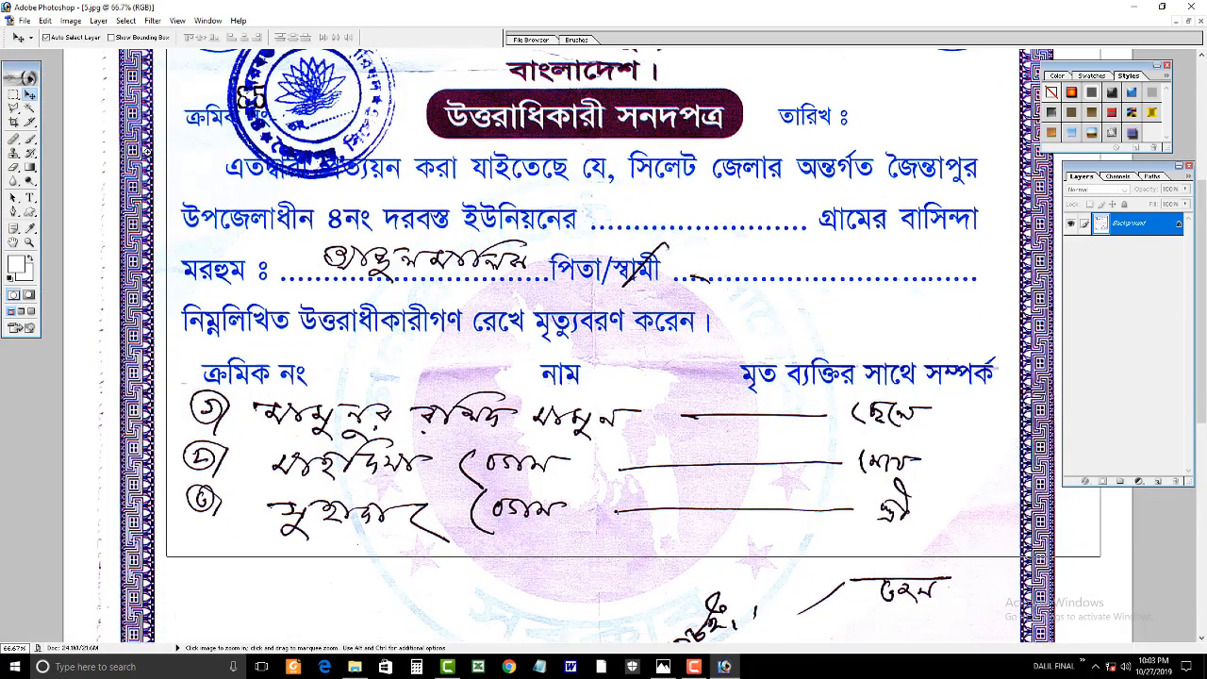
key(ctrl+plus)
click(13, 95)
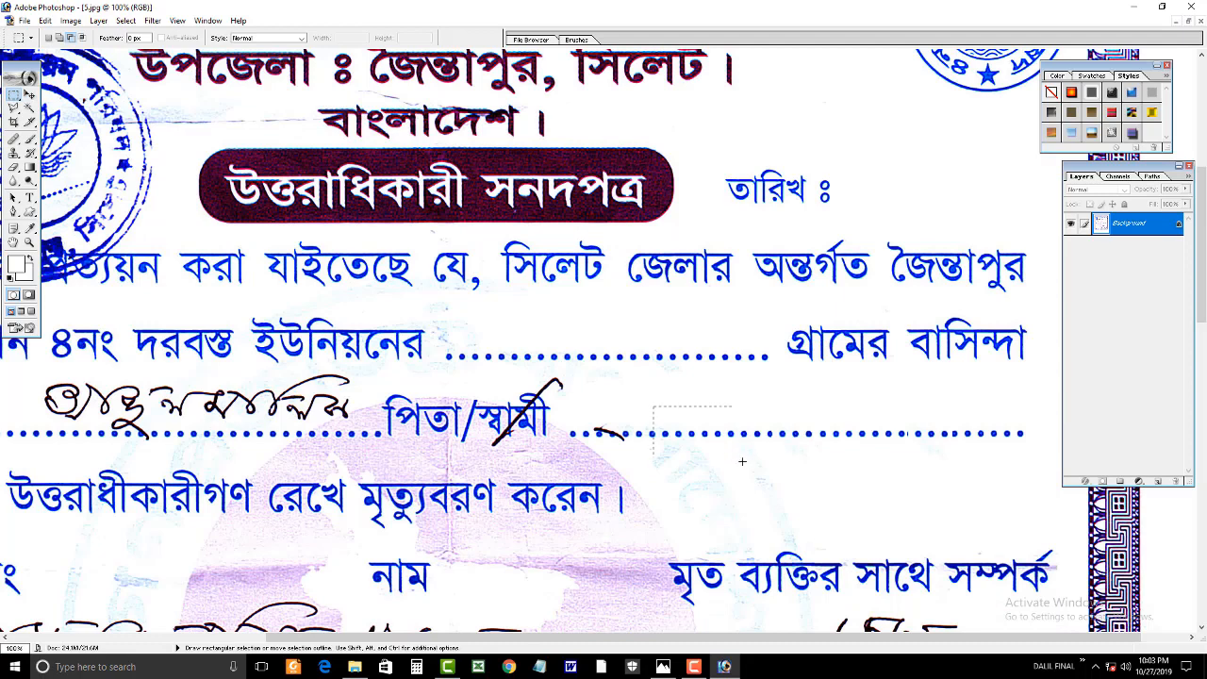
drag(710, 440, 658, 440)
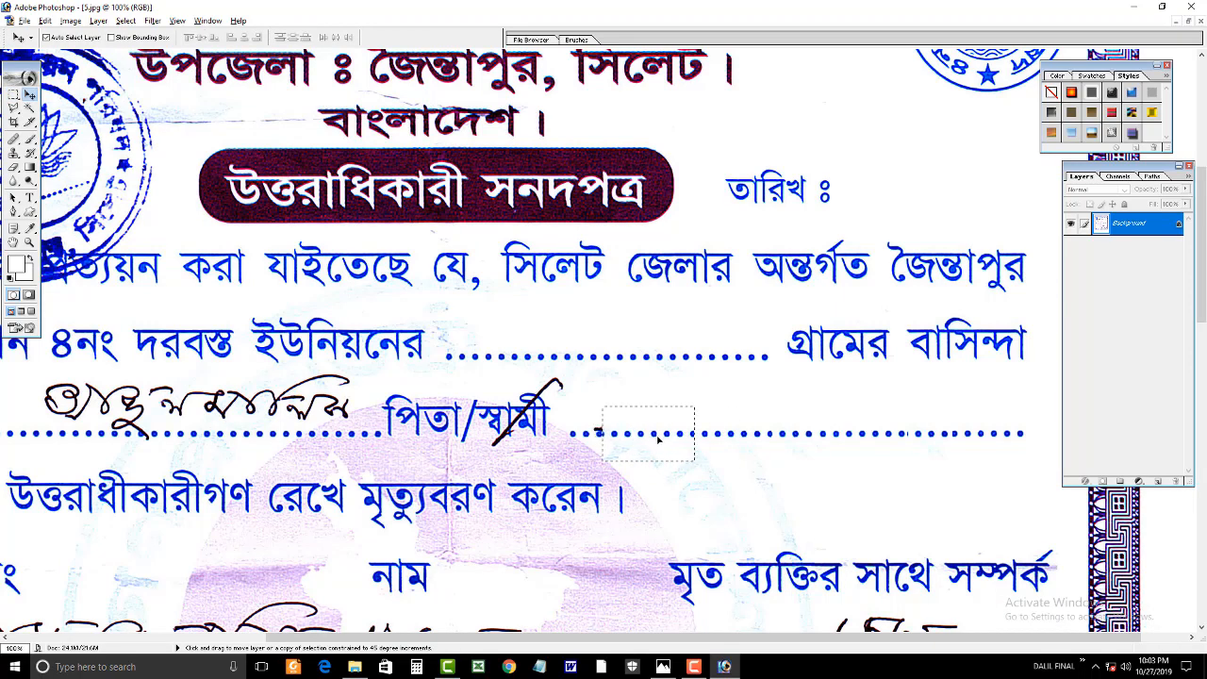
Select a single clean dot and copy it left over the damaged third dot after পিতা/স্বামী.
click(14, 94)
click(660, 337)
drag(381, 512, 403, 434)
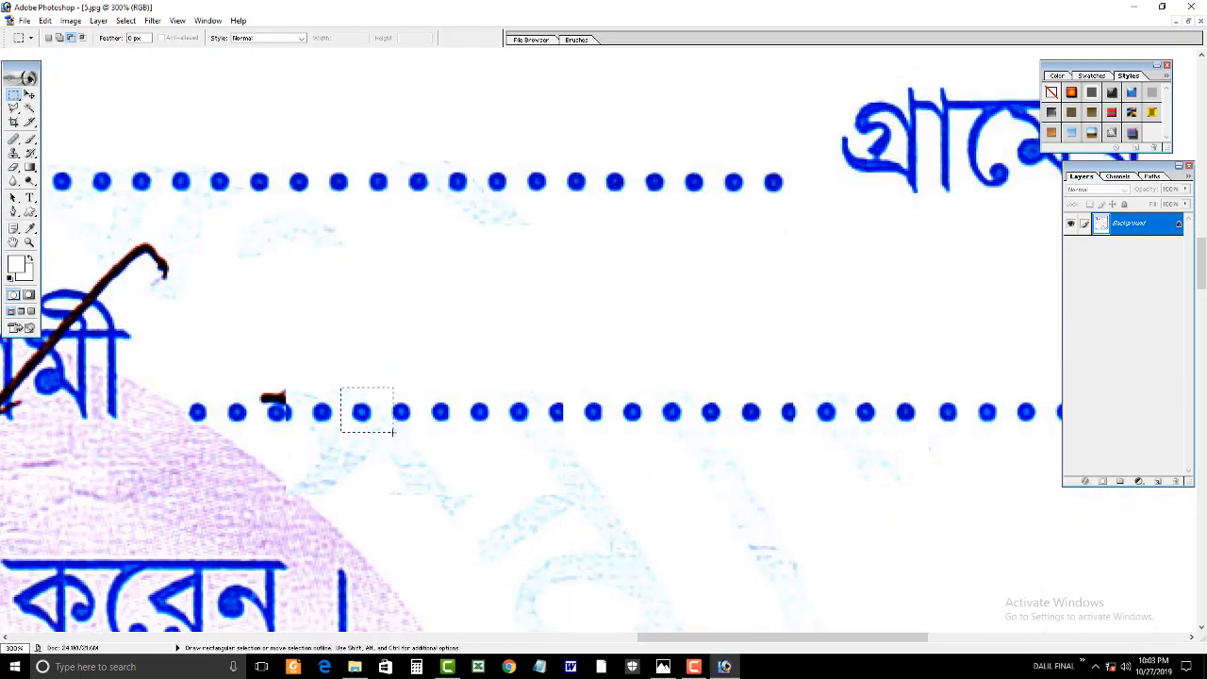
key(v)
drag(377, 422, 276, 417)
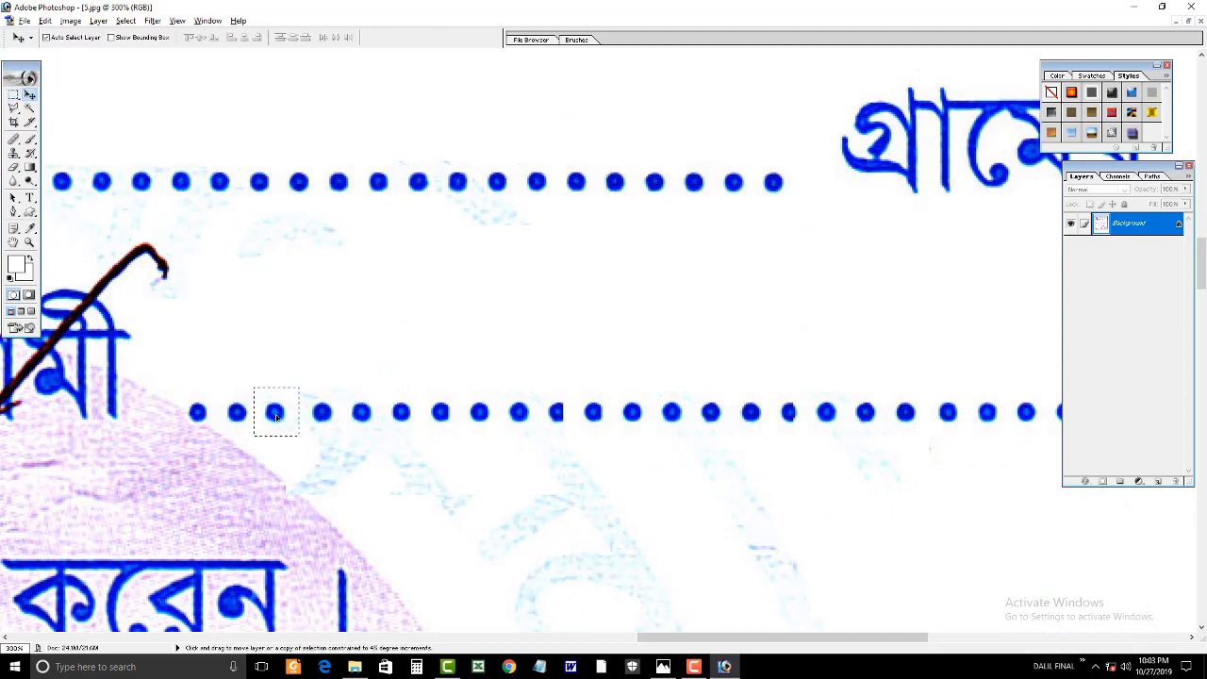
Fill a rectangular selection with white over most of the handwriting above the dotted line beside মরহুম.
key(ctrl+minus)
key(ctrl+minus)
key(ctrl+minus)
key(ctrl+minus)
key(ctrl+minus)
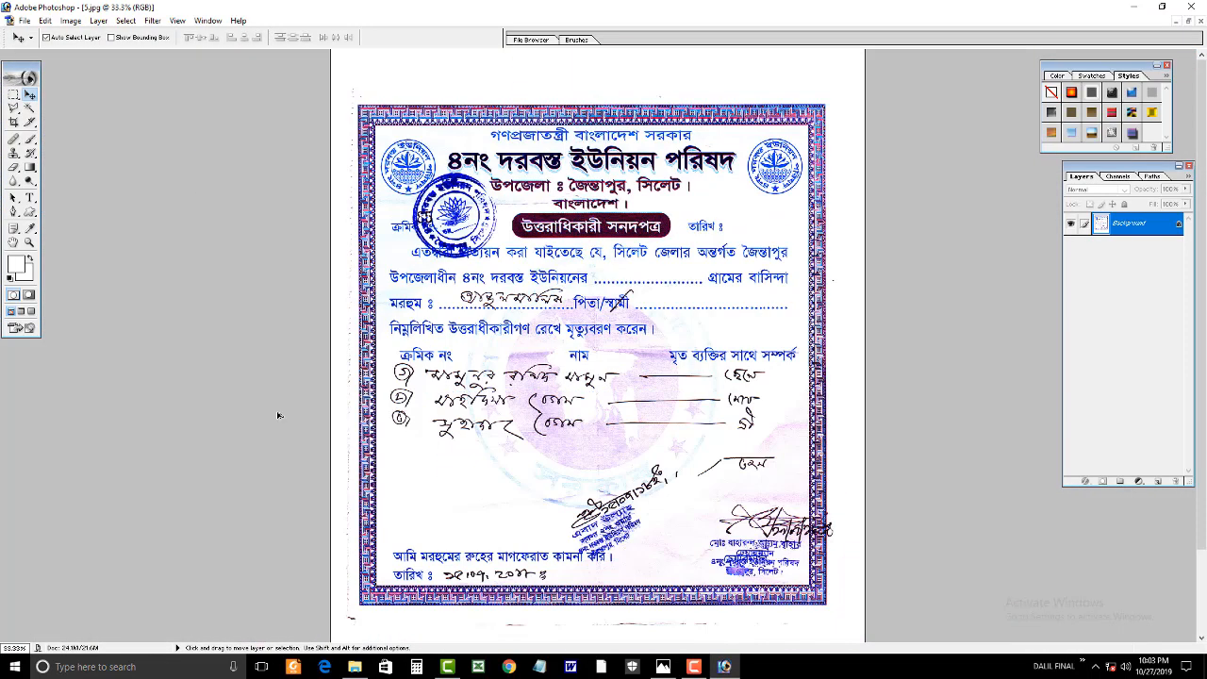
key(ctrl+plus)
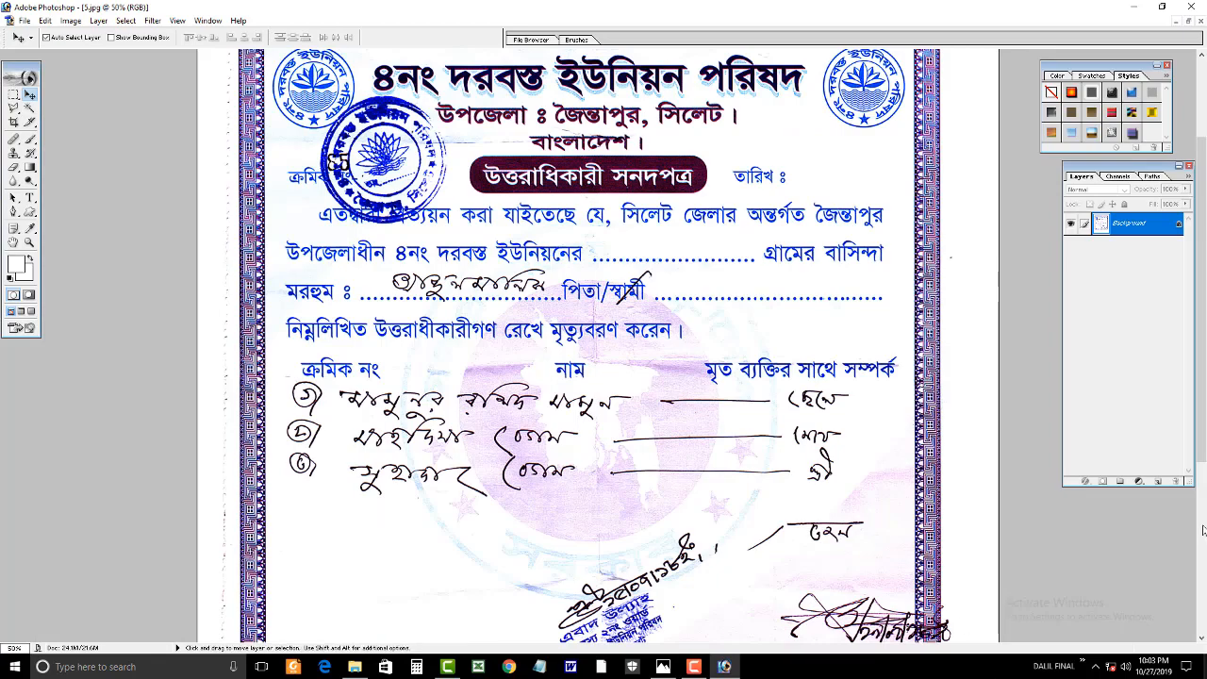
key(m)
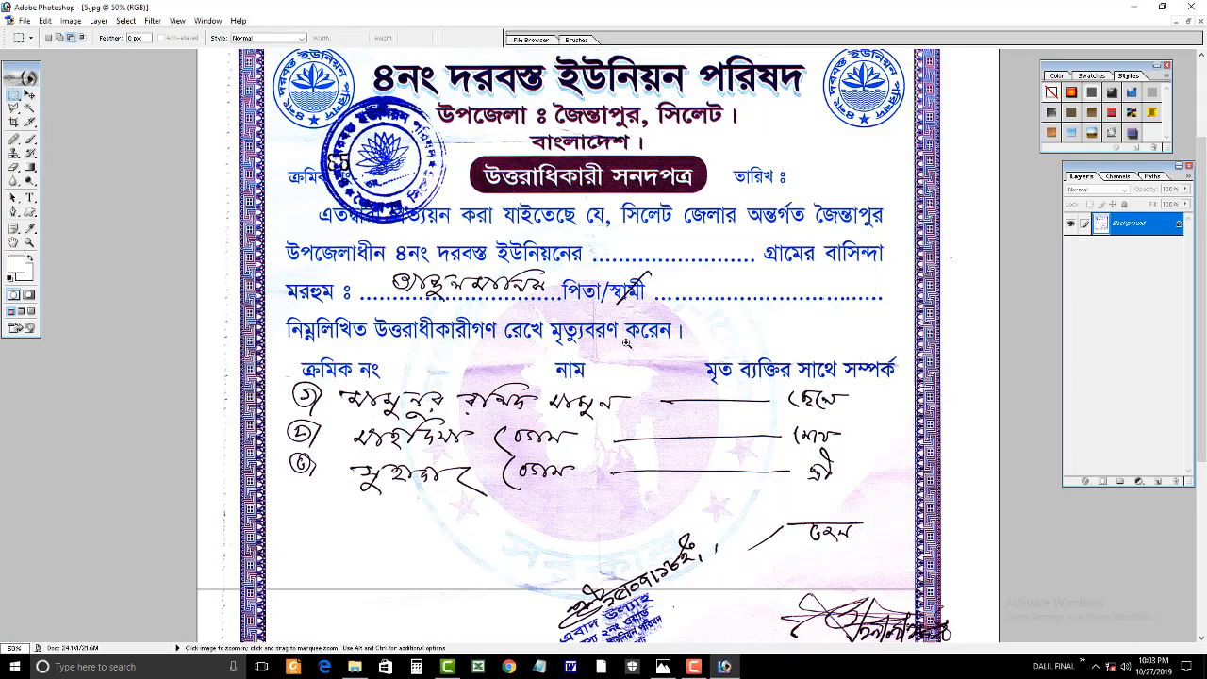
ctrl+click(627, 343)
ctrl+click(645, 340)
mouse_move(552, 211)
mouse_down()
mouse_move(566, 286)
mouse_move(566, 193)
mouse_up()
drag(480, 211, 501, 229)
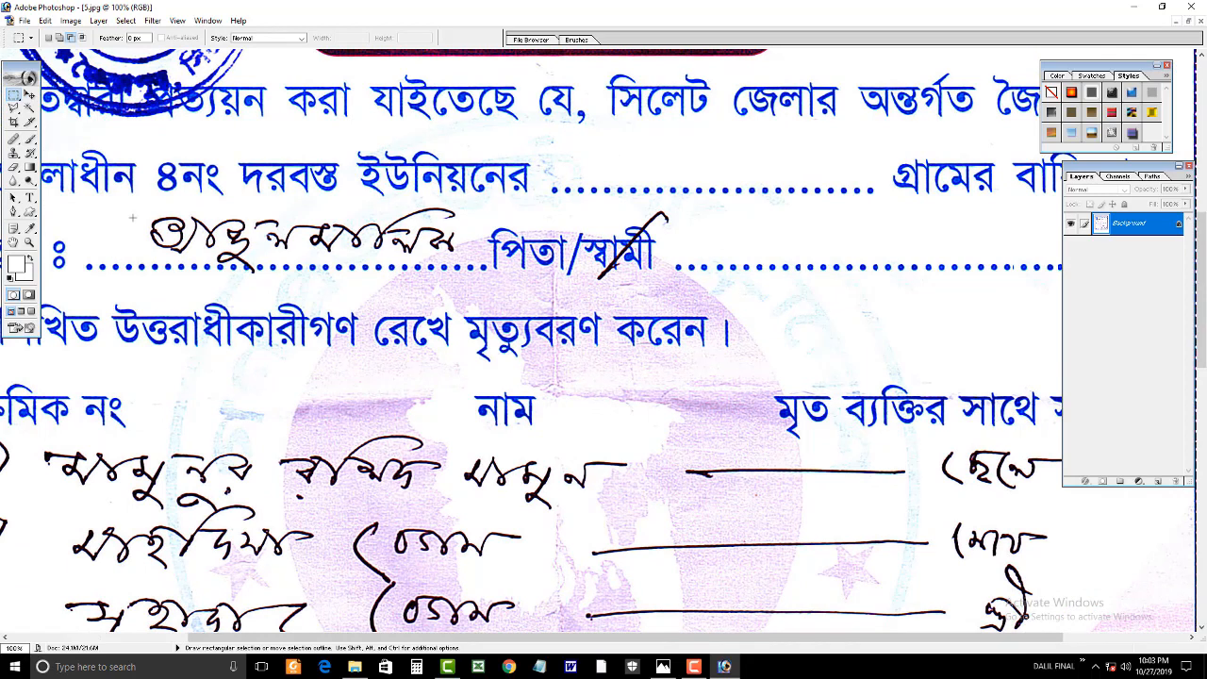
drag(448, 274, 412, 260)
key(ctrl+BackSpace)
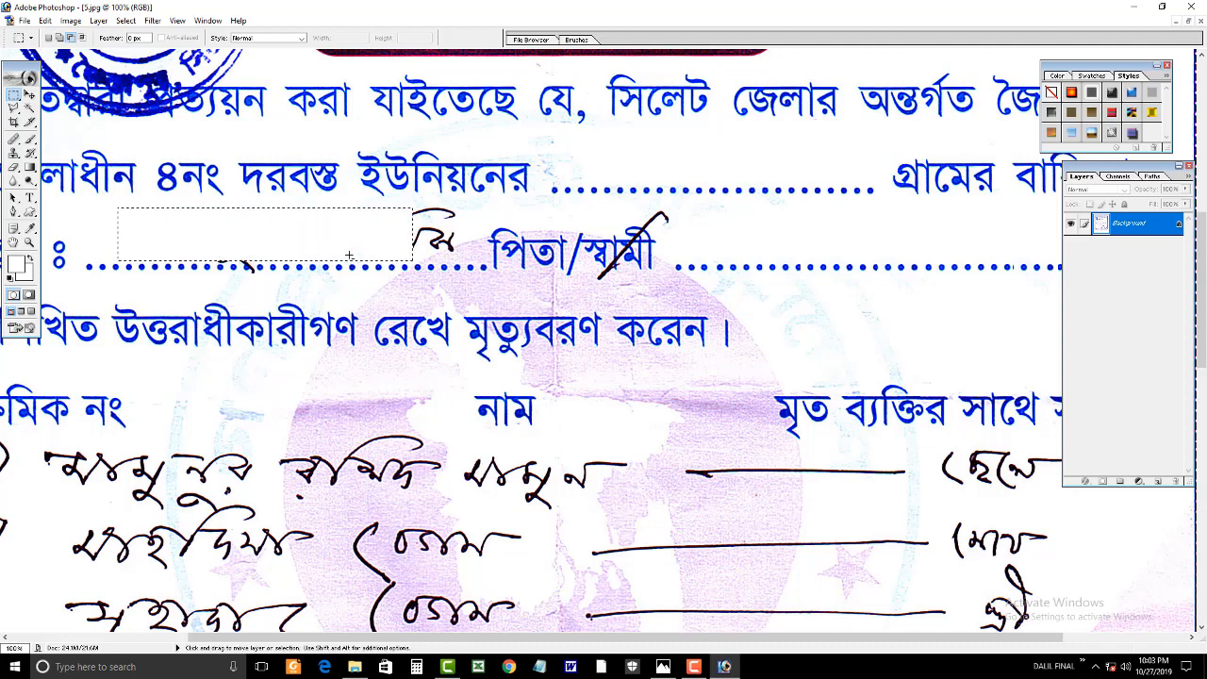
Erase the leftover handwriting before পিতা by filling a polygonal selection above the dots with white, and deselect.
click(13, 108)
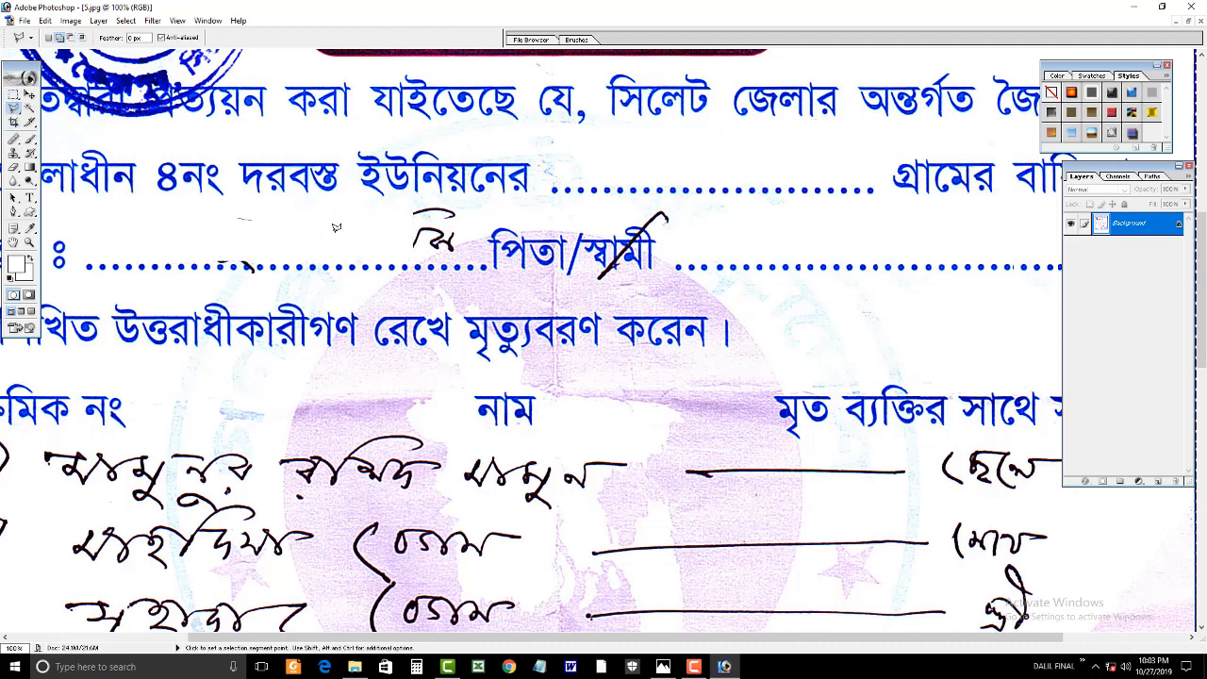
click(238, 219)
click(458, 206)
double_click(418, 196)
key(ctrl+BackSpace)
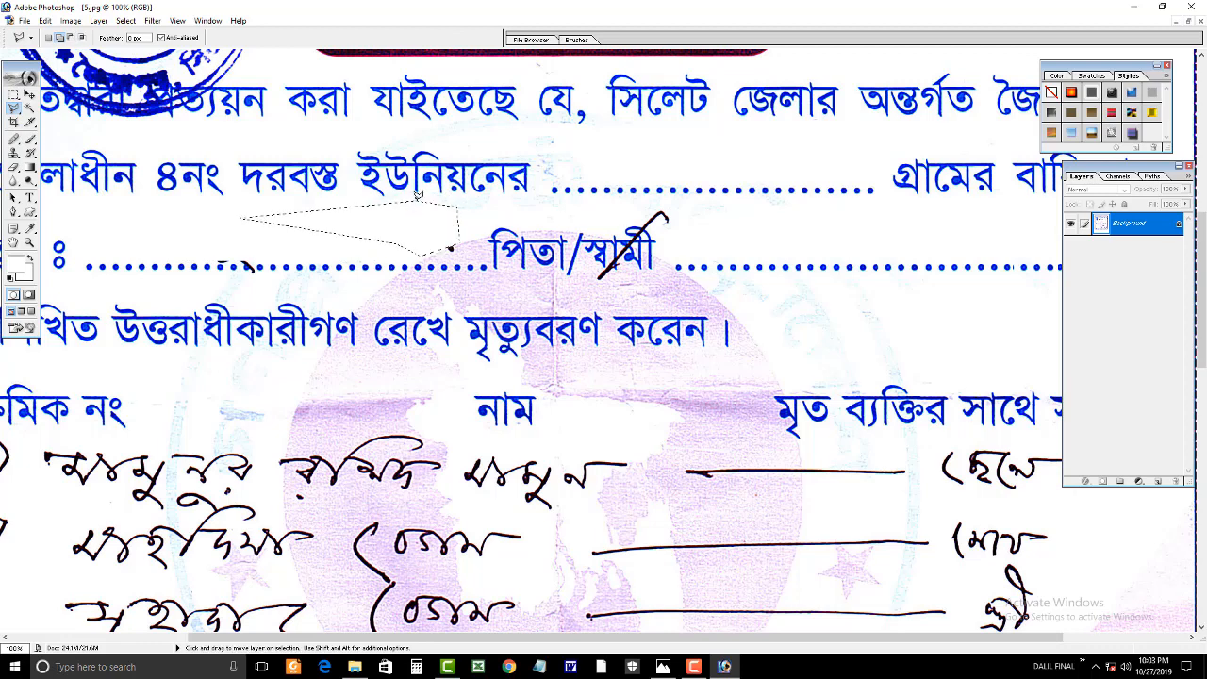
key(ctrl+d)
Select four clean dots on the মরহুম line and copy them straight right over the remaining pen stroke.
key(ctrl+plus)
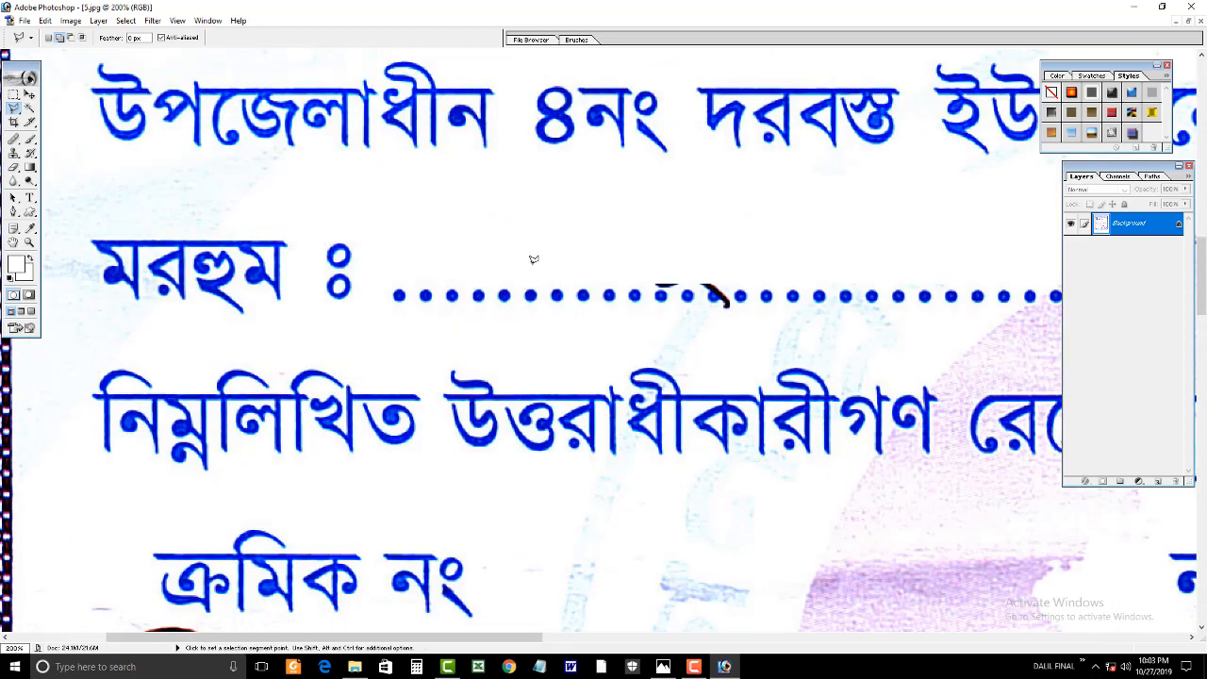
click(515, 267)
click(519, 347)
click(625, 340)
double_click(618, 261)
key(v)
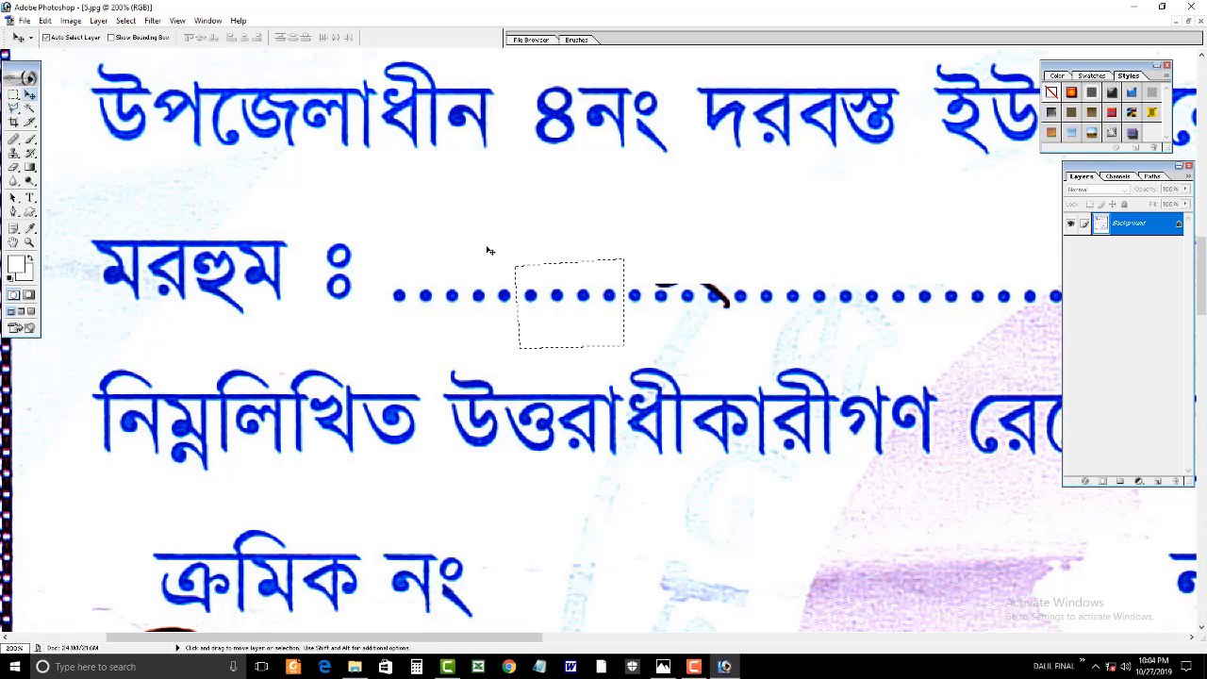
mouse_move(714, 296)
mouse_down()
mouse_move(701, 291)
mouse_move(716, 298)
mouse_up()
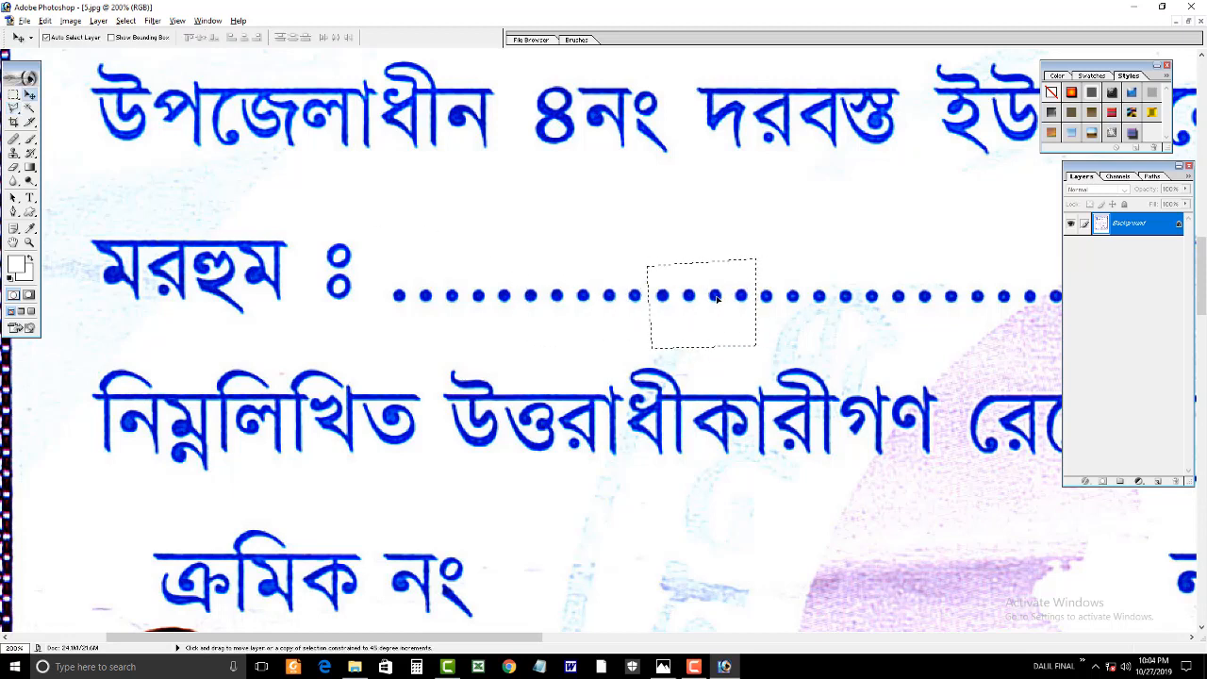
Remove the hooked upper end of the pen stroke above স্বামী by cutting a polygonal selection around it, and deselect.
key(ctrl+minus)
key(ctrl+minus)
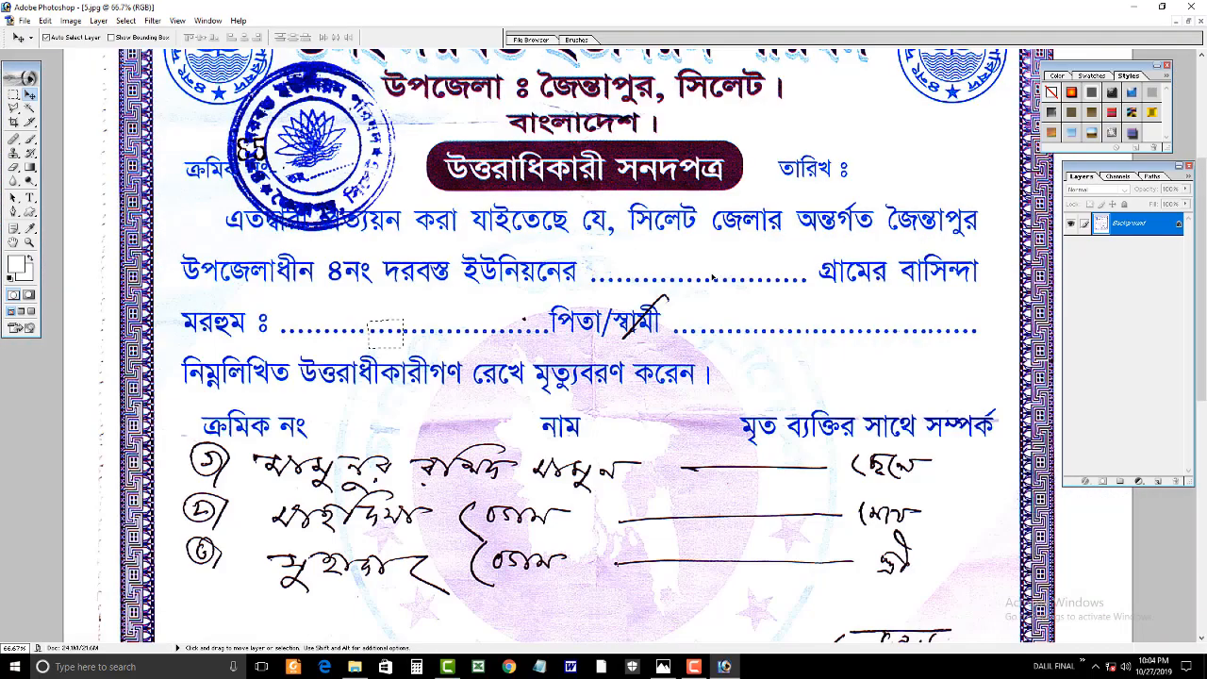
key(ctrl+plus)
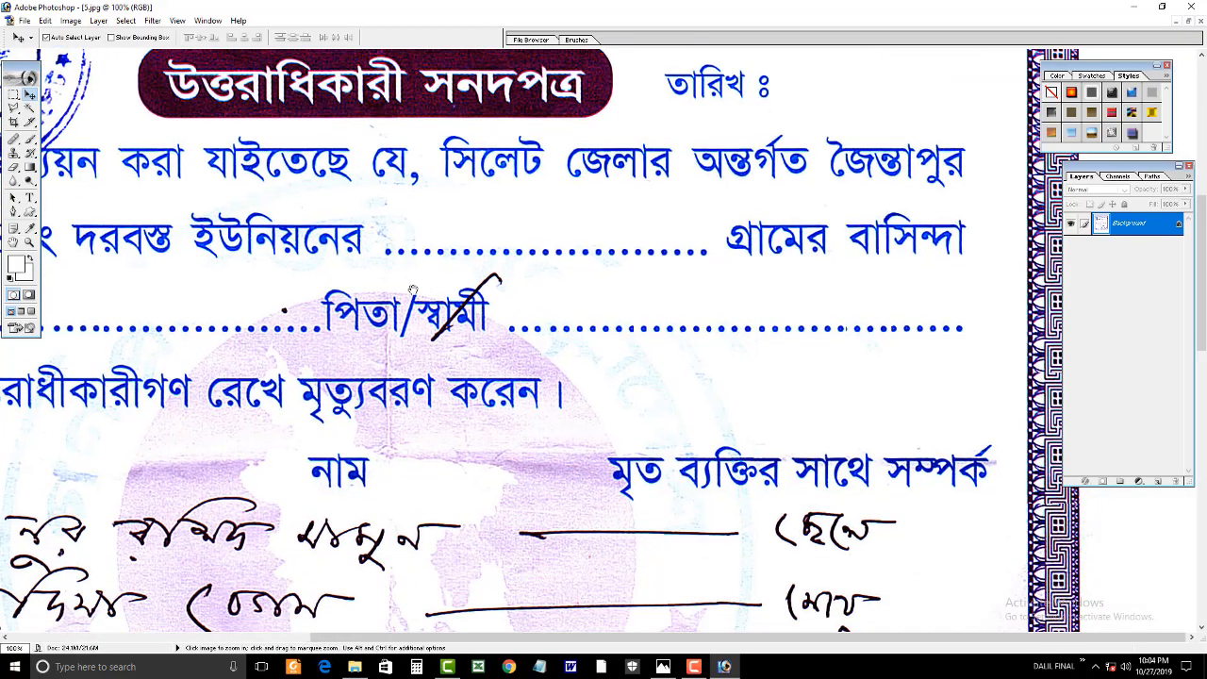
key(ctrl+minus)
drag(426, 319, 556, 263)
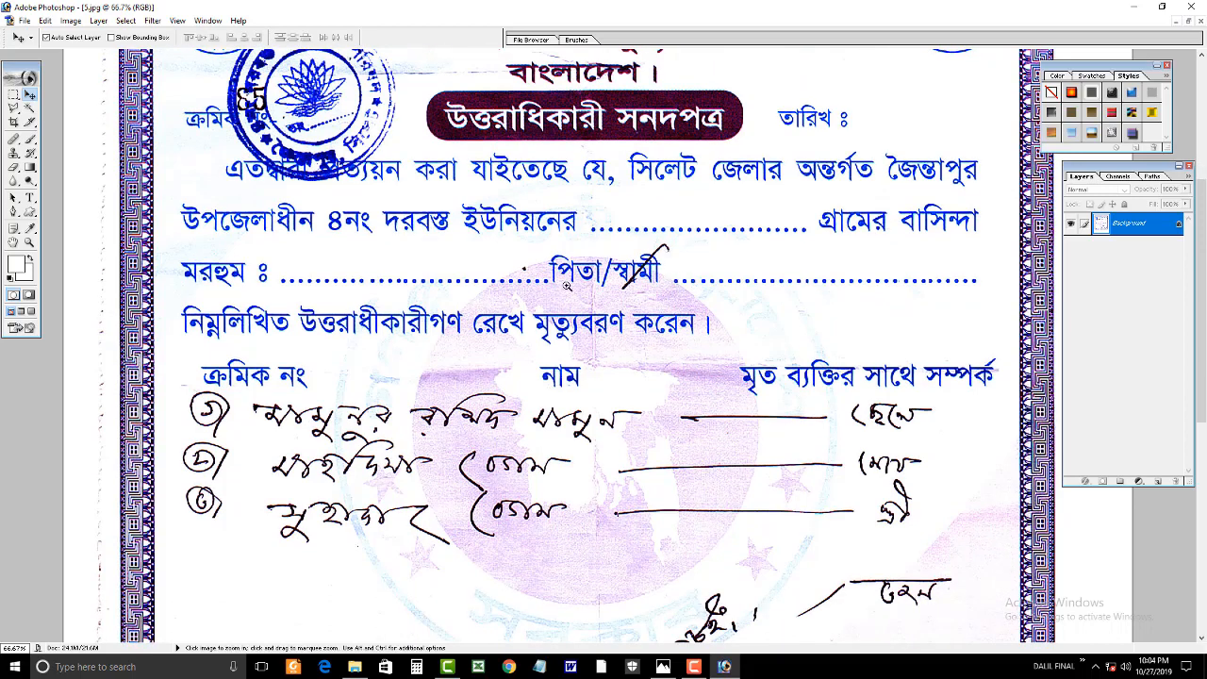
click(630, 280)
click(609, 327)
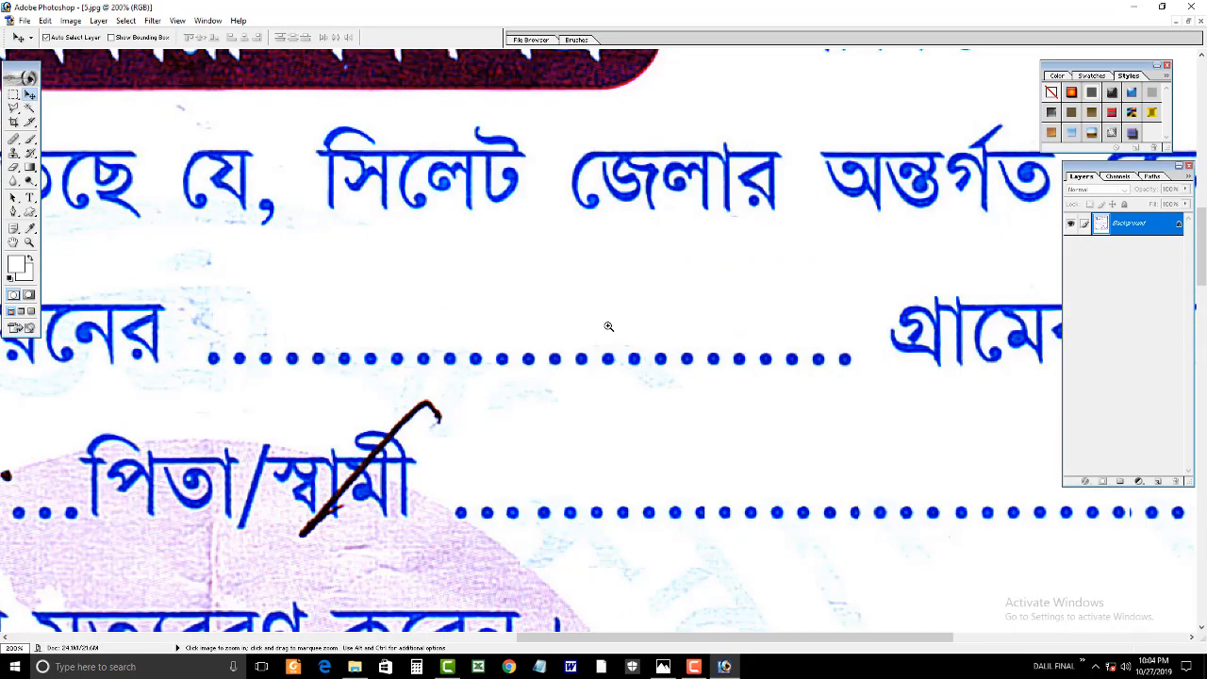
click(452, 332)
scroll(378, 274, down, 3)
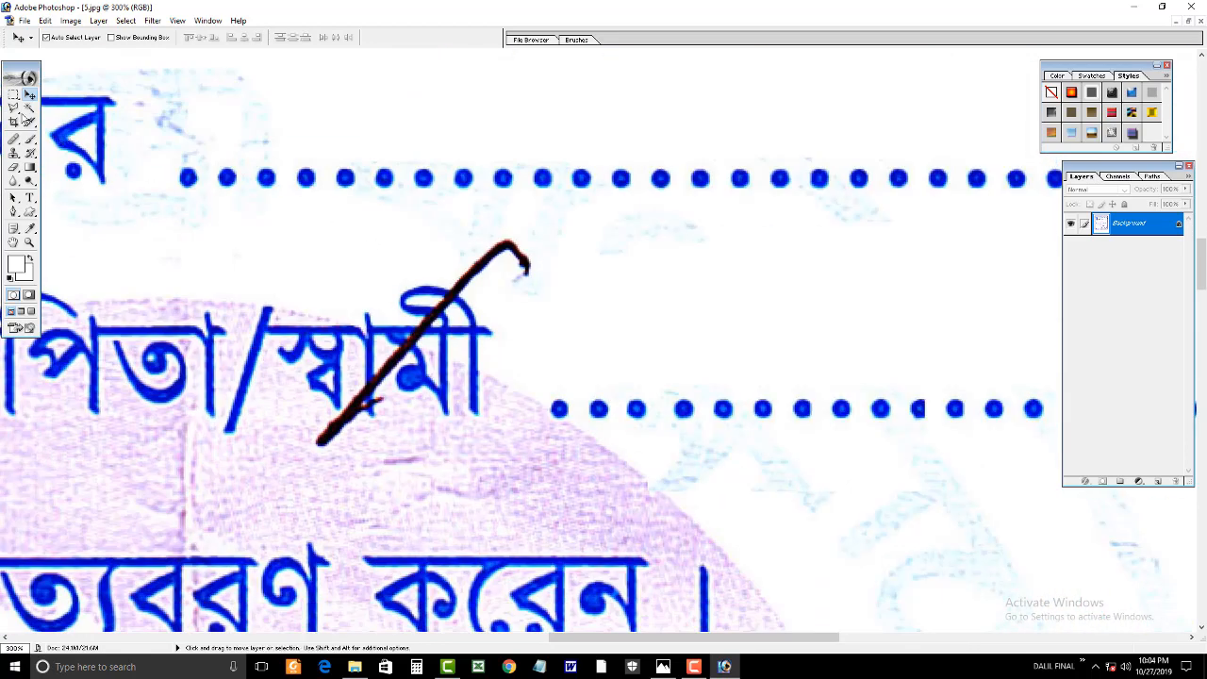
key(l)
click(394, 234)
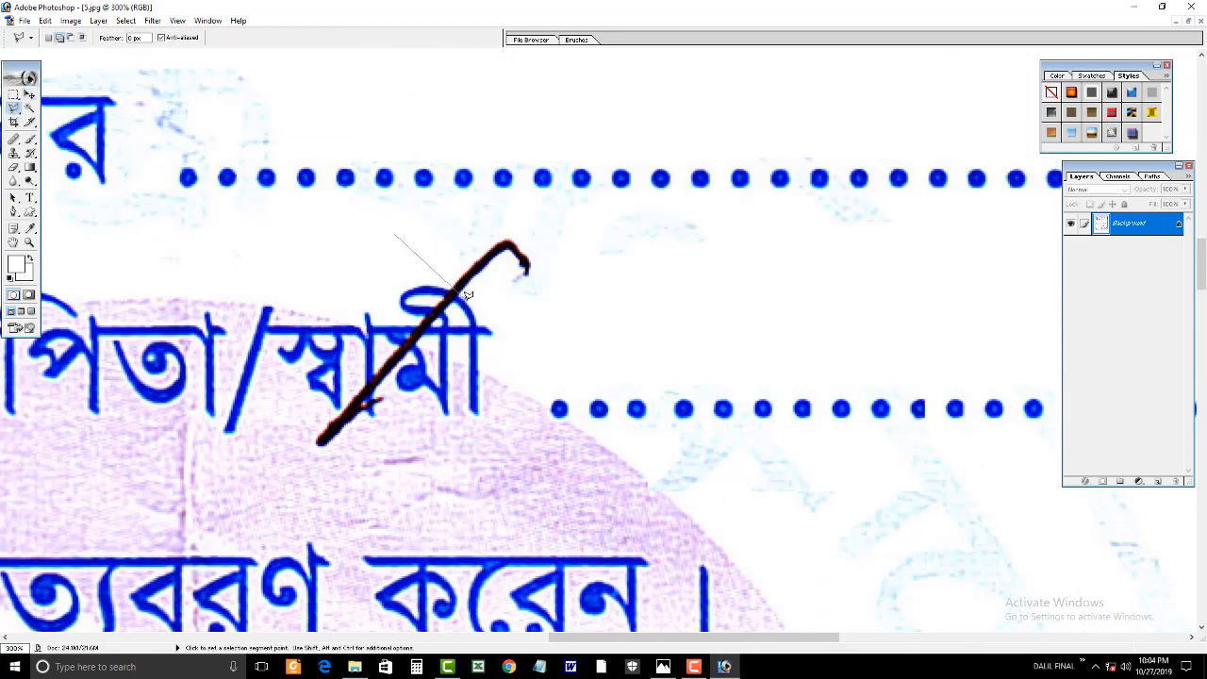
click(536, 322)
click(594, 230)
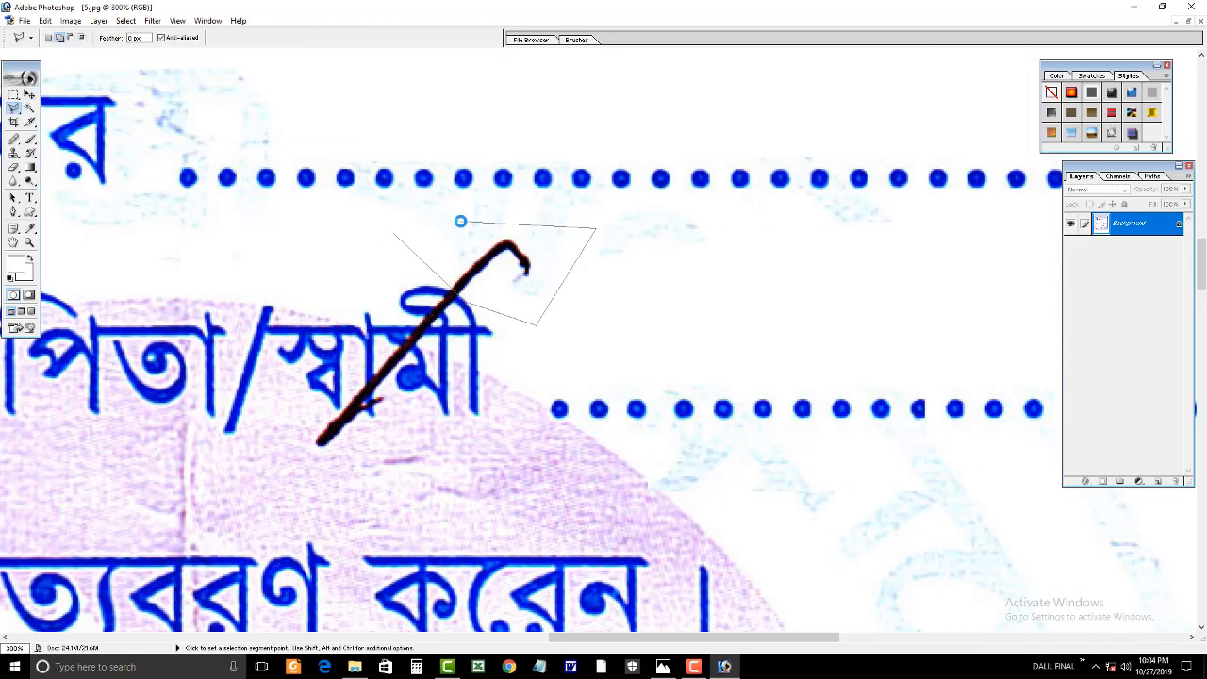
double_click(460, 220)
key(ctrl+x)
key(ctrl+d)
drag(596, 161, 617, 138)
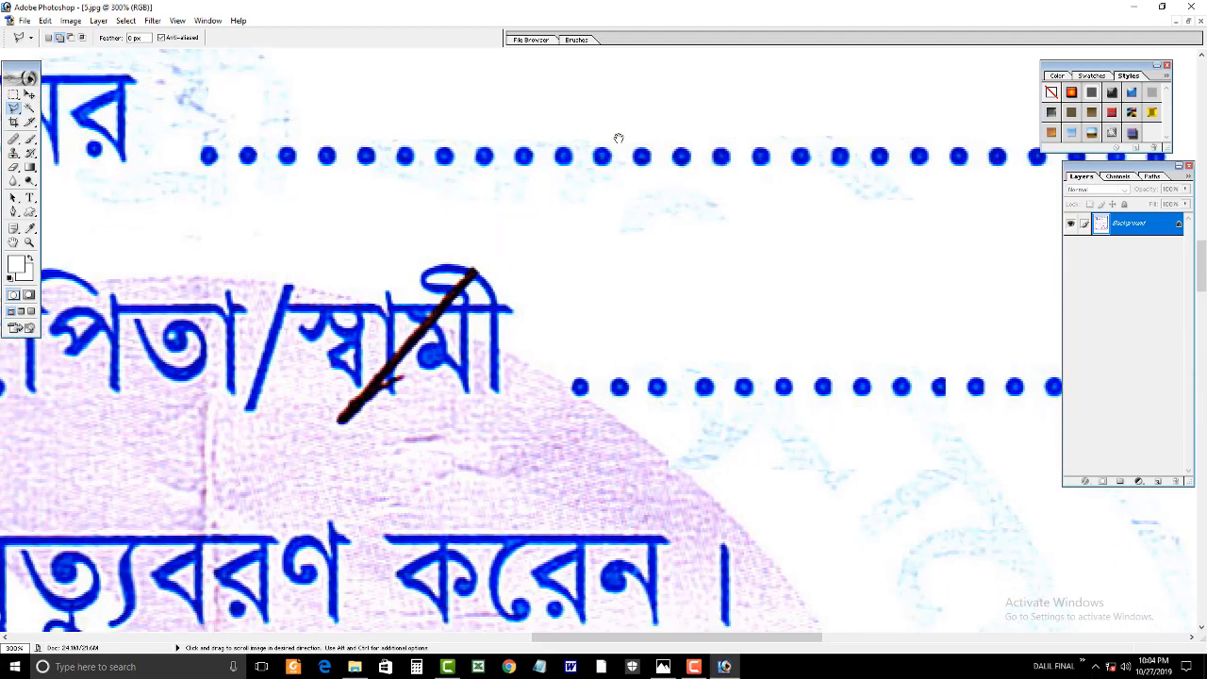
key(ctrl+minus)
drag(501, 269, 624, 120)
key(ctrl+minus)
key(ctrl+minus)
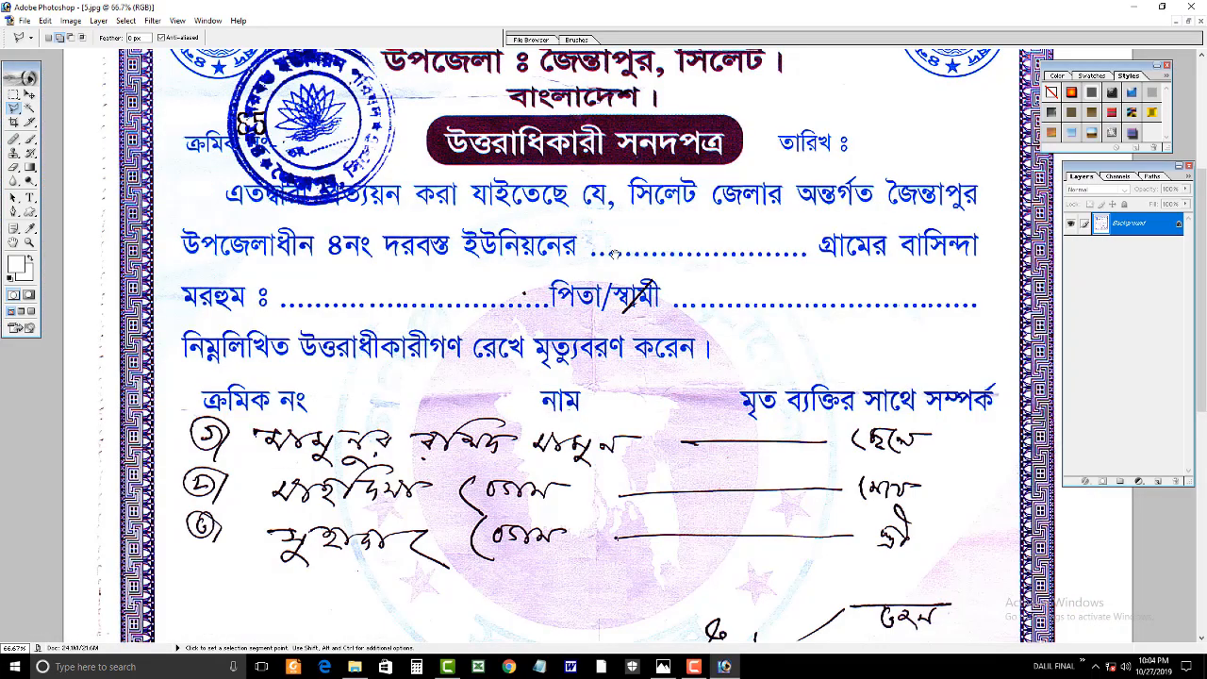
key(ctrl+space)
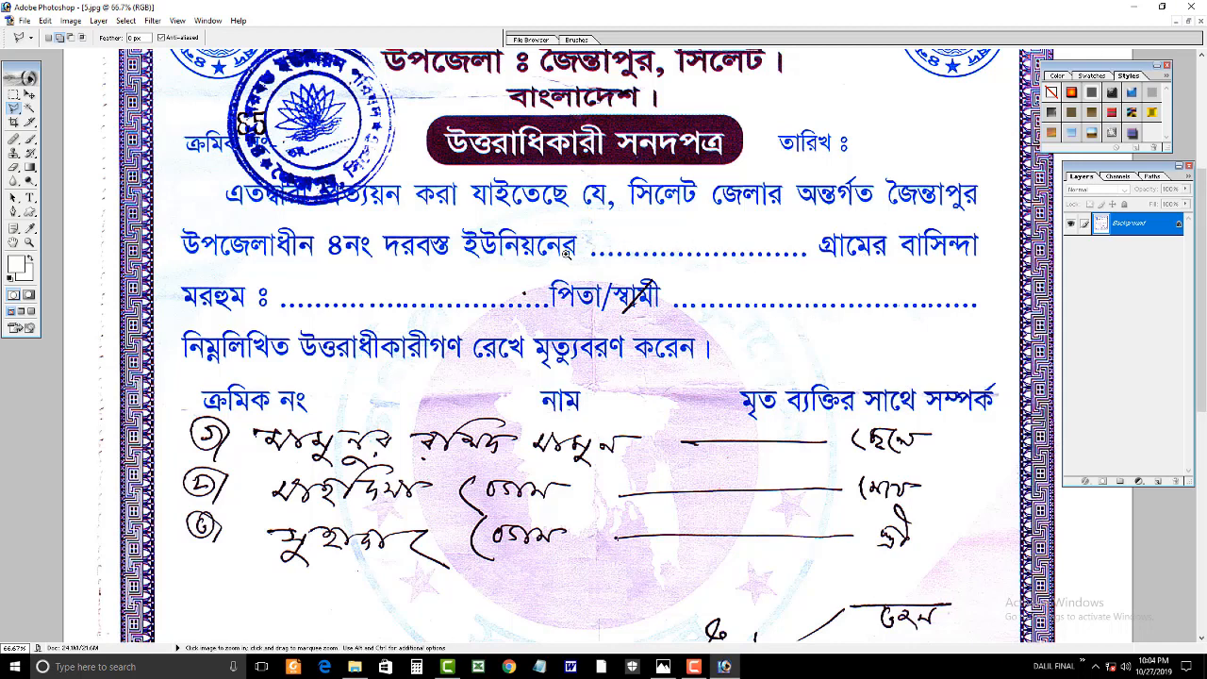
key(space)
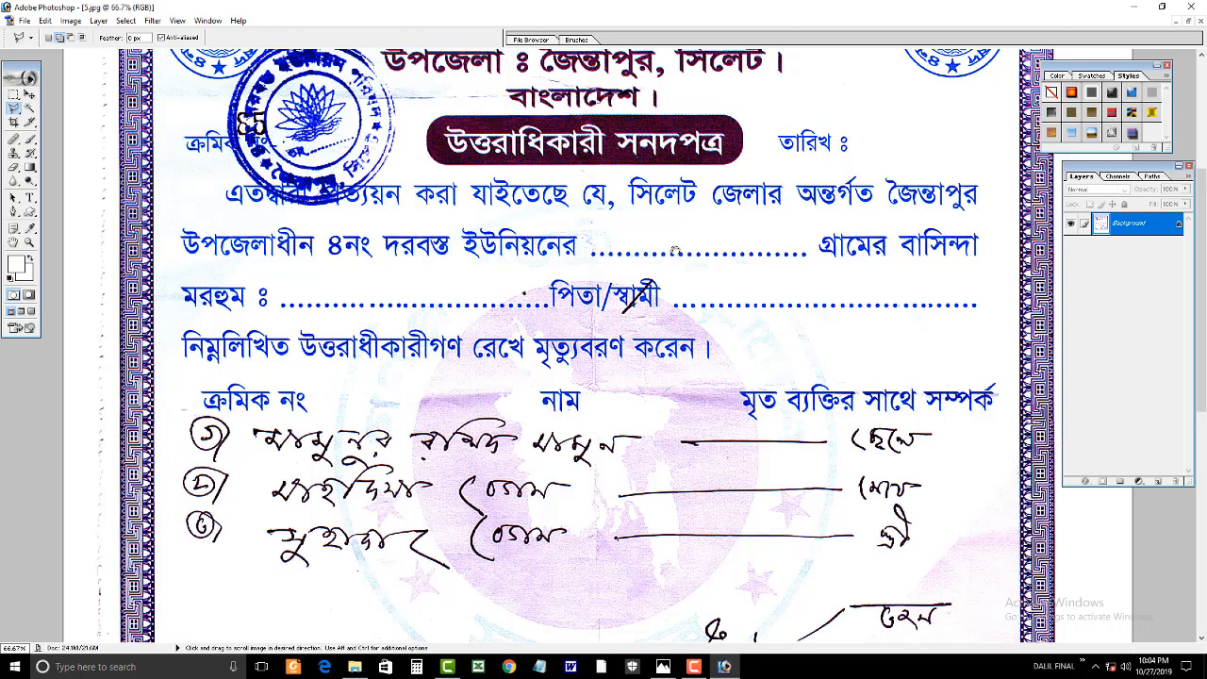
key(z)
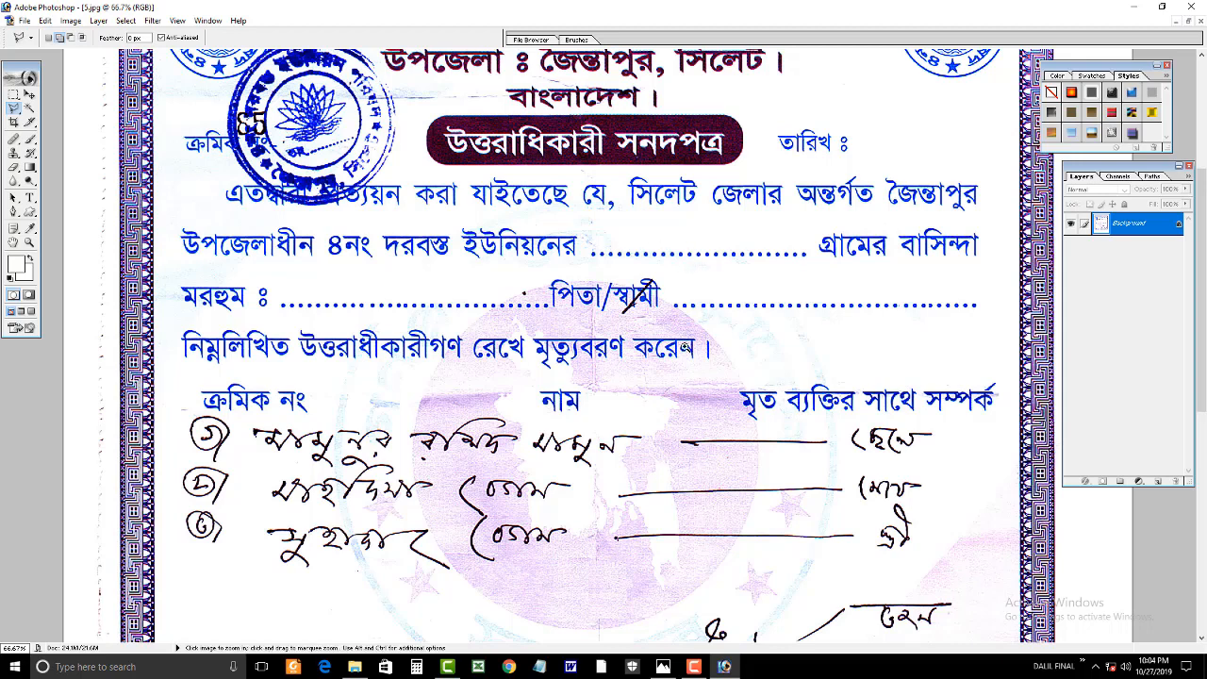
ctrl+click(668, 303)
ctrl+click(668, 303)
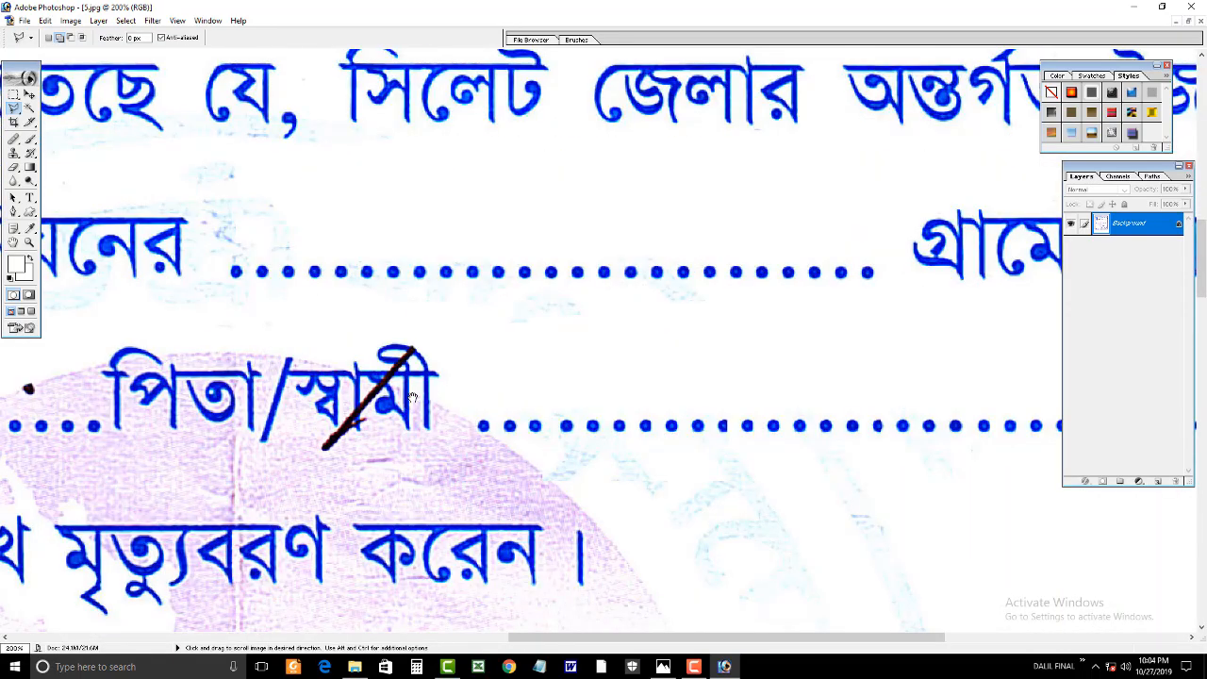
ctrl+click(413, 391)
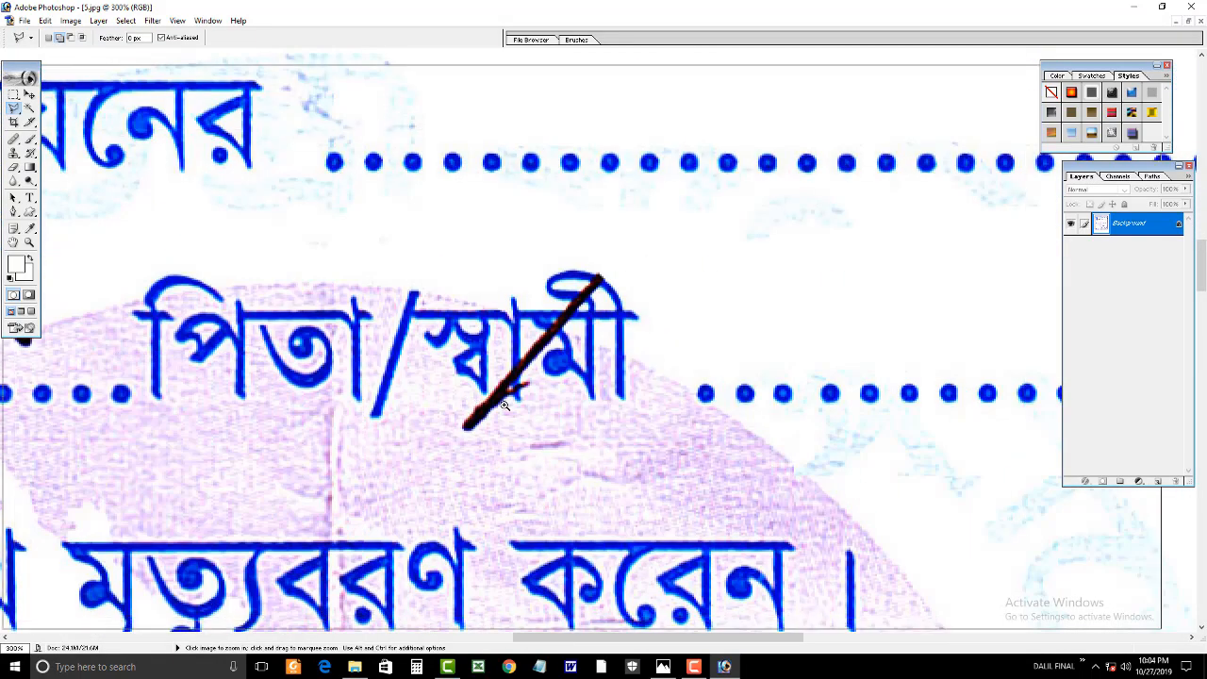
ctrl+click(475, 394)
drag(665, 396, 599, 395)
click(506, 421)
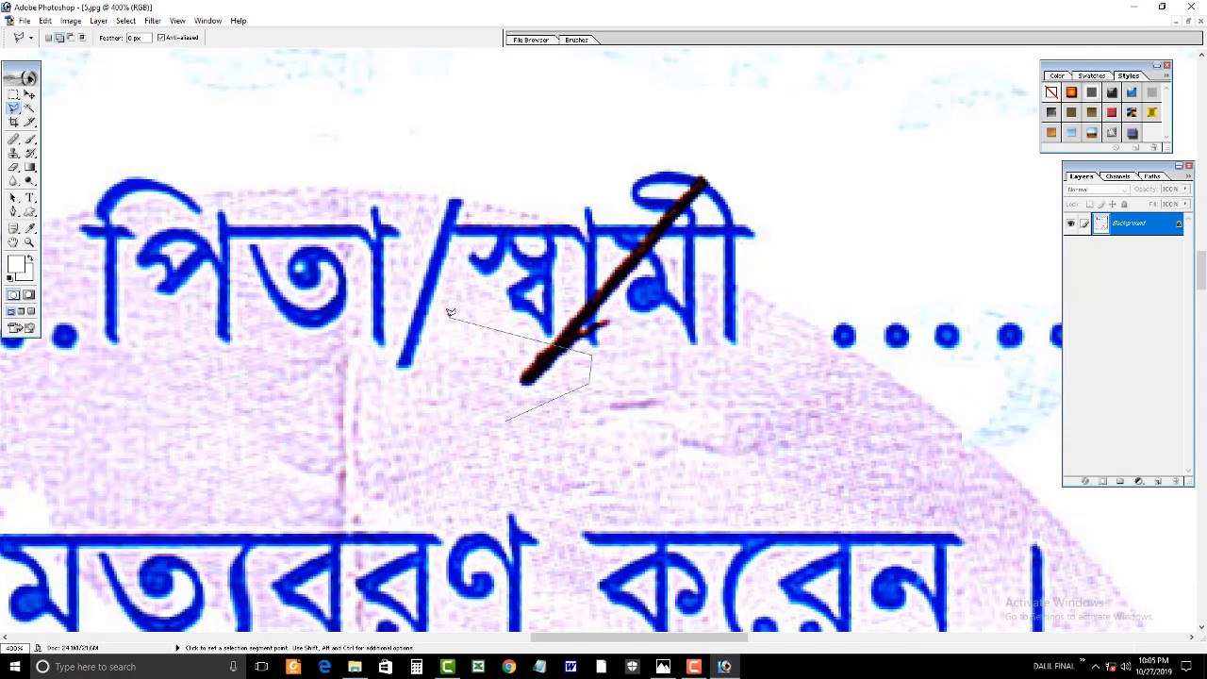
key(Delete)
key(Delete)
Copy the clean vertical stroke at the end of পিতা to a new layer and place it over the crossed-out vertical stroke in স্বামী.
click(422, 222)
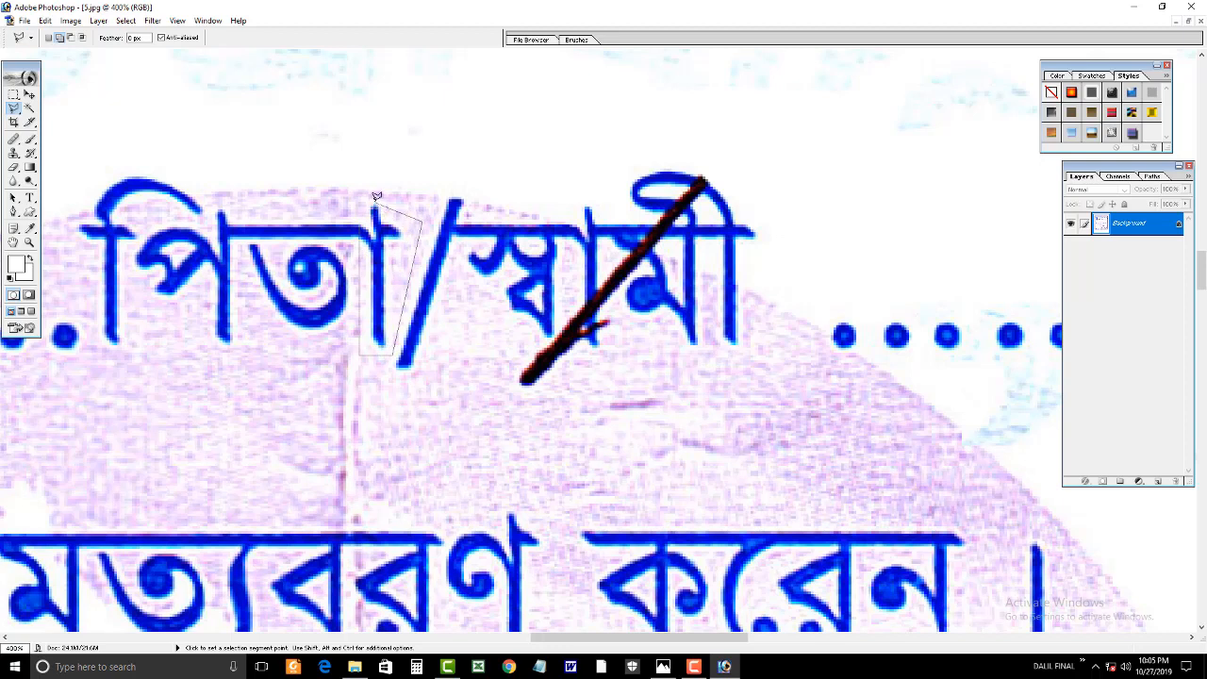
key(Delete)
click(390, 199)
double_click(360, 199)
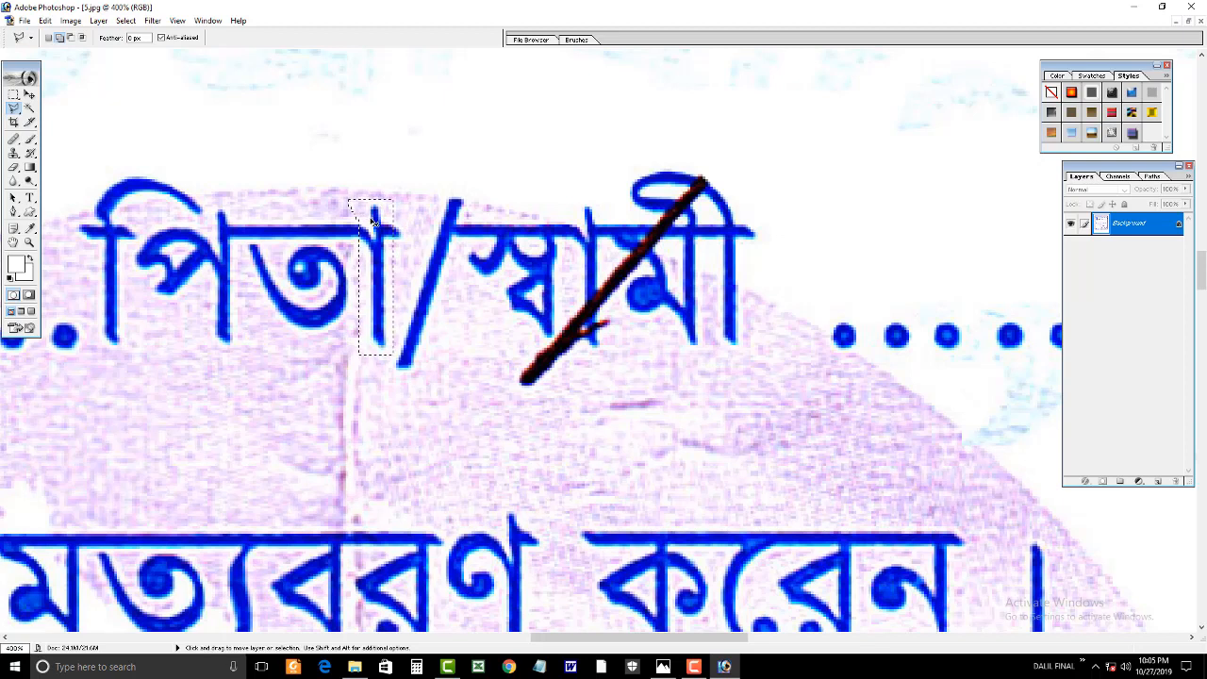
key(ctrl+j)
key(v)
drag(383, 243, 590, 224)
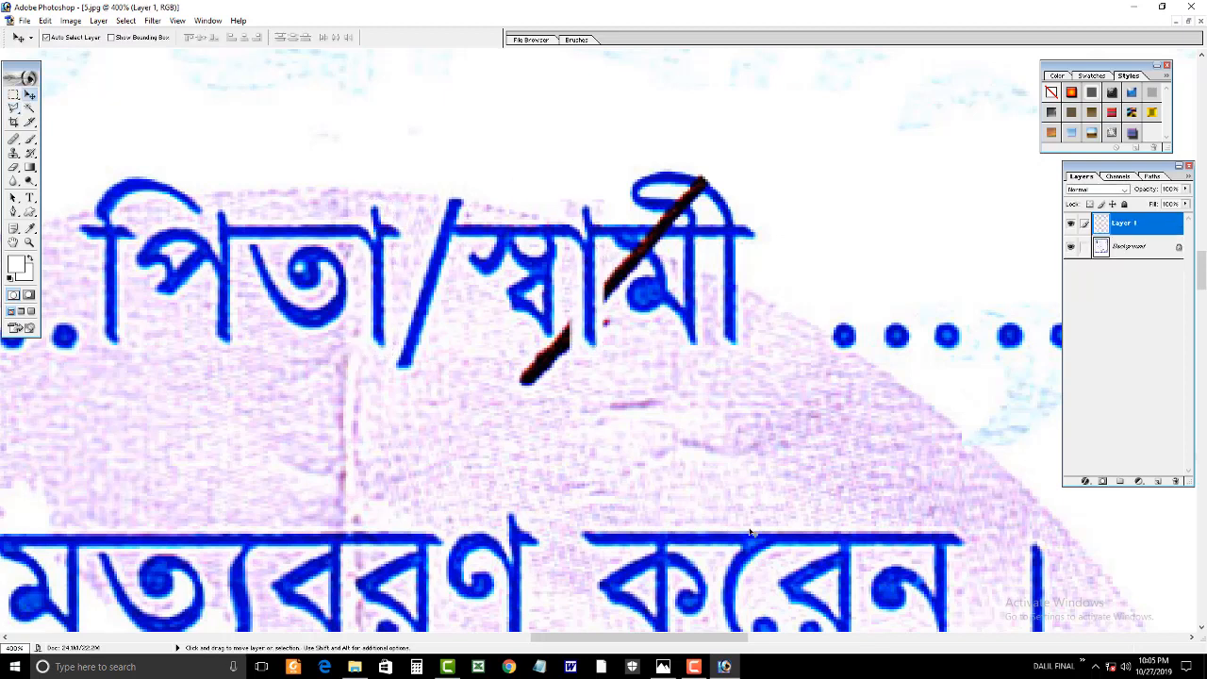
Make a polygonal selection around the pen stroke's lower remnant below স্বামী and activate the Background layer.
click(12, 108)
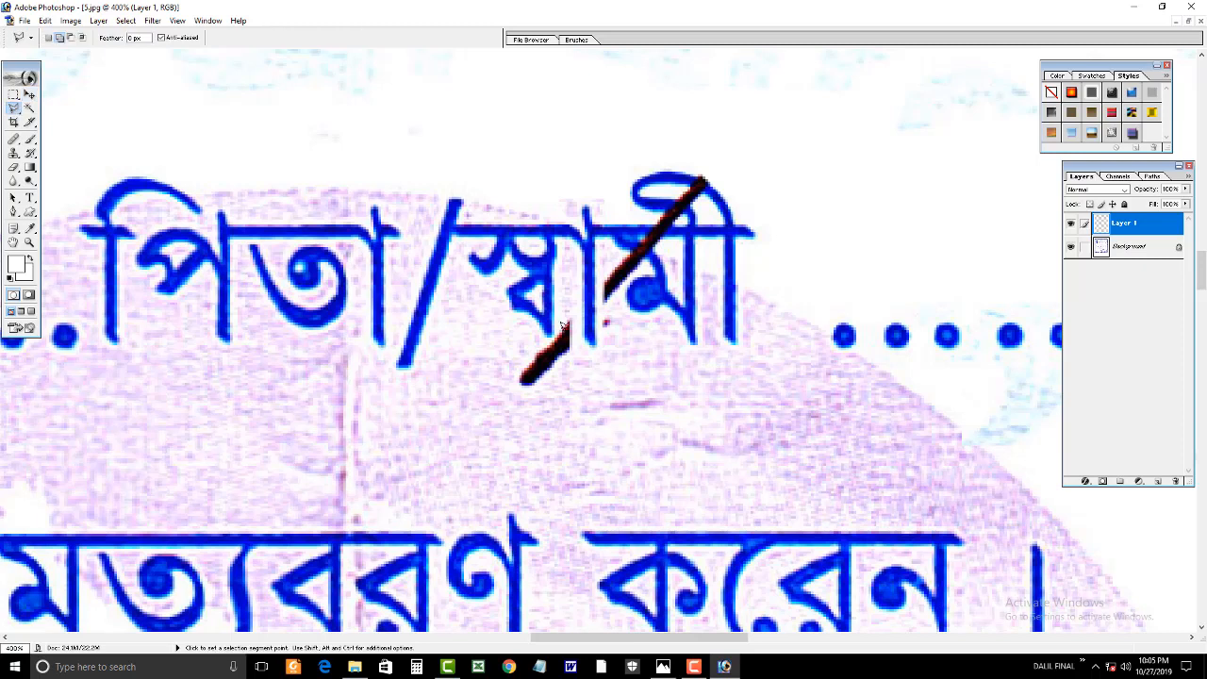
click(489, 401)
click(557, 443)
click(580, 431)
click(588, 363)
click(564, 300)
key(v)
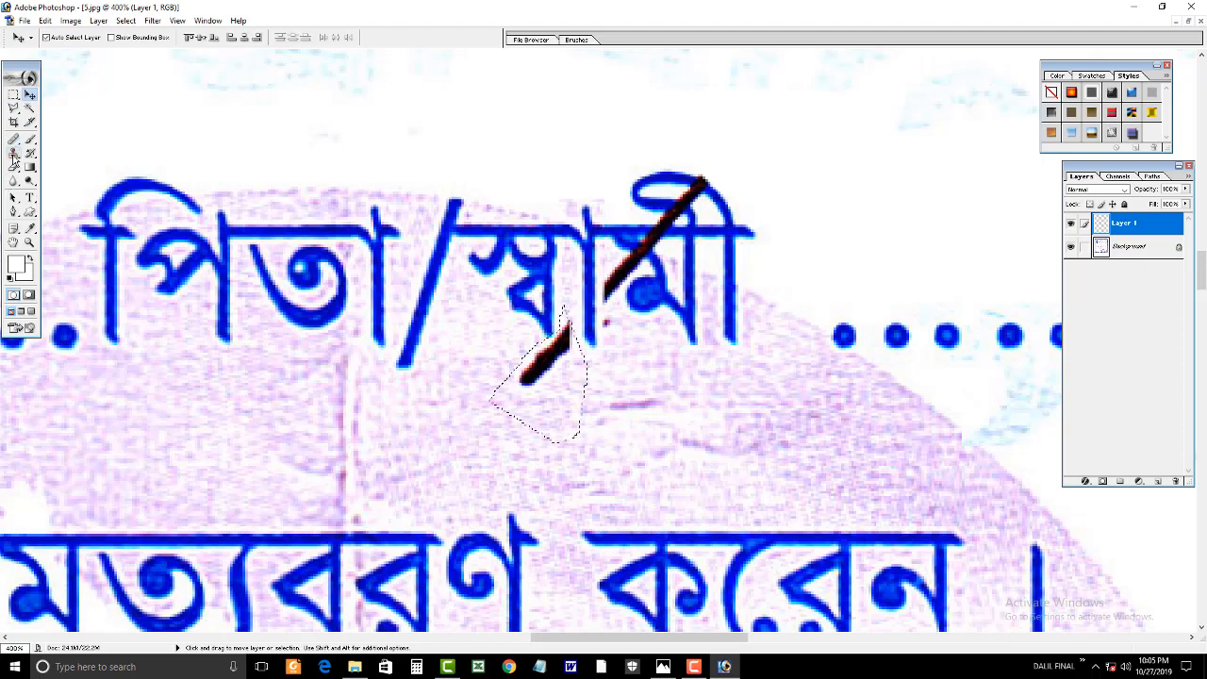
click(14, 162)
key(v)
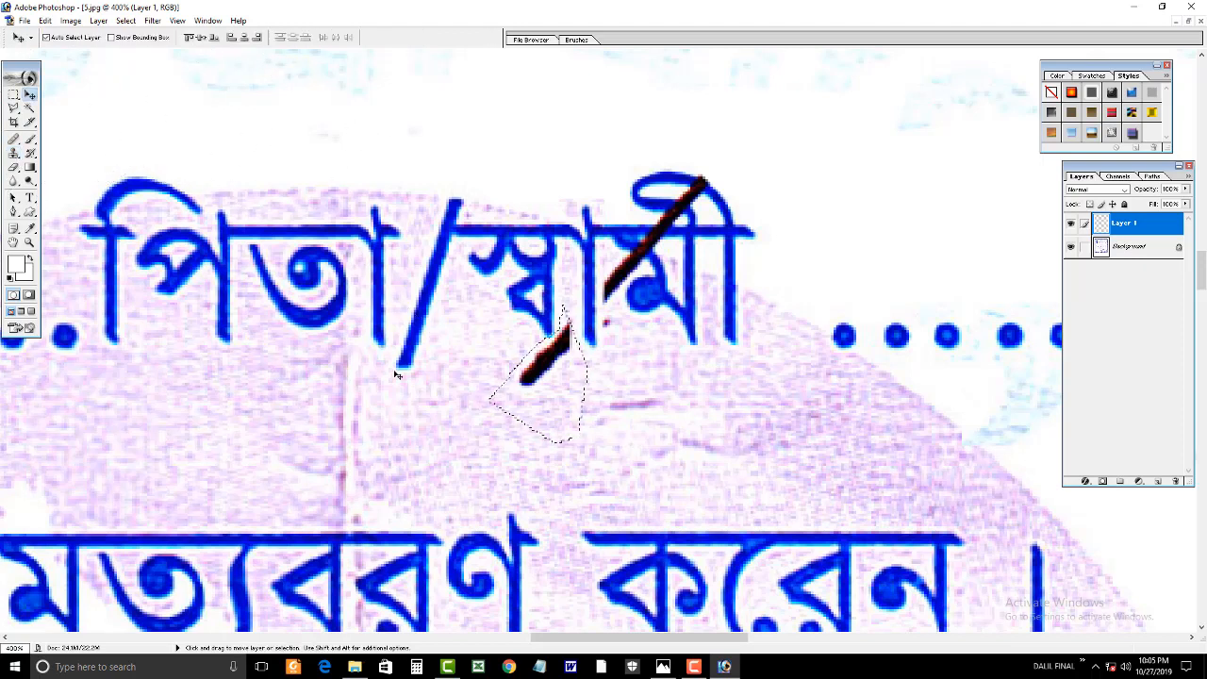
click(390, 371)
Reduce the Clone Stamp brush to 40 and clone nearby purple background over the pen remnant inside the selection.
click(14, 153)
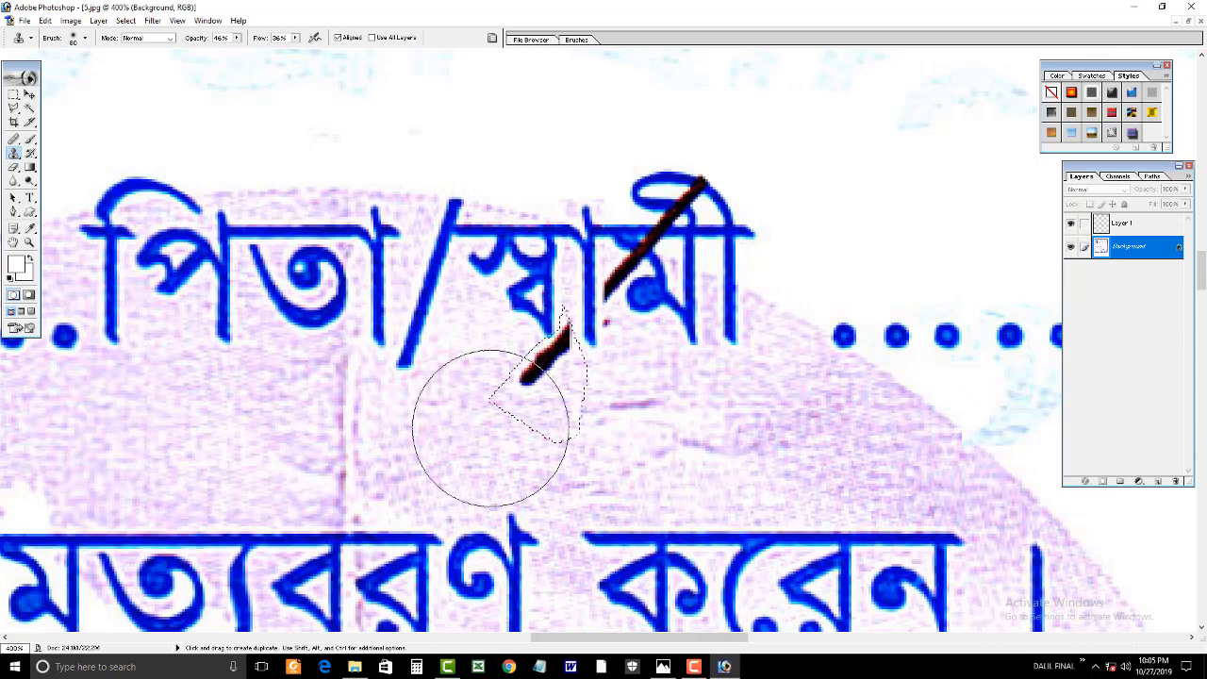
key(bracketleft)
key(bracketleft)
key(bracketleft)
key(bracketleft)
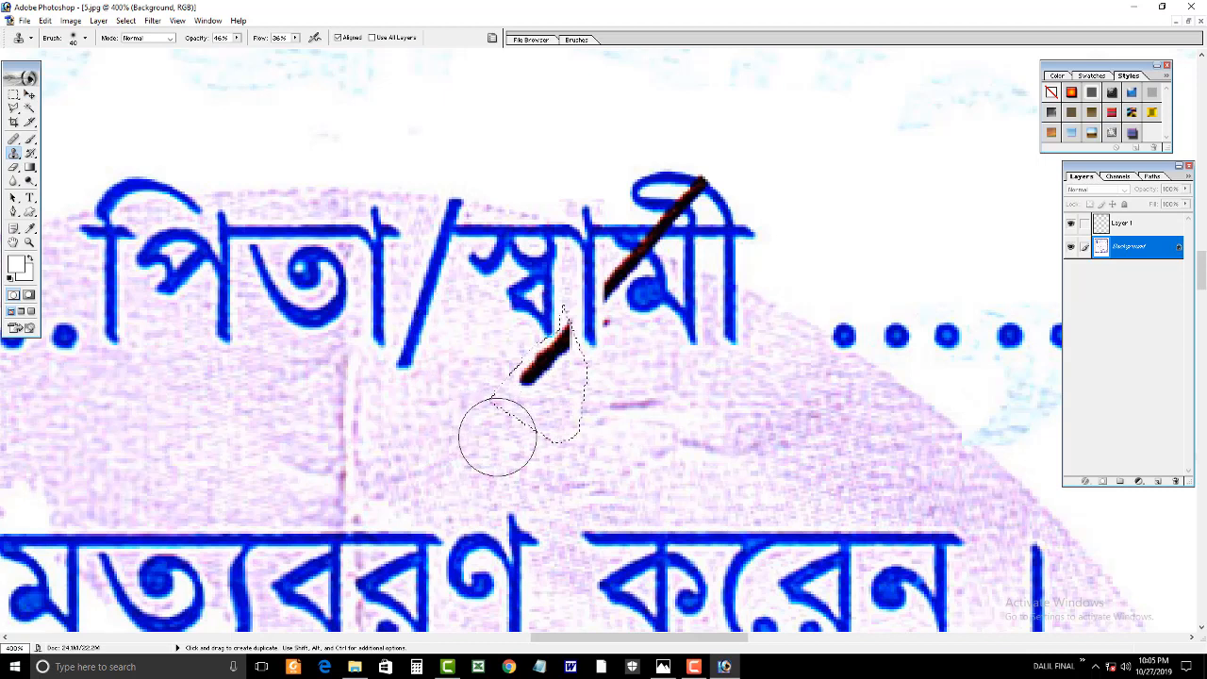
alt+click(498, 436)
click(558, 345)
click(548, 353)
click(549, 353)
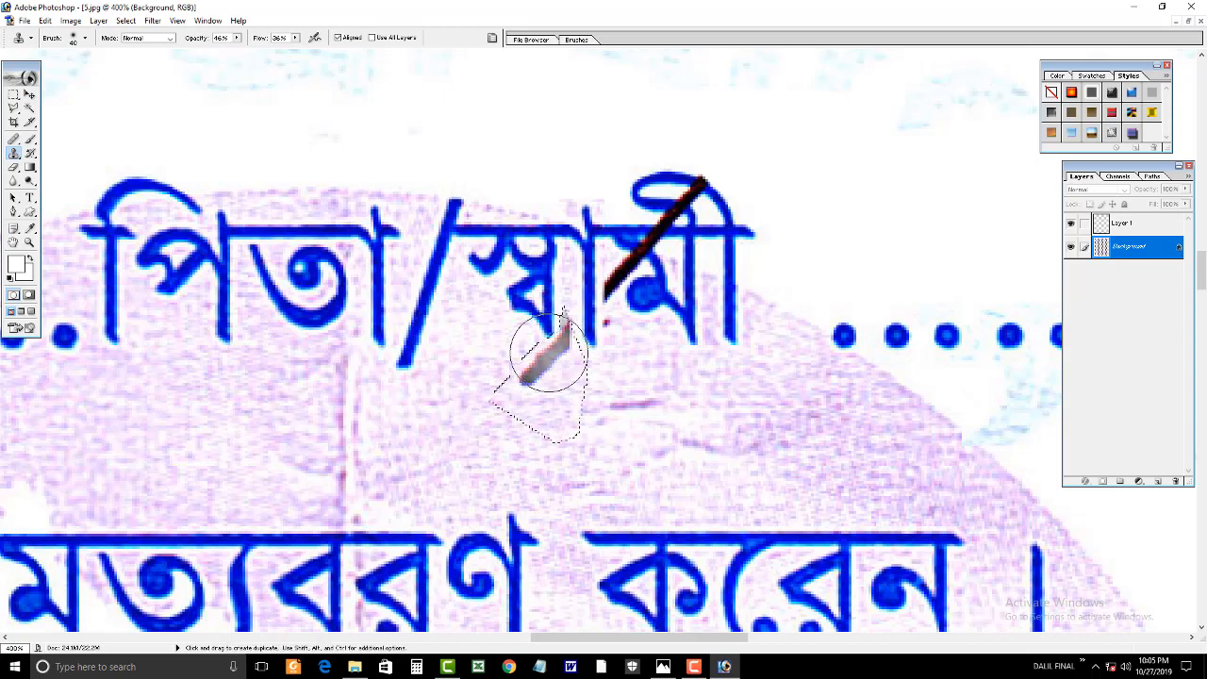
alt+click(493, 434)
click(556, 348)
alt+click(450, 418)
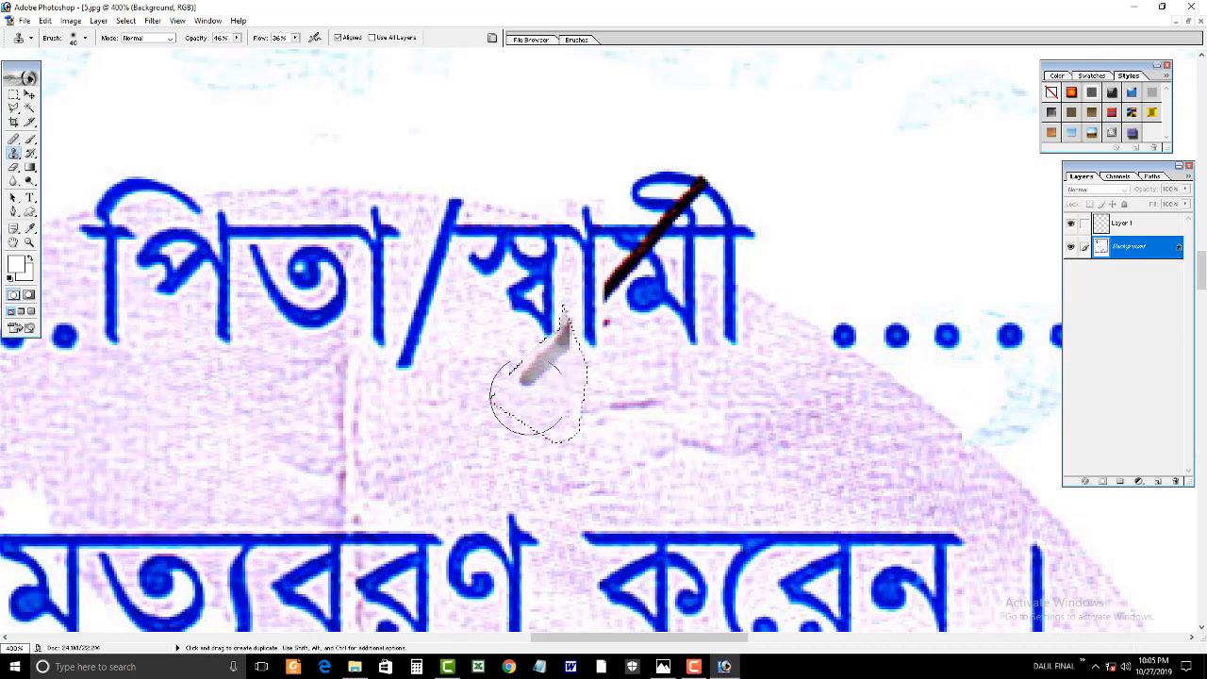
Set the Clone Stamp's opacity and flow to 100%, clone clean background over the faded pen remnant, and deselect.
click(237, 38)
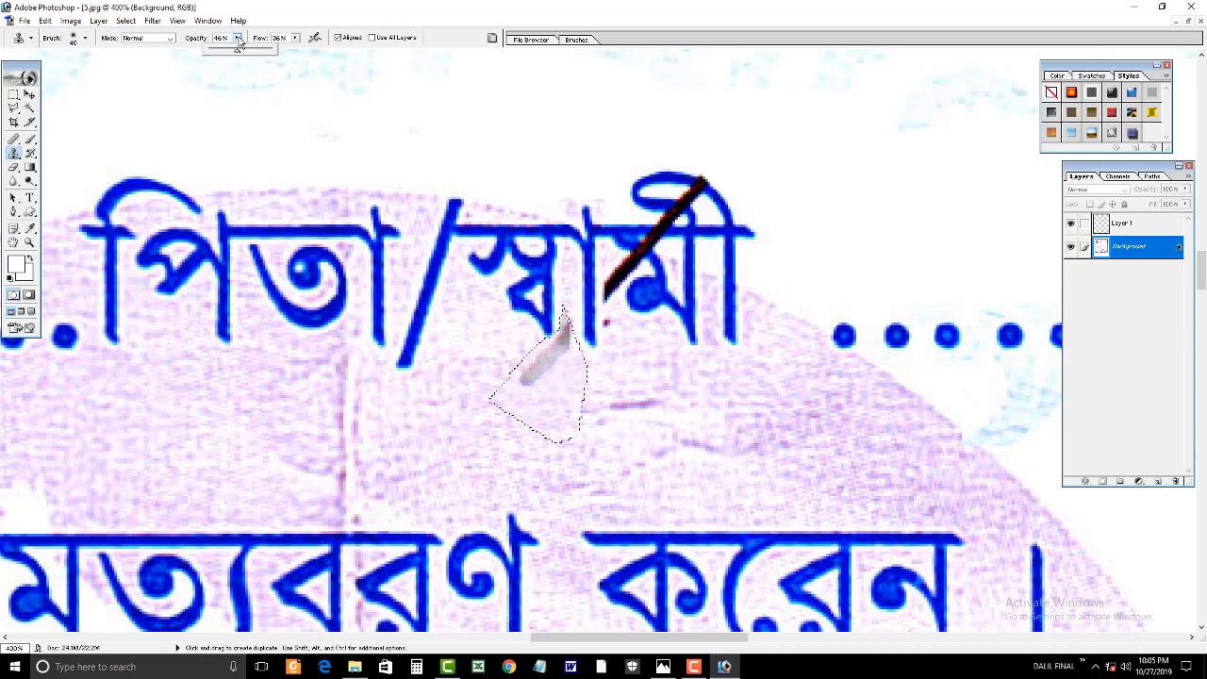
drag(236, 50, 351, 59)
click(295, 37)
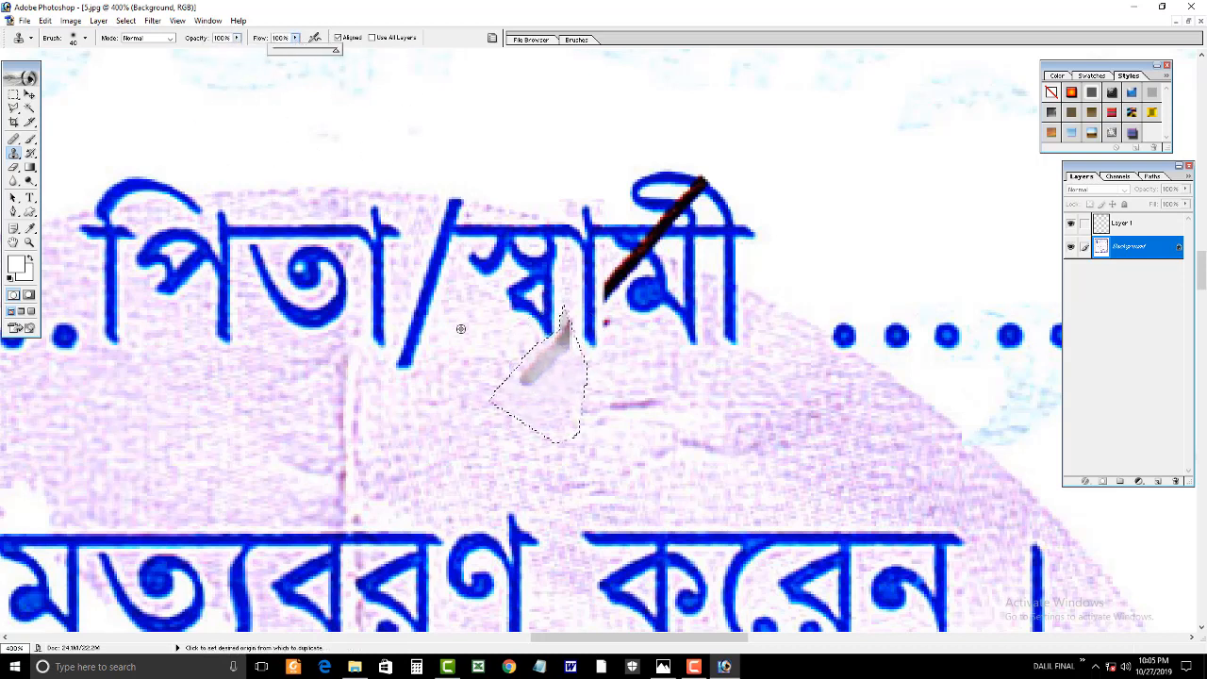
alt+click(472, 437)
click(547, 366)
alt+click(492, 412)
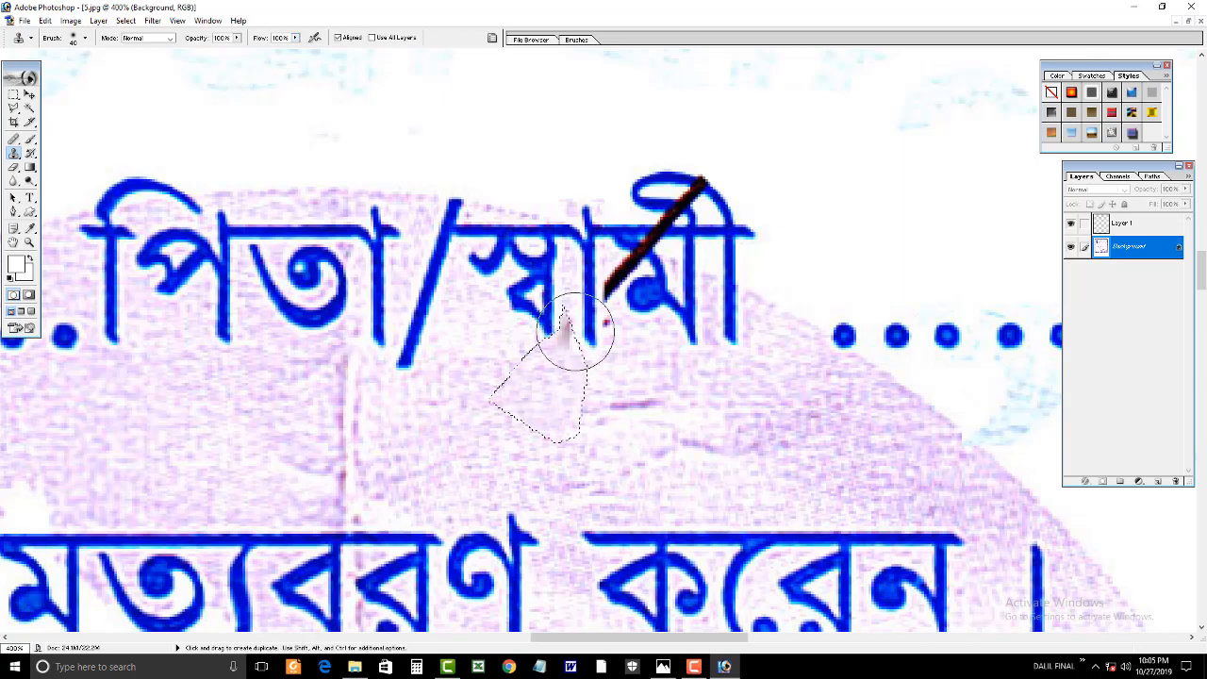
click(574, 331)
key(ctrl+d)
Examine the remaining pen stroke across মী and the area around পিতা/স্বামী at different magnifications.
drag(697, 263, 633, 233)
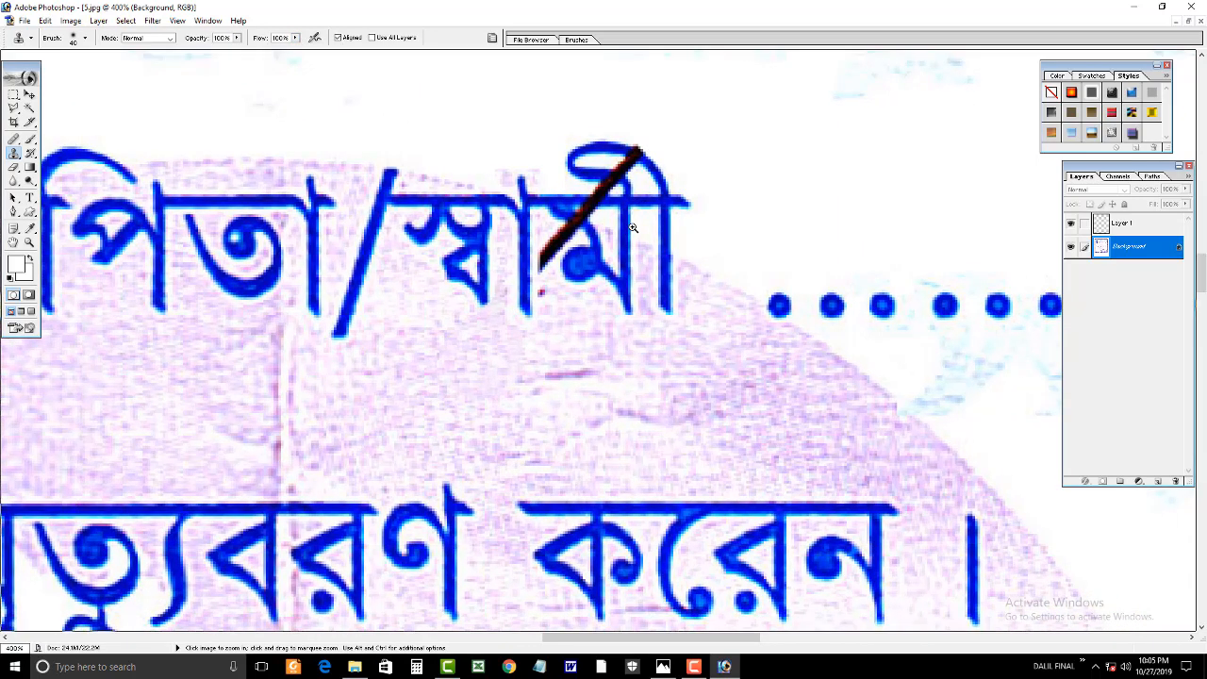
ctrl+click(631, 227)
key(ctrl+minus)
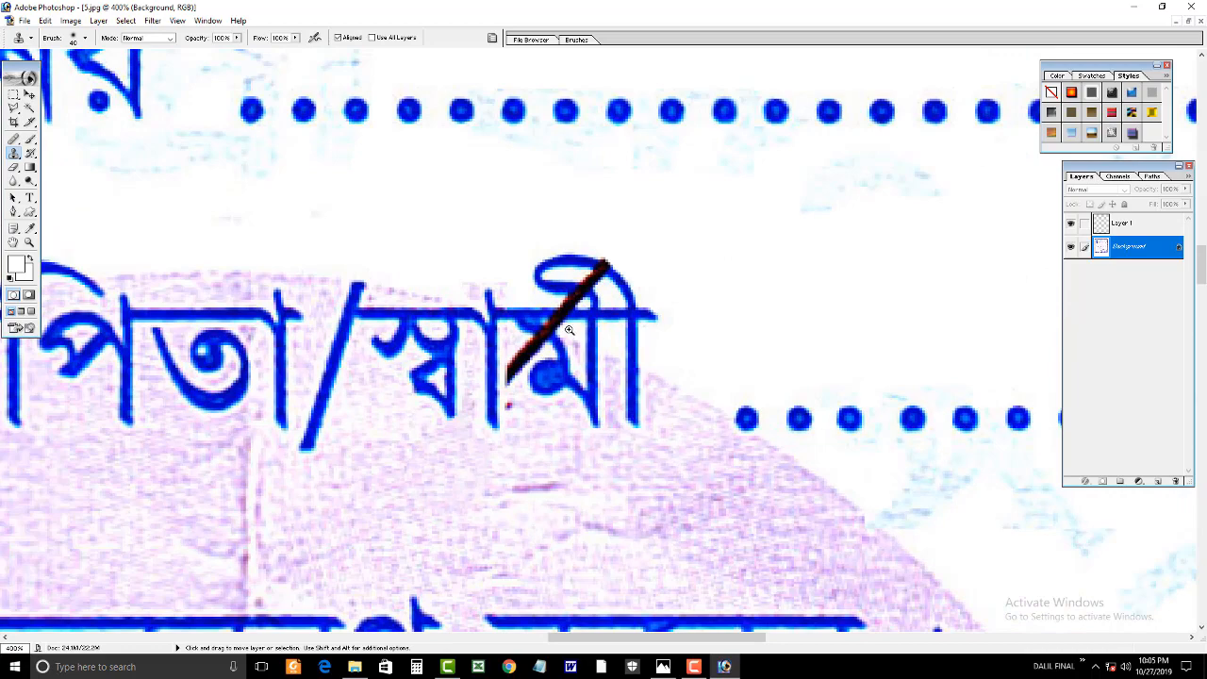
ctrl+click(566, 335)
drag(566, 382, 521, 220)
key(ctrl+minus)
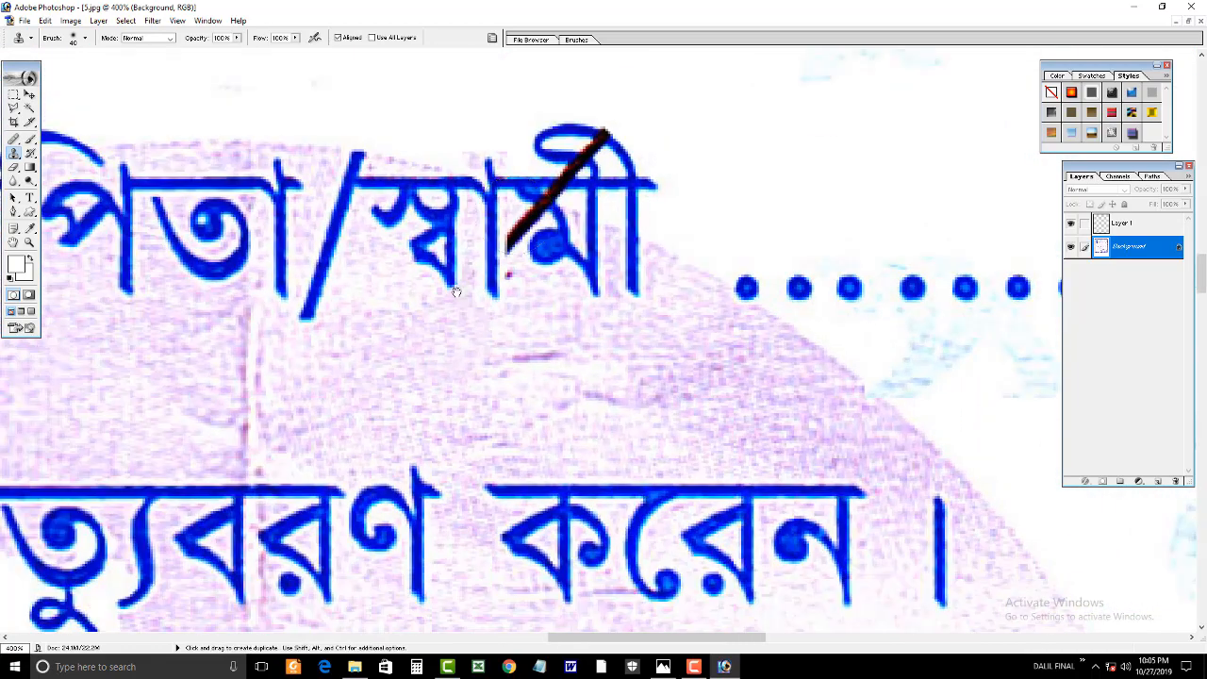
drag(436, 324, 628, 299)
key(ctrl+minus)
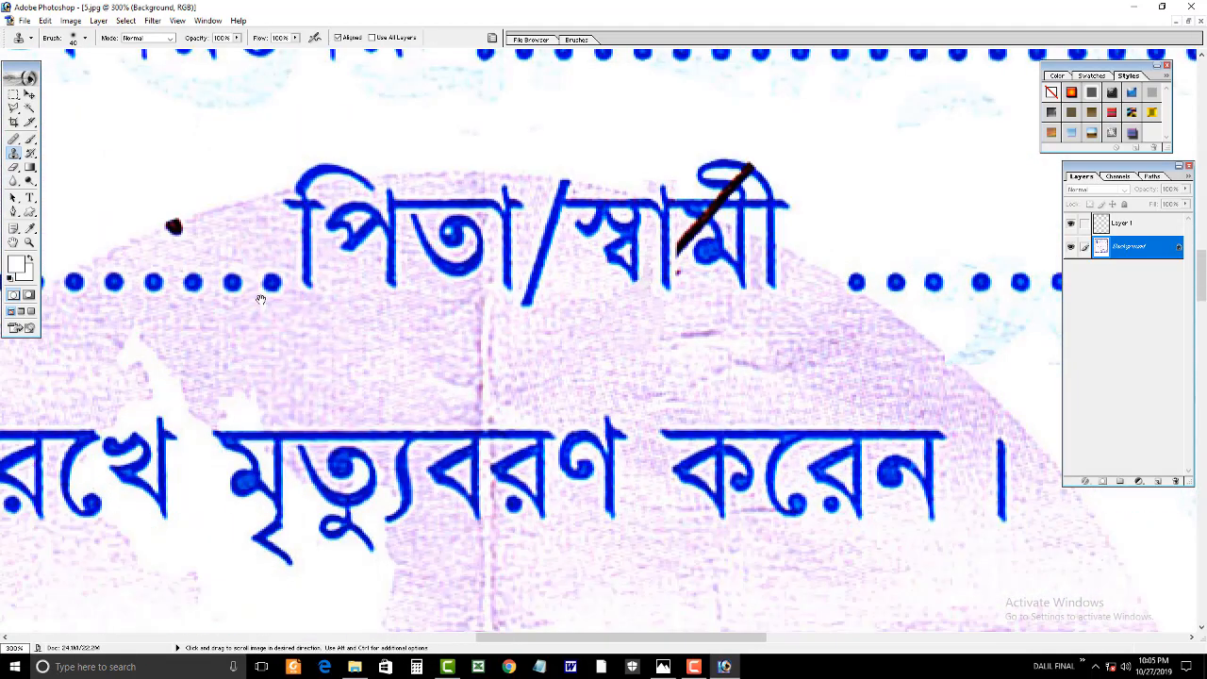
drag(290, 299, 305, 345)
key(ctrl+minus)
drag(373, 384, 380, 309)
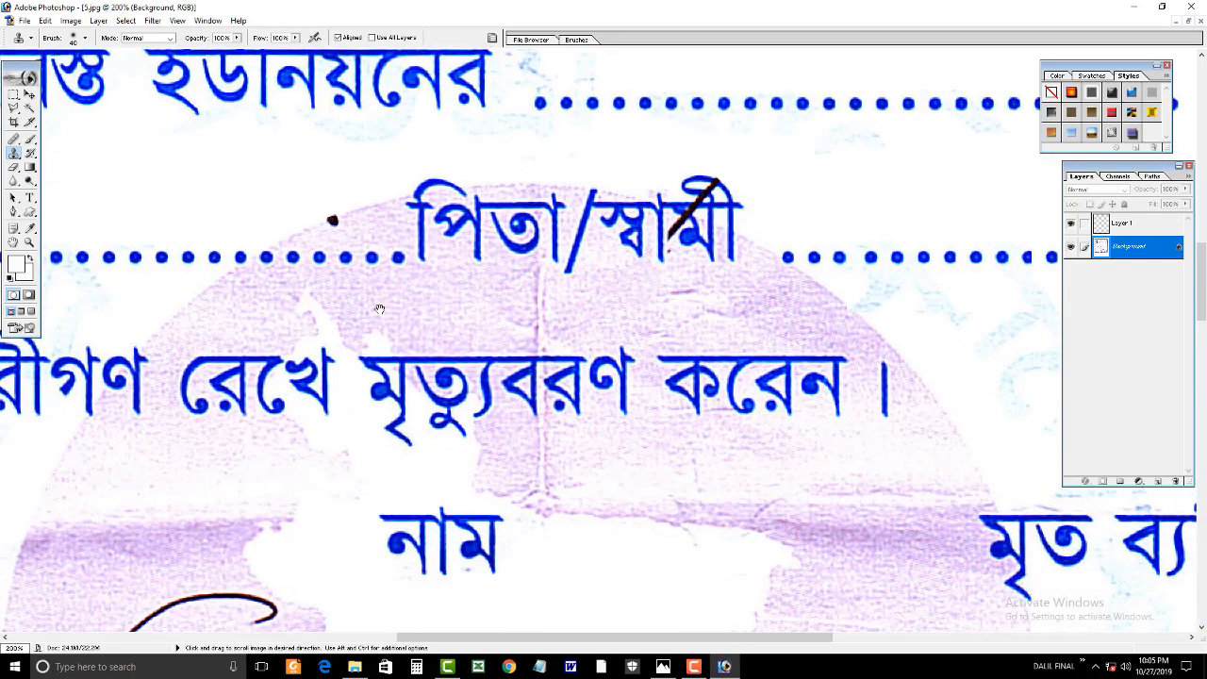
mouse_move(447, 493)
mouse_down()
mouse_move(479, 343)
mouse_move(465, 490)
mouse_up()
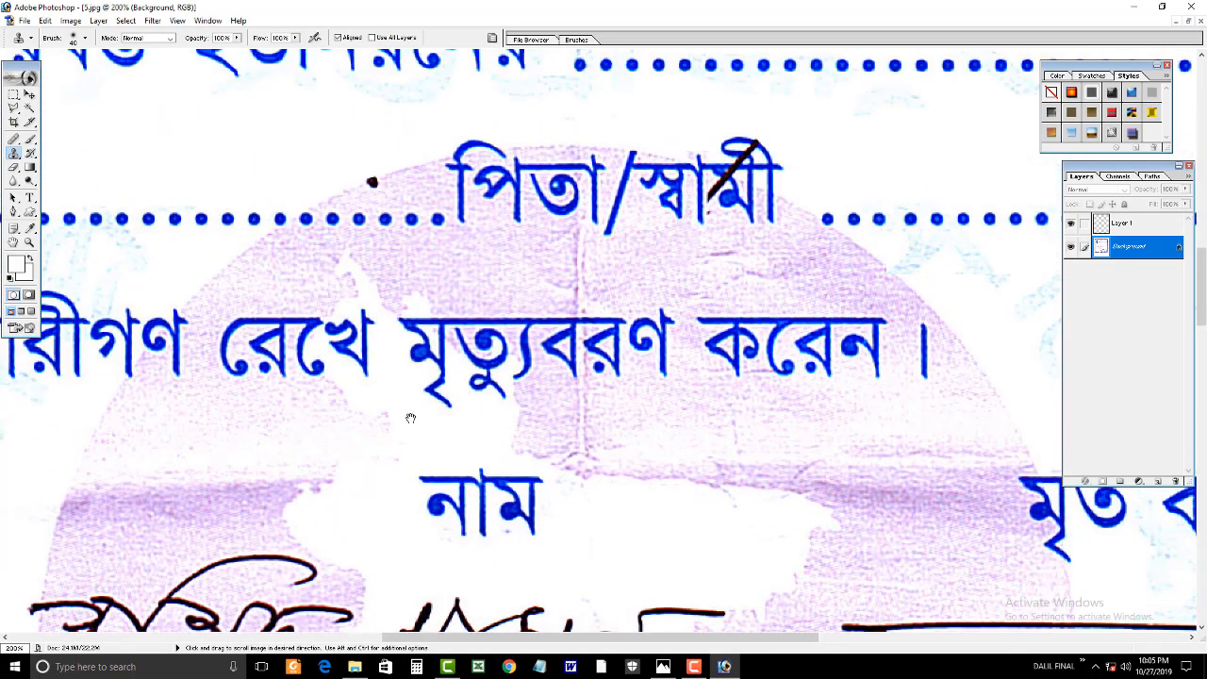
ctrl+click(585, 370)
drag(494, 382, 387, 547)
ctrl+click(701, 264)
ctrl+click(701, 264)
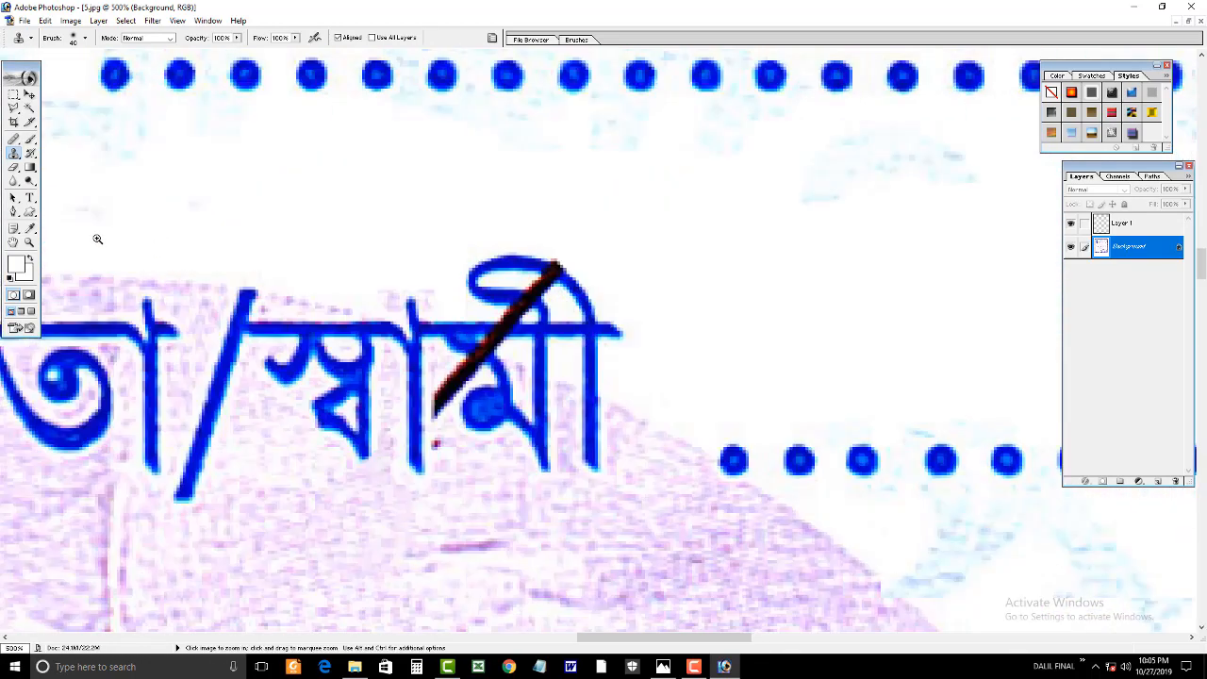
Select the lower end of the pen stroke across মী, clone nearby purple background over it with the Clone Stamp, and deselect.
click(13, 109)
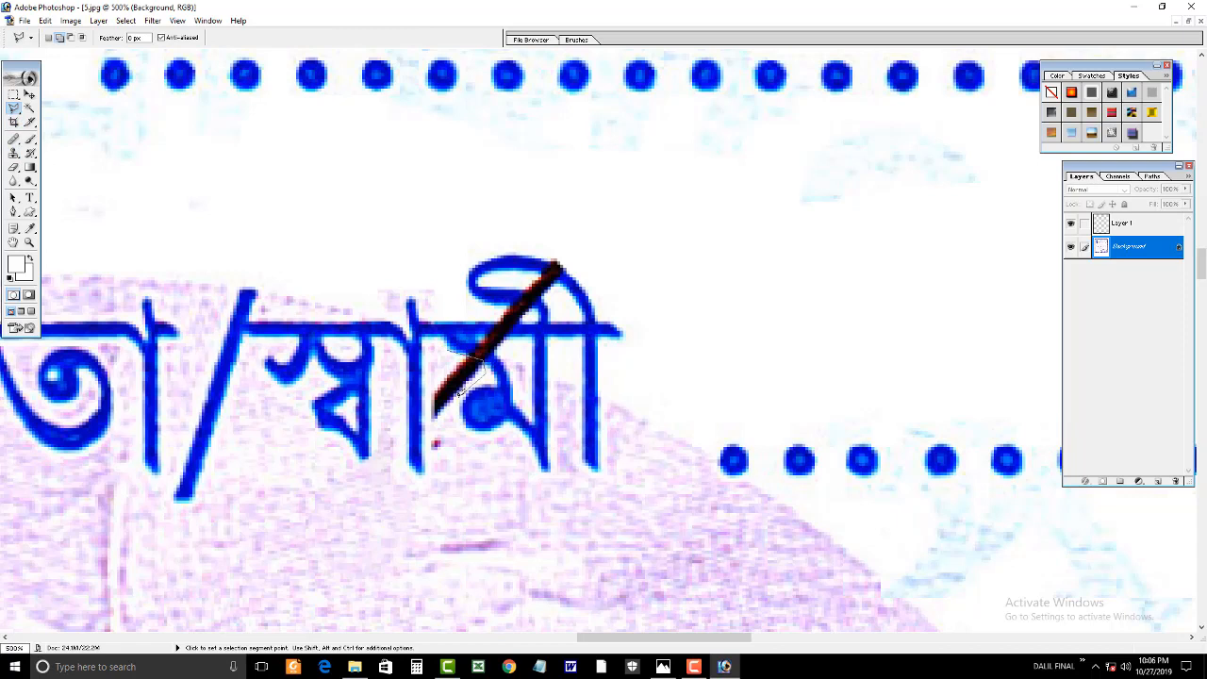
click(436, 471)
double_click(430, 378)
click(14, 153)
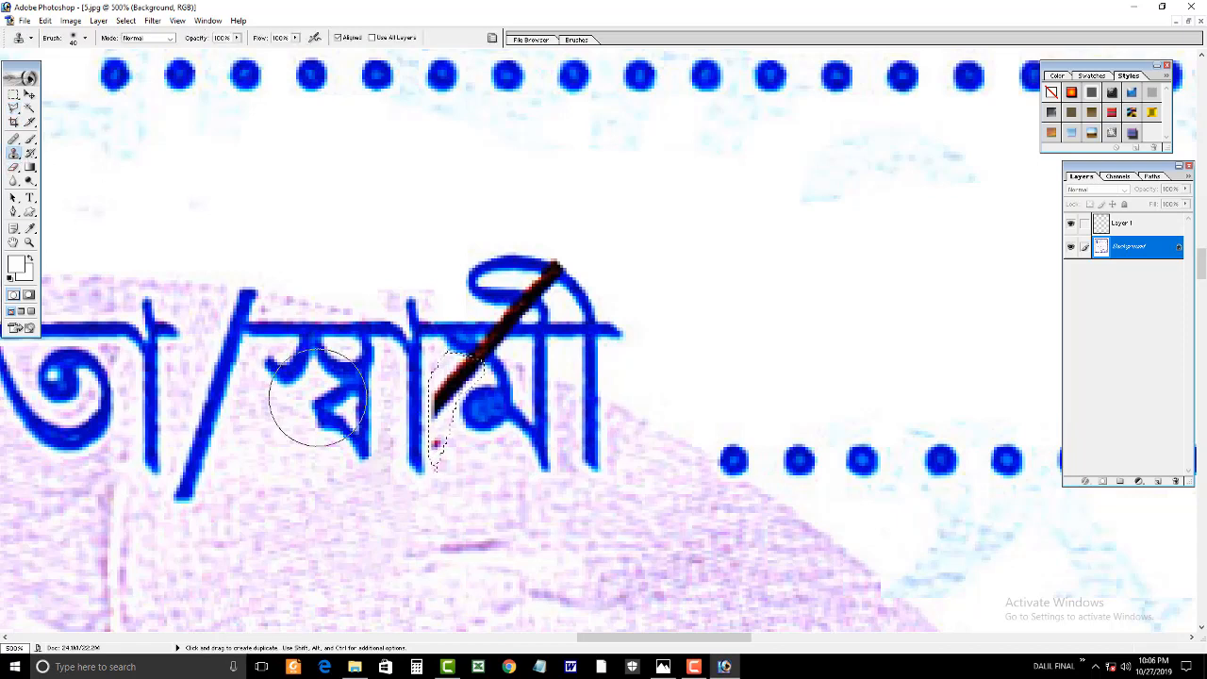
alt+click(352, 568)
drag(436, 448, 458, 363)
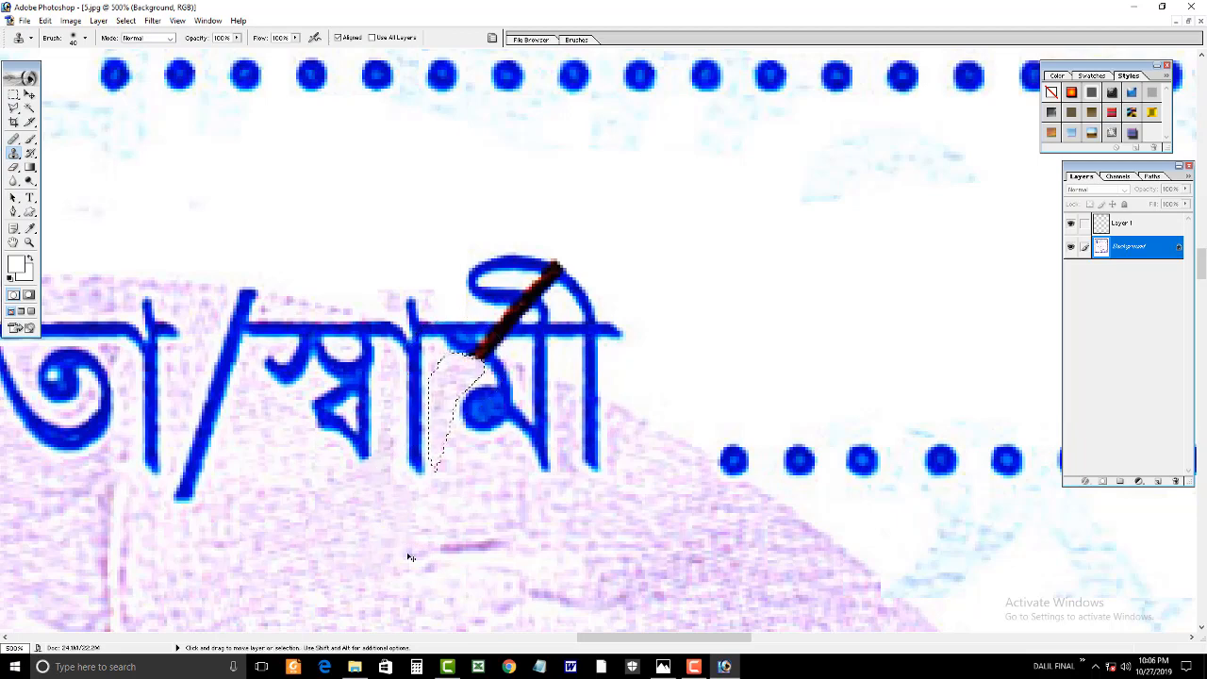
key(ctrl+d)
Copy a rectangular piece of the blue headline over the pen stroke where it crosses মী's headline, and deselect.
ctrl+click(522, 295)
ctrl+click(579, 333)
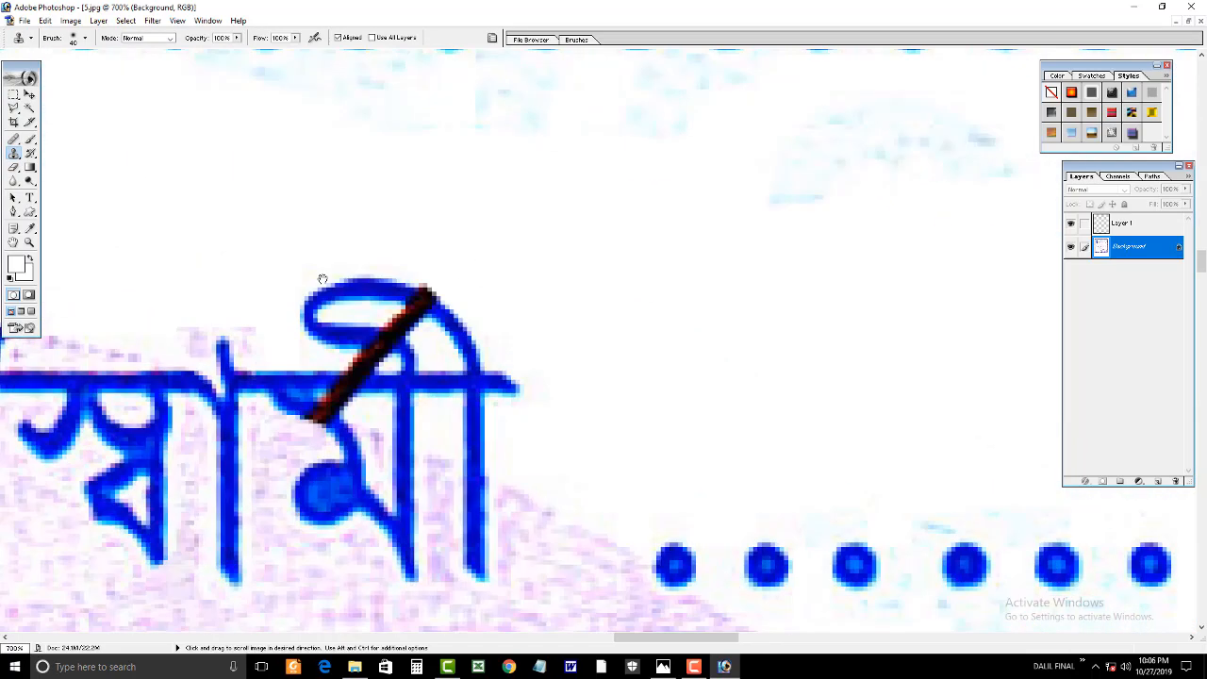
key(ctrl+minus)
ctrl+click(426, 349)
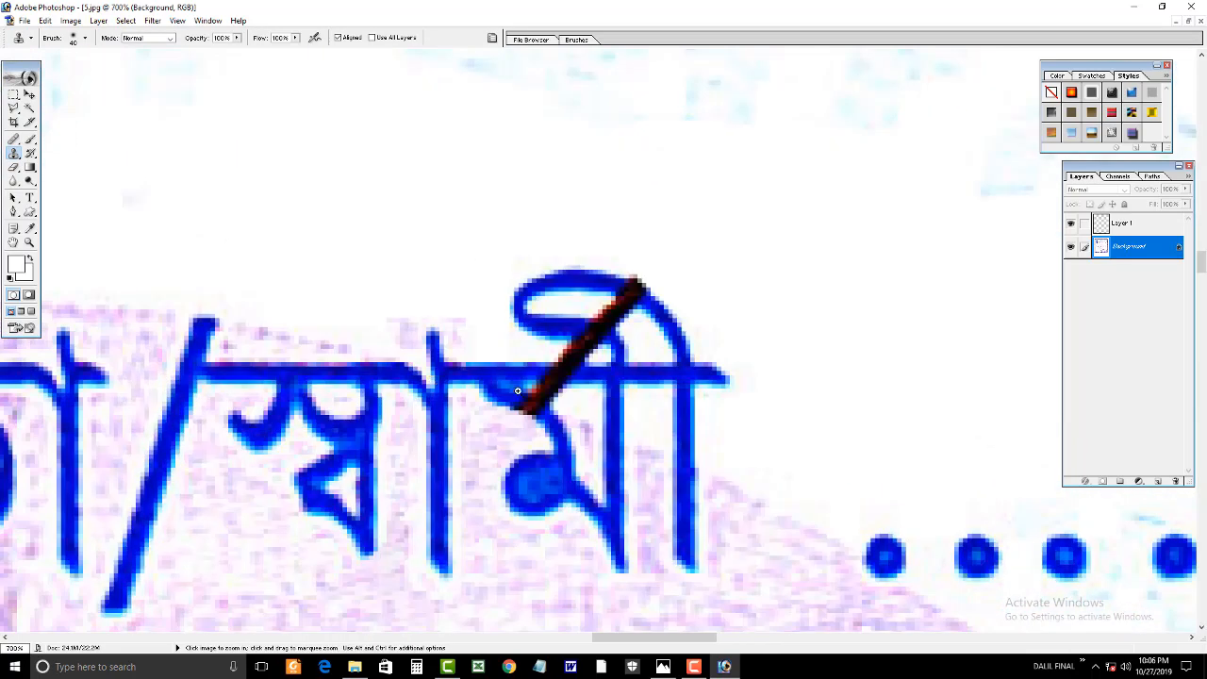
key(ctrl+plus)
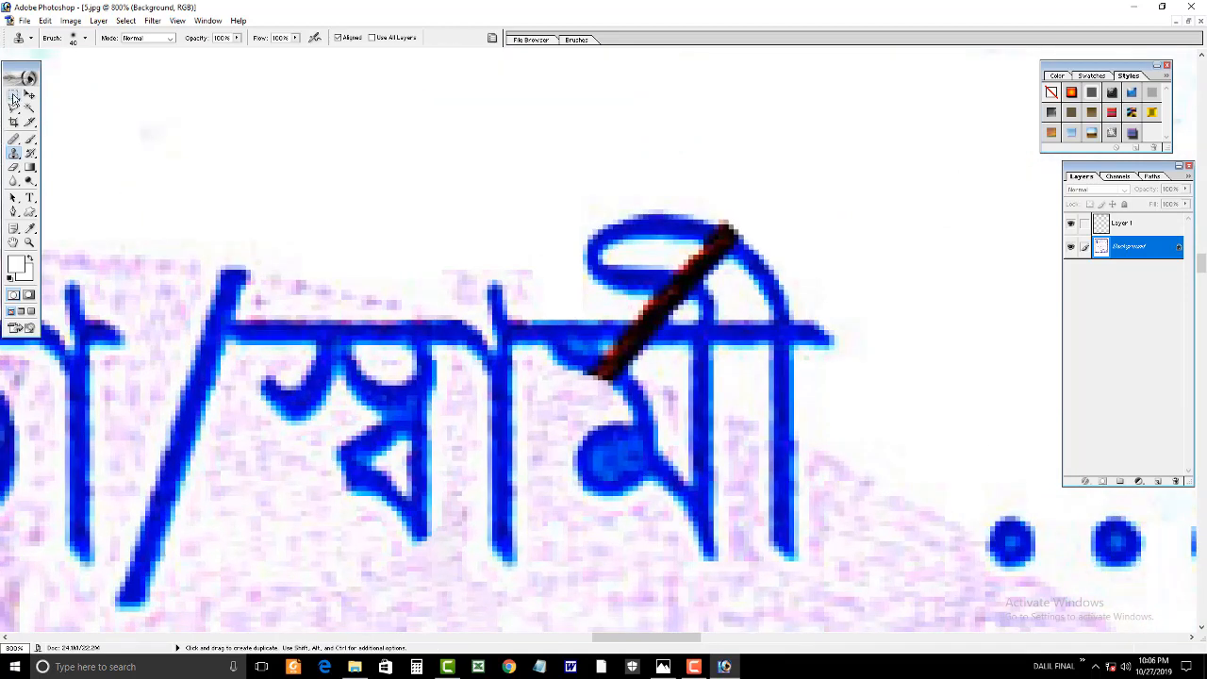
click(14, 94)
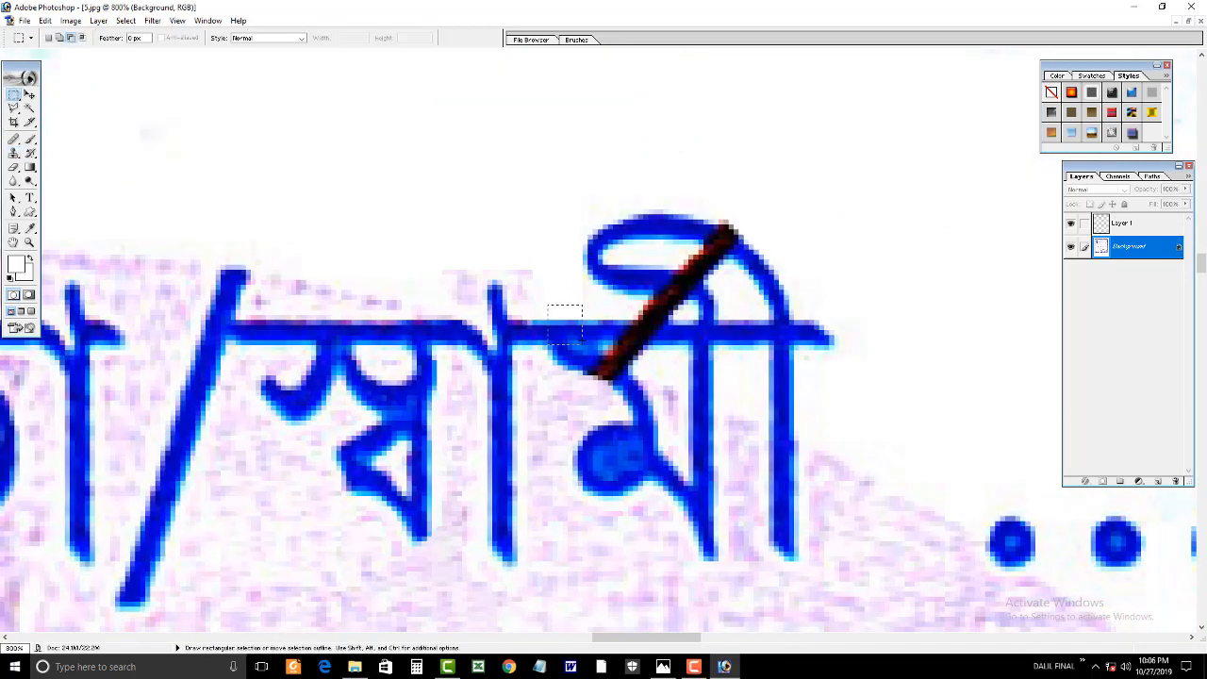
drag(583, 343, 657, 331)
key(v)
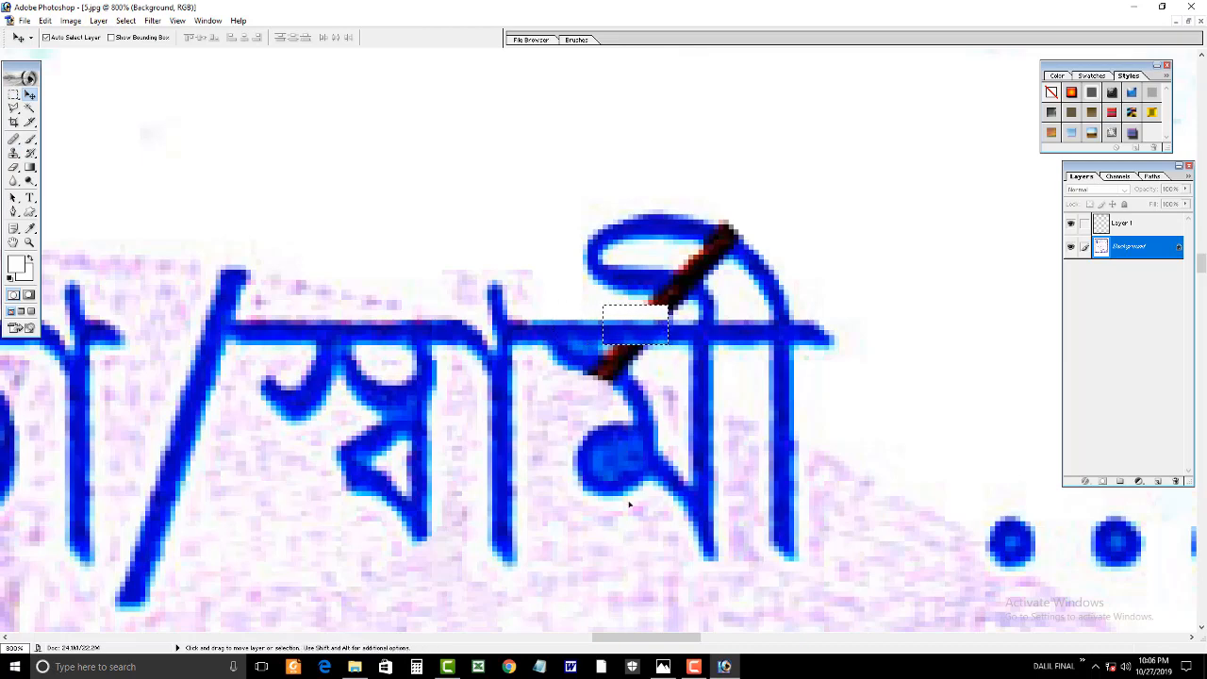
key(ctrl+d)
Outline the pen remnant just above মী's headline with a polygonal selection, fill it with white, and deselect.
ctrl+click(684, 263)
drag(703, 278, 627, 160)
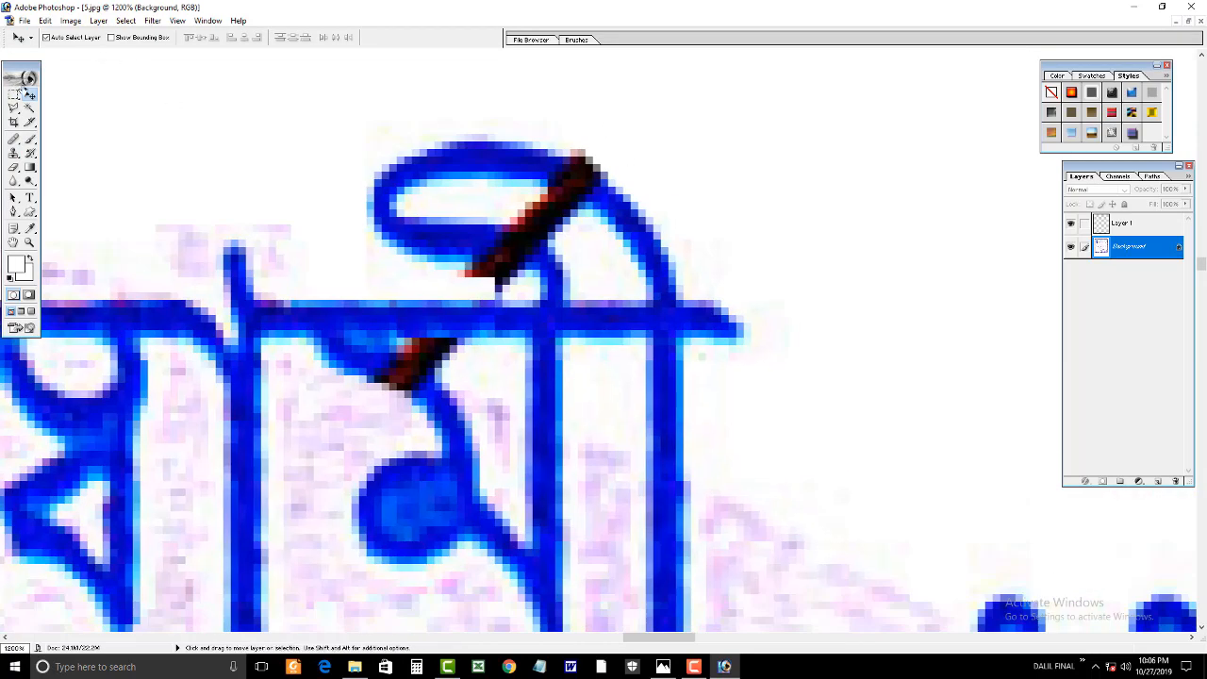
click(13, 107)
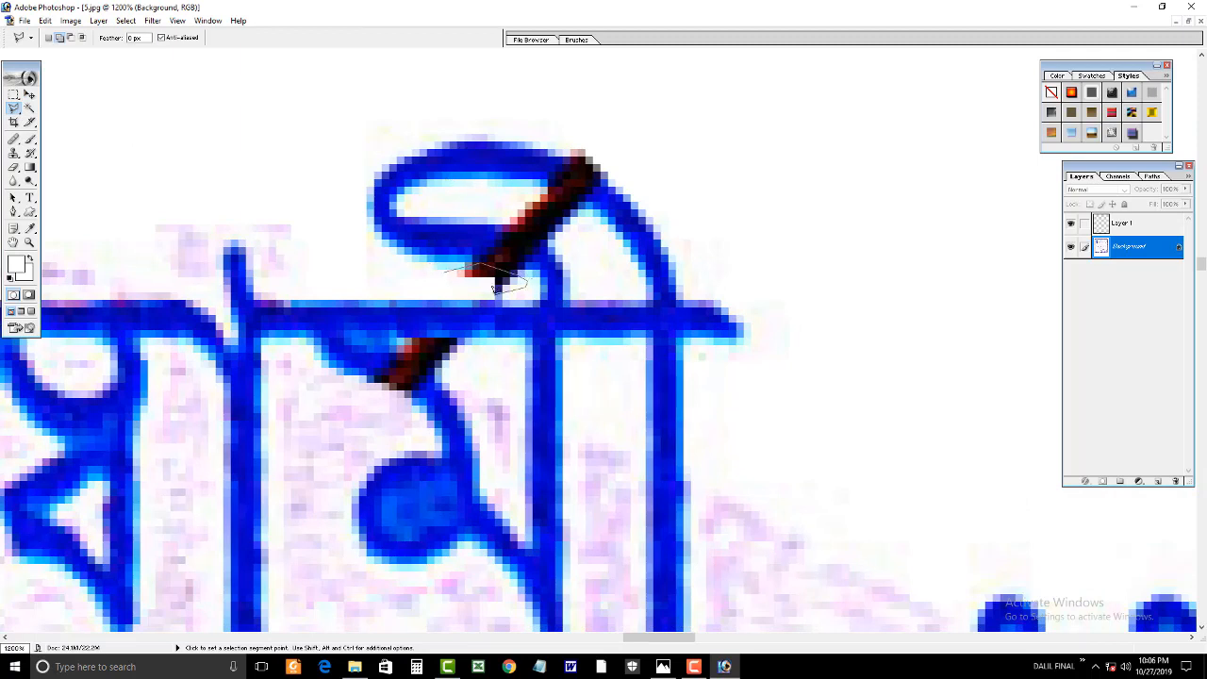
click(506, 293)
double_click(452, 282)
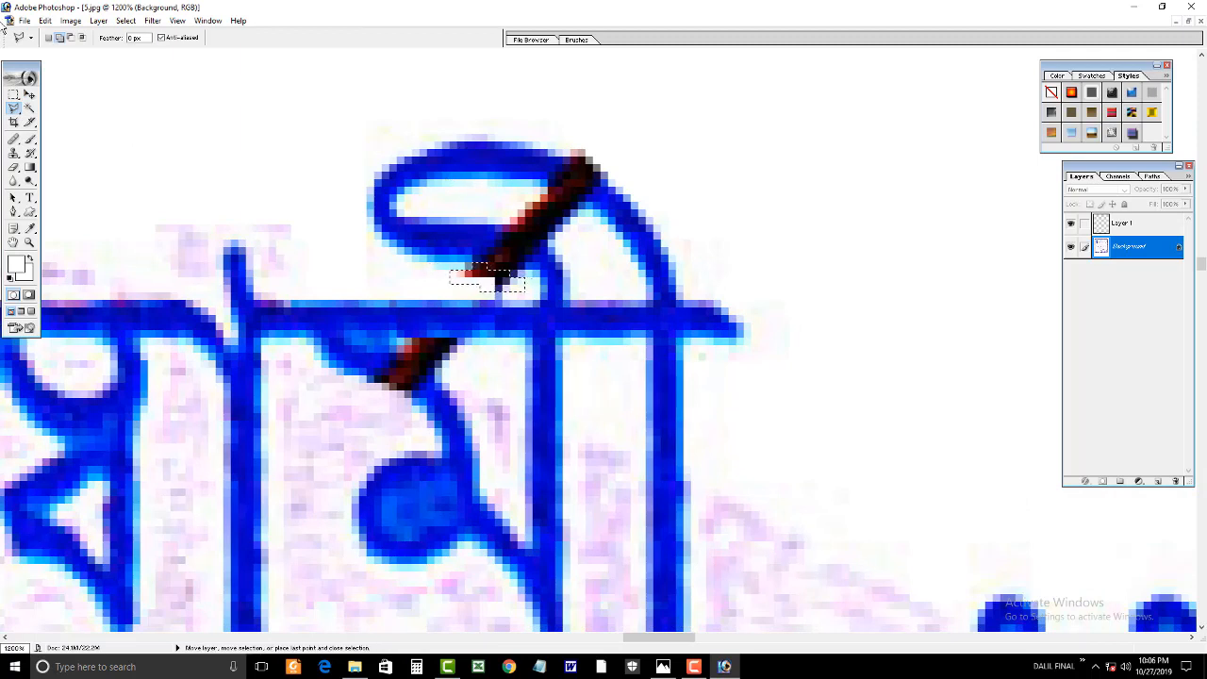
key(ctrl+Delete)
key(ctrl+d)
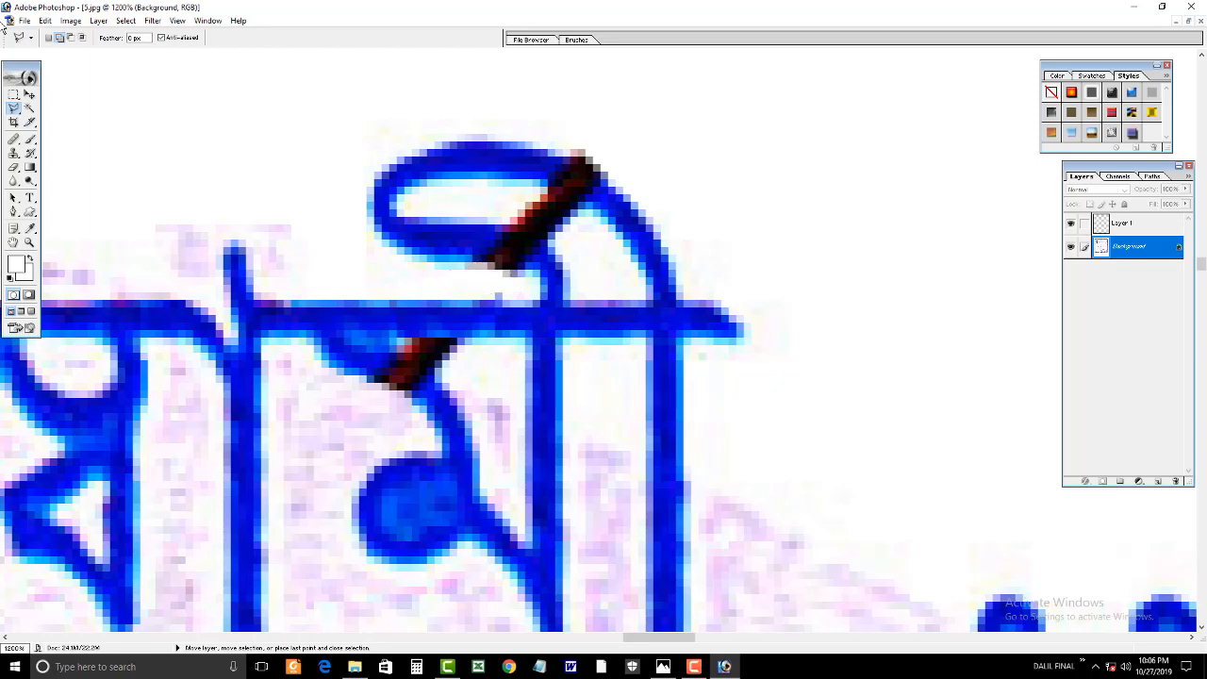
Select the pen stroke segment between the upper and lower strokes of মী's loop, fill it with white, and deselect.
click(490, 203)
click(589, 269)
click(602, 222)
double_click(528, 184)
key(ctrl+Delete)
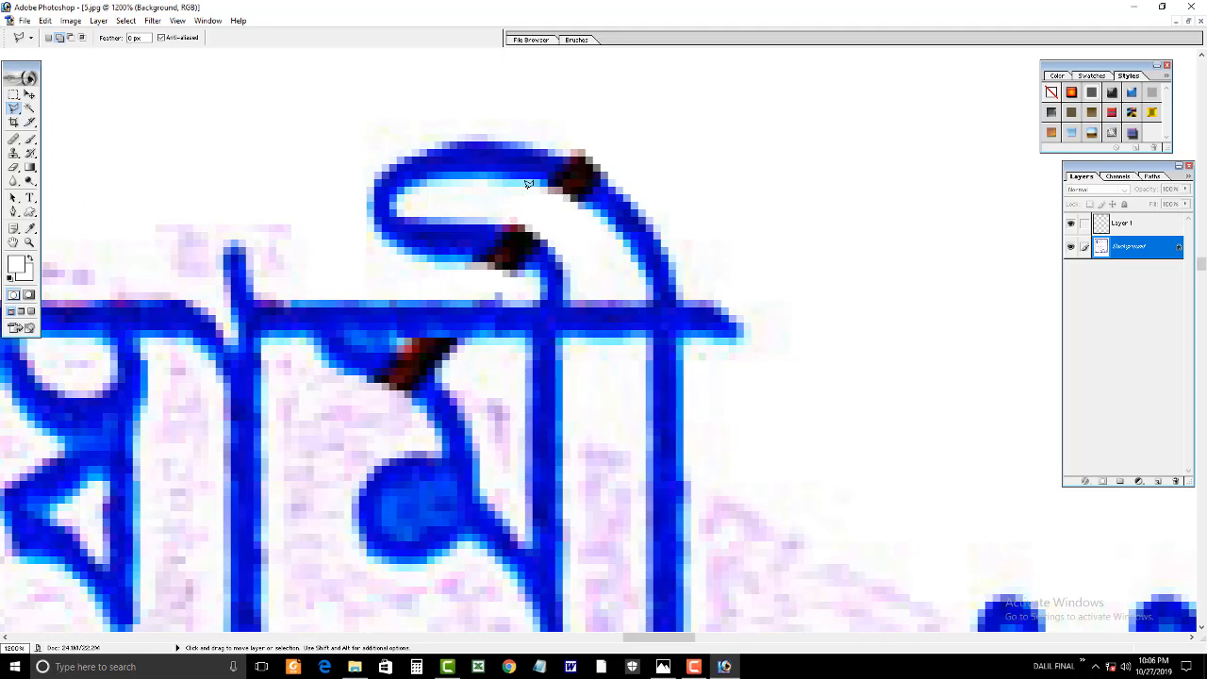
key(ctrl+d)
Make a polygonal selection of a clean piece of the loop's upper stroke and copy it over the adjacent pen mark.
click(499, 132)
click(507, 204)
click(537, 185)
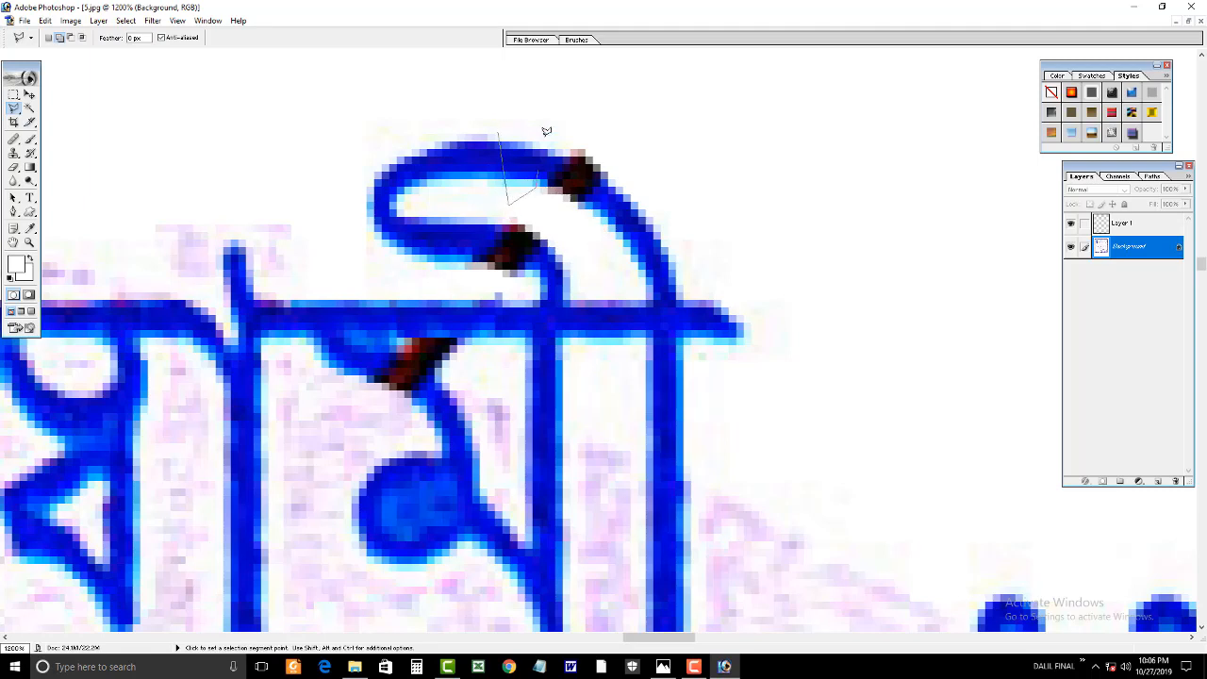
click(545, 127)
double_click(518, 107)
key(v)
drag(524, 168, 570, 183)
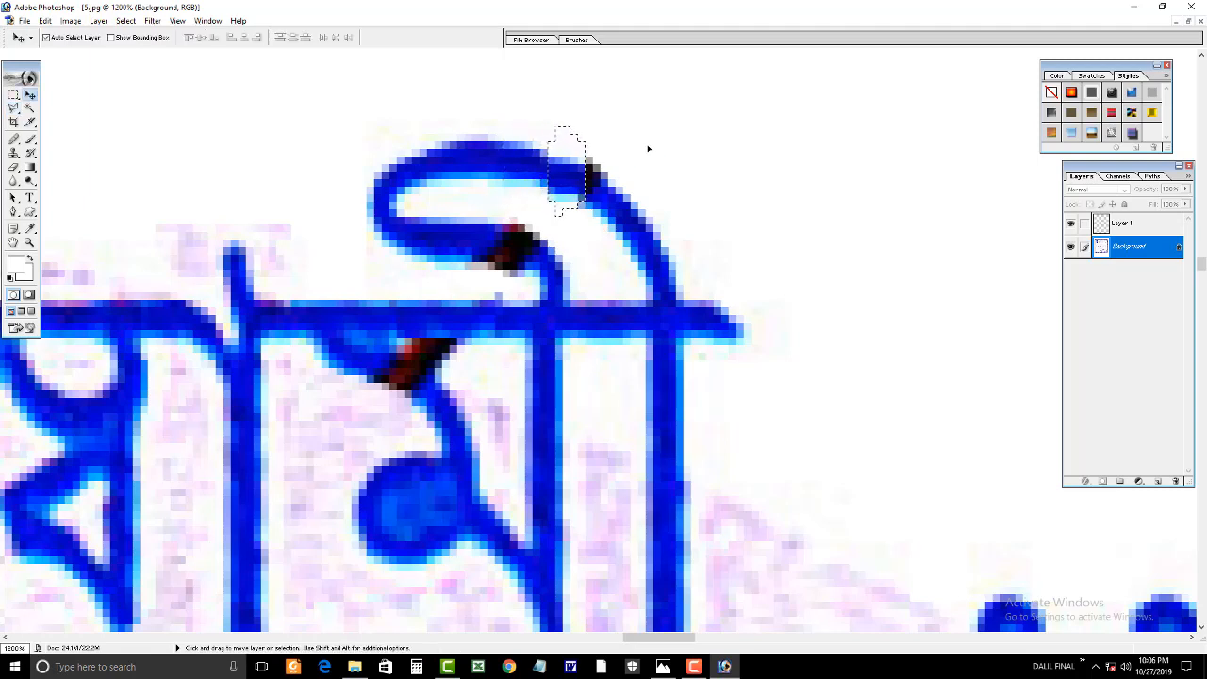
Rotate the copied upper-stroke piece to follow the loop's curve, shift it over the remaining pen mark, and deselect.
key(ctrl+t)
drag(681, 155, 696, 204)
key(Return)
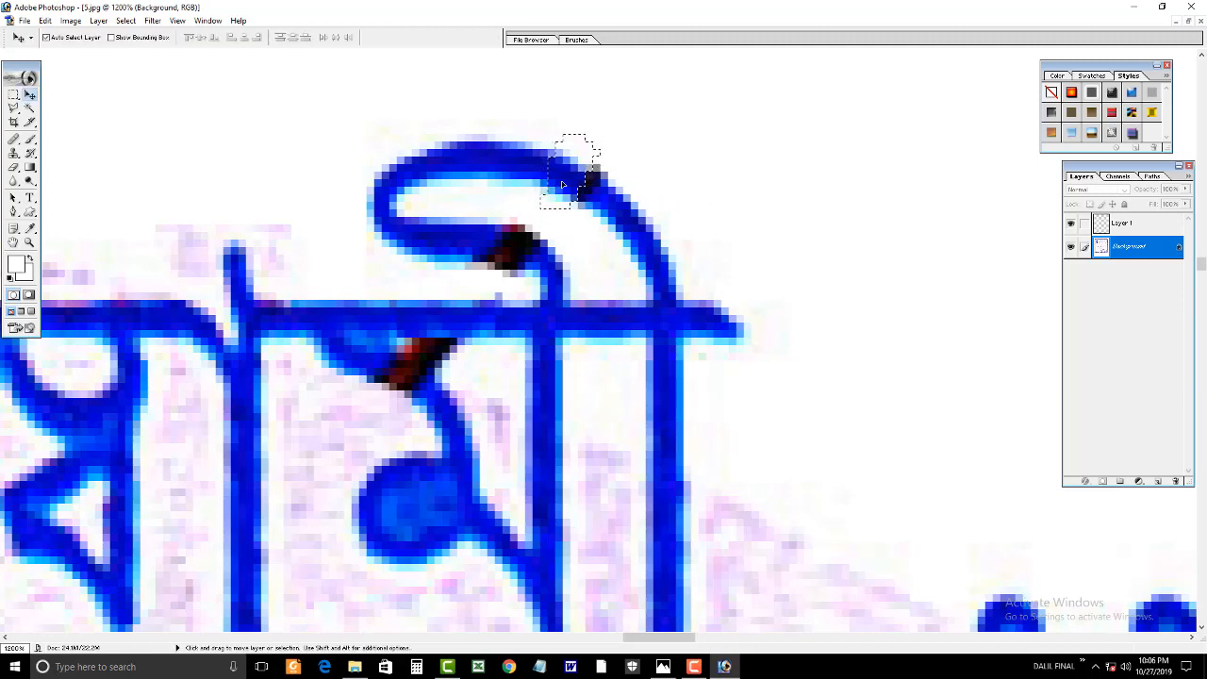
drag(564, 180, 579, 191)
key(ctrl+d)
Copy a rectangular piece of the loop's lower stroke over its pen mark and rotate it to follow the curve.
drag(510, 214, 548, 160)
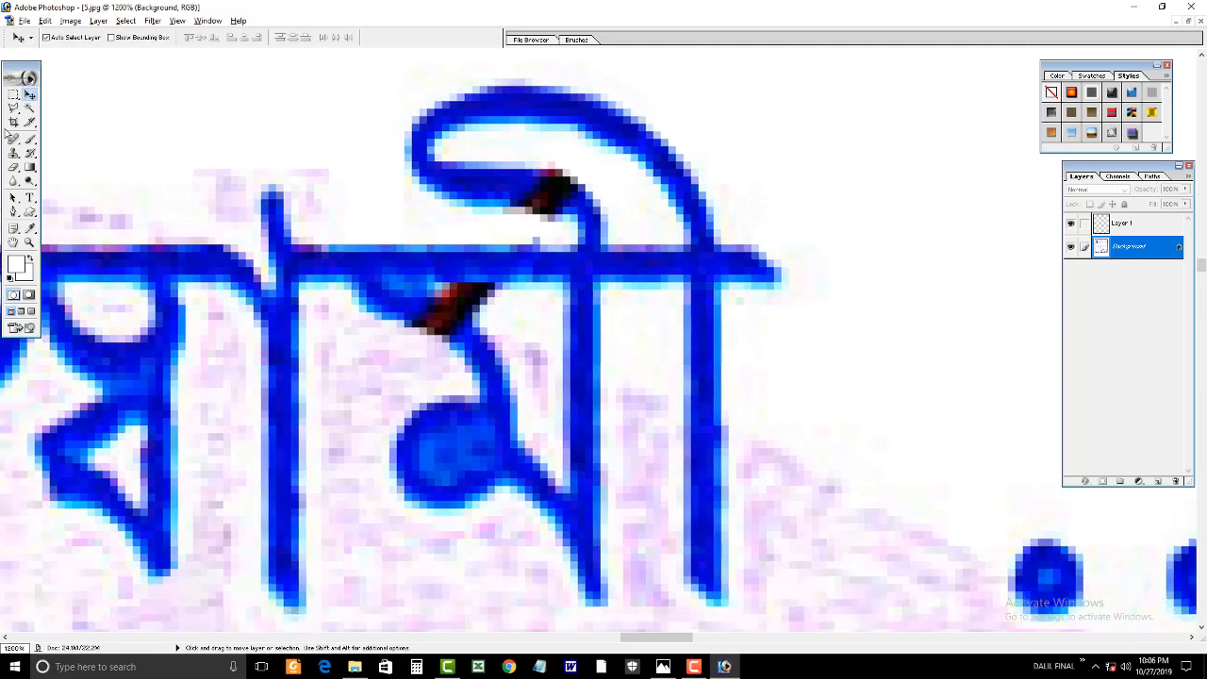
click(13, 94)
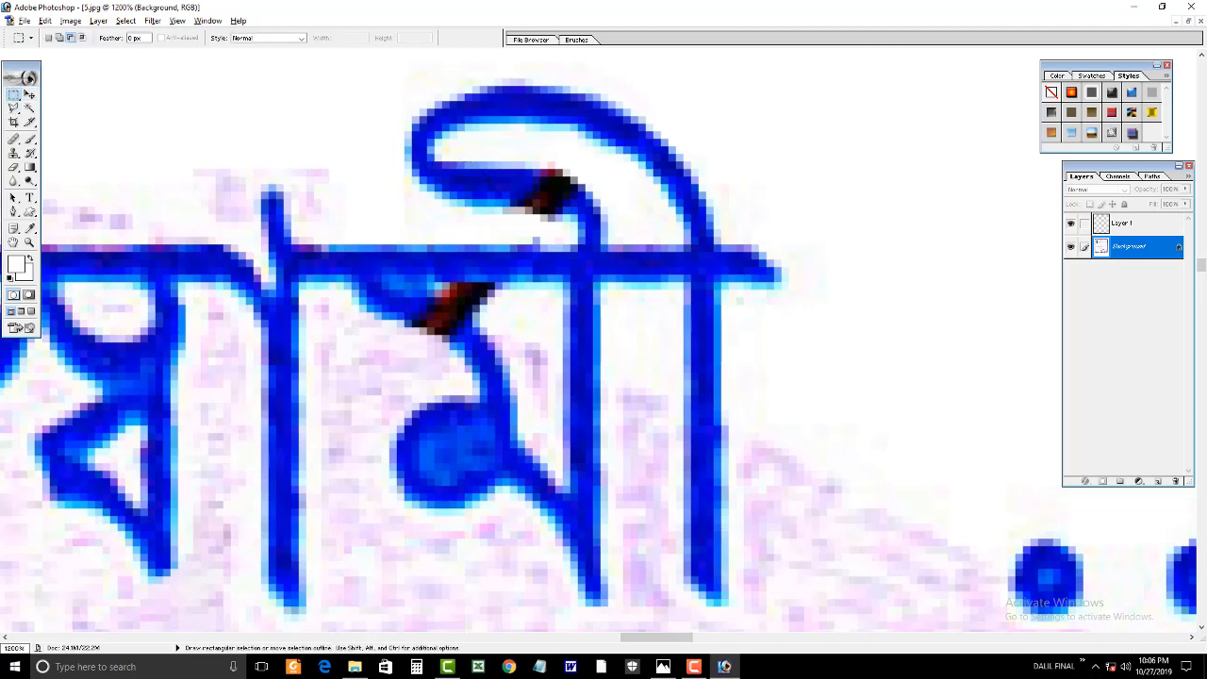
drag(506, 202, 539, 202)
key(v)
key(ctrl+t)
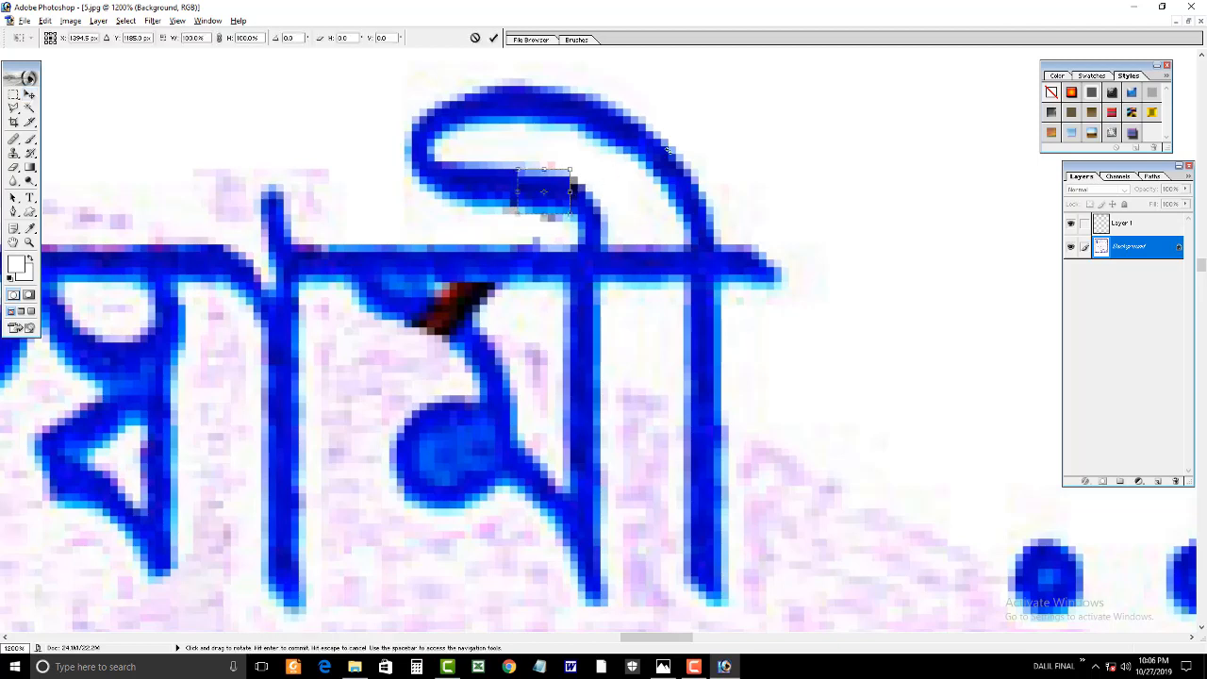
drag(664, 132, 670, 151)
key(Return)
drag(553, 191, 553, 177)
key(ctrl+t)
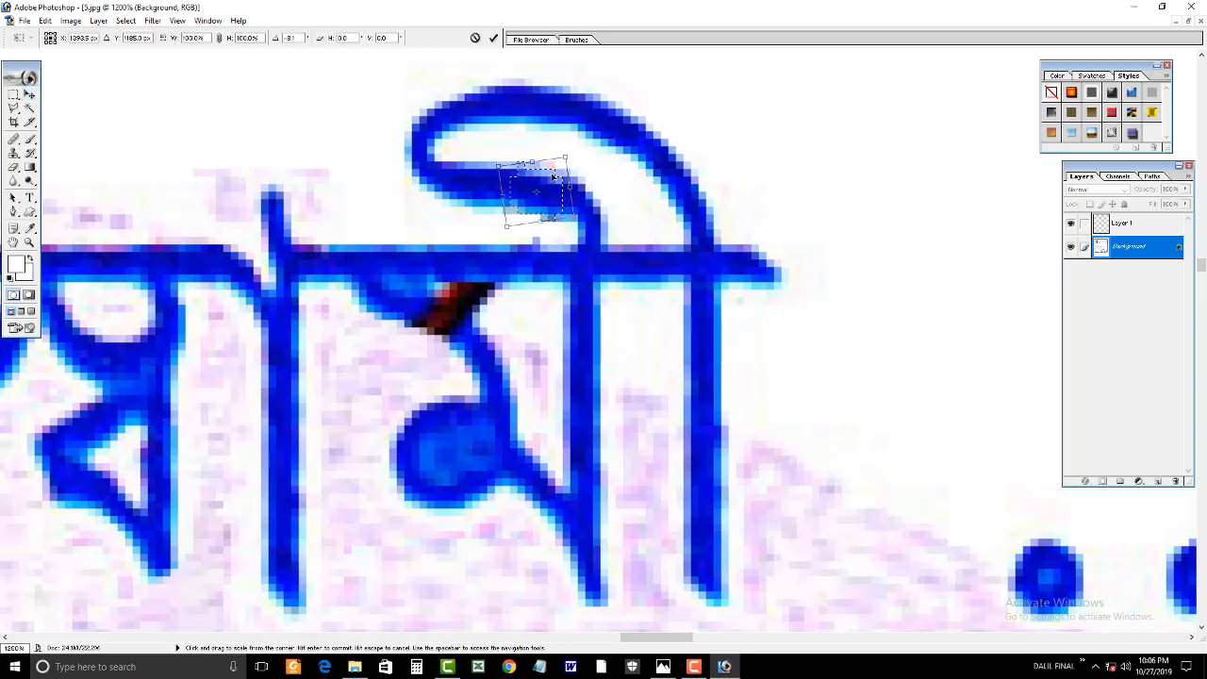
key(Return)
Make a polygonal selection around the pen remnant just below মী's headline, clear it to white, and deselect.
key(ctrl+minus)
key(ctrl+minus)
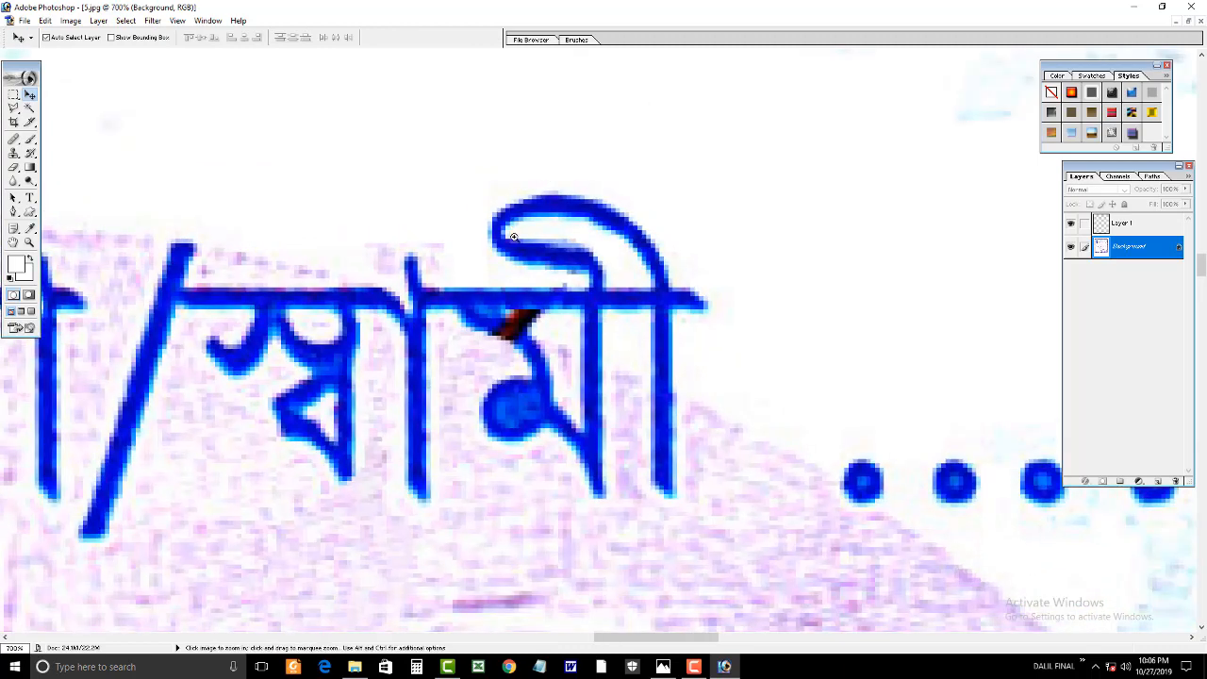
ctrl+click(514, 237)
drag(525, 242, 267, 84)
ctrl+click(482, 162)
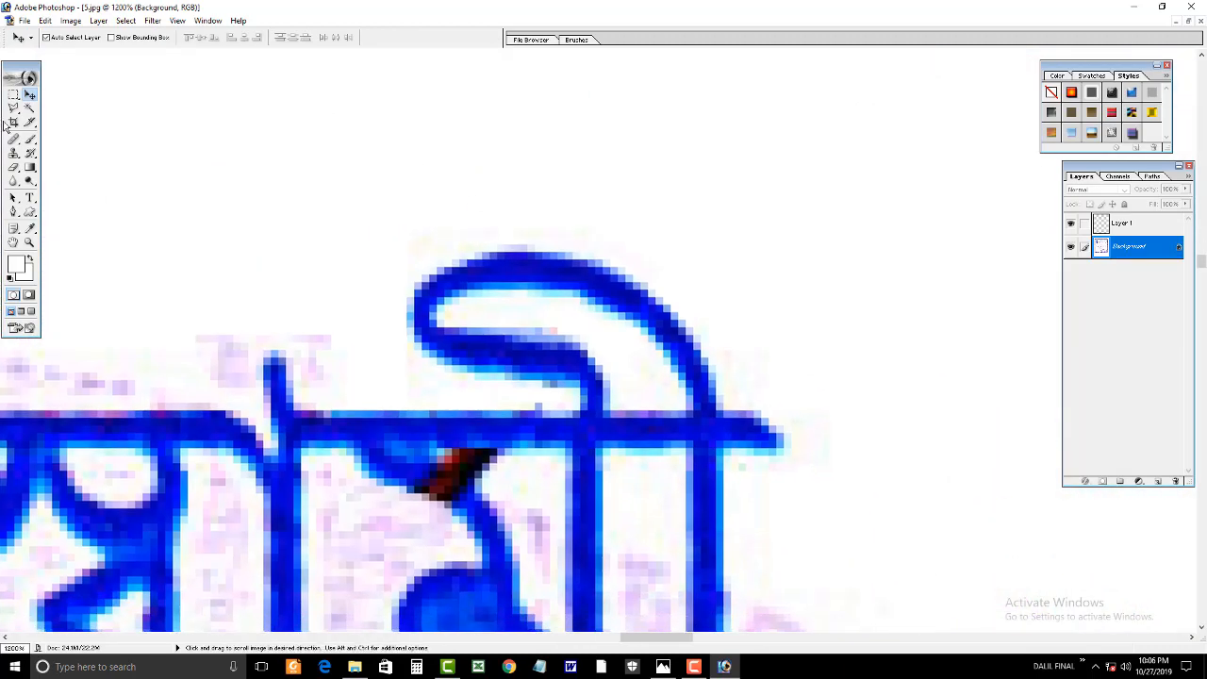
click(14, 96)
ctrl+click(432, 276)
drag(647, 521, 454, 221)
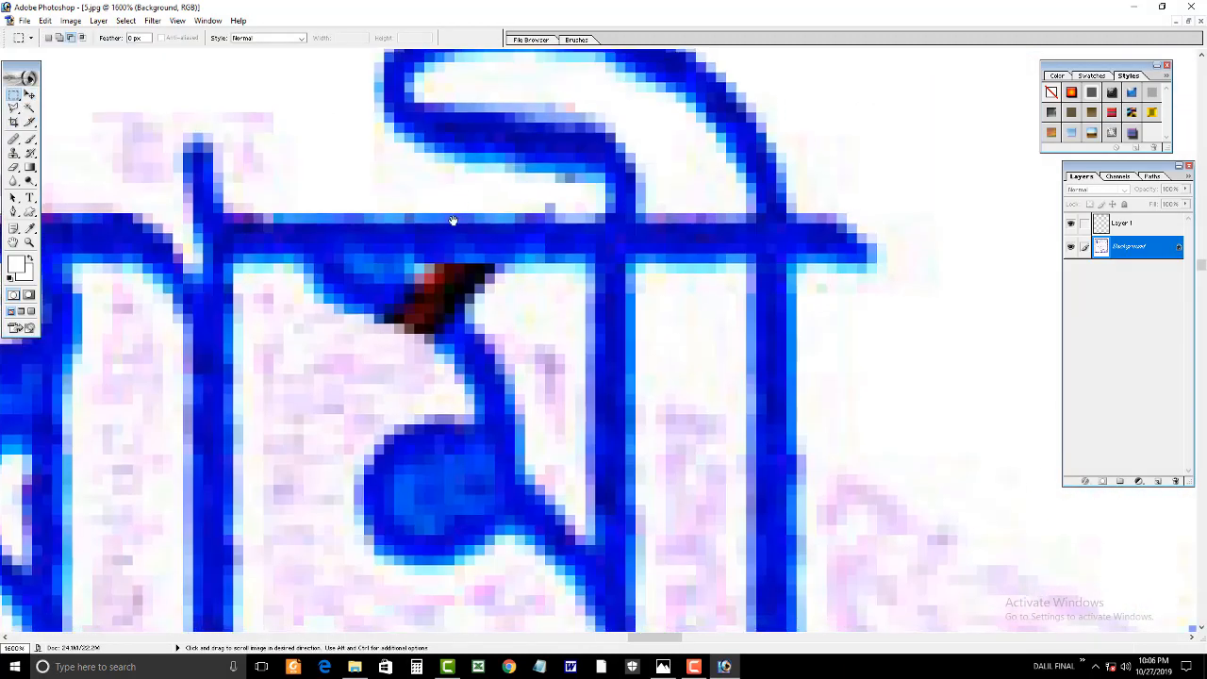
click(14, 108)
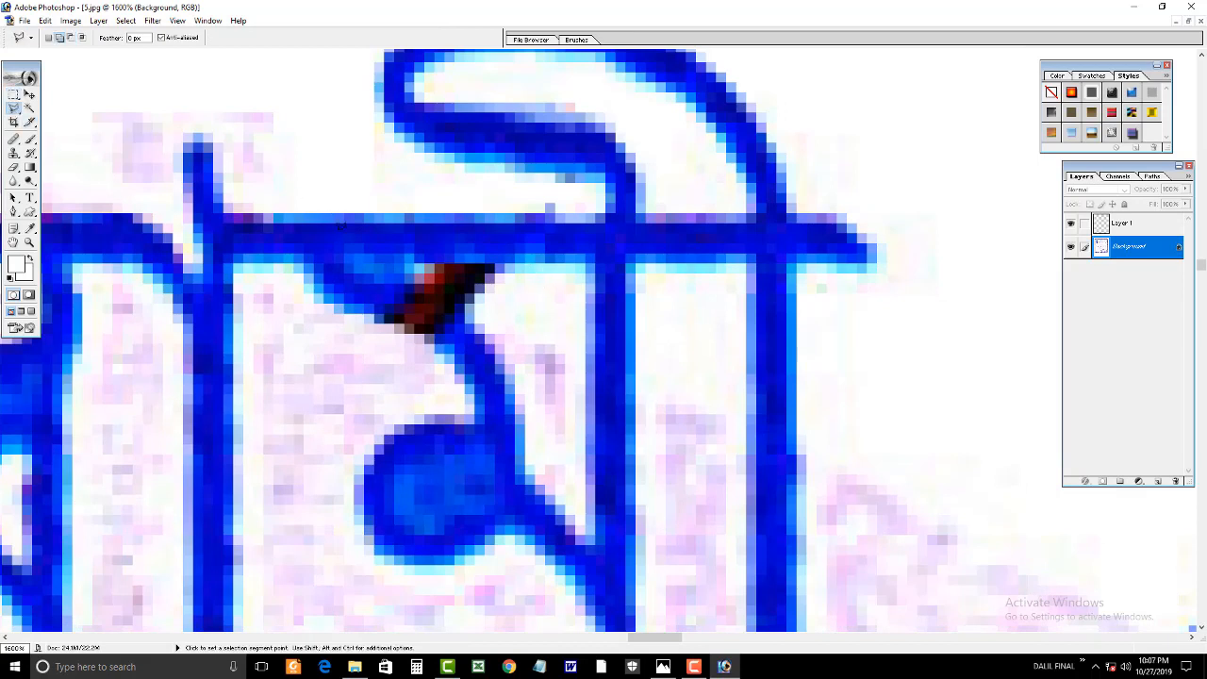
click(504, 338)
click(415, 262)
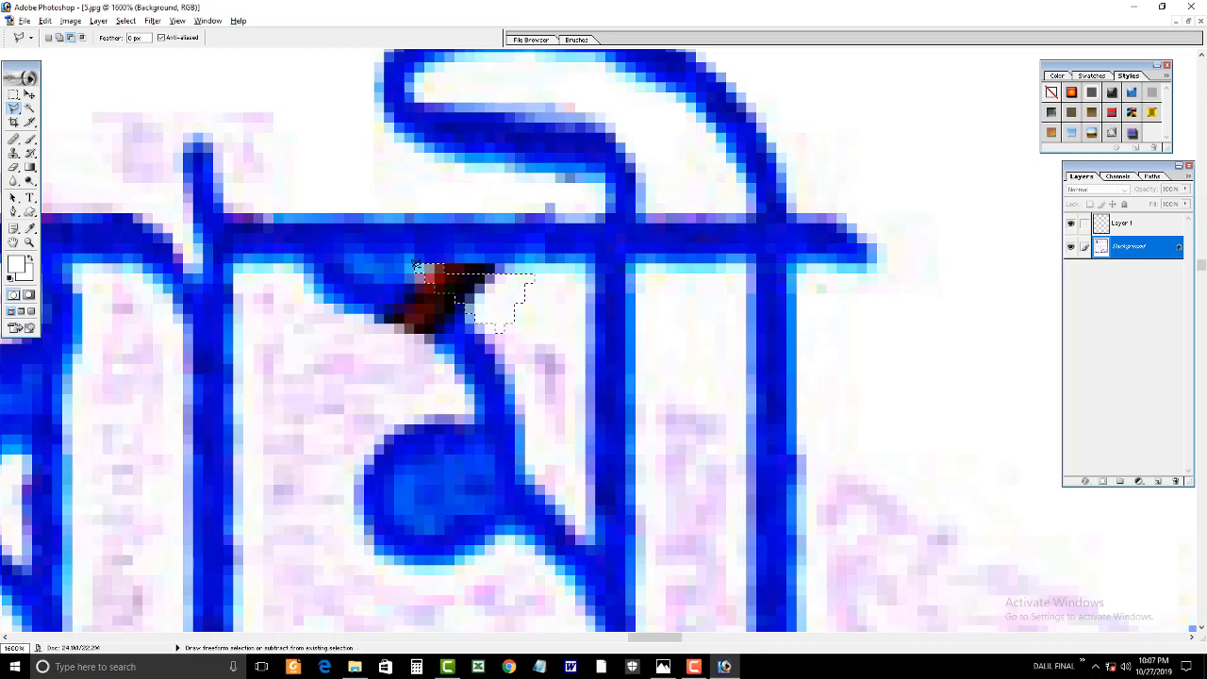
key(Delete)
key(ctrl+d)
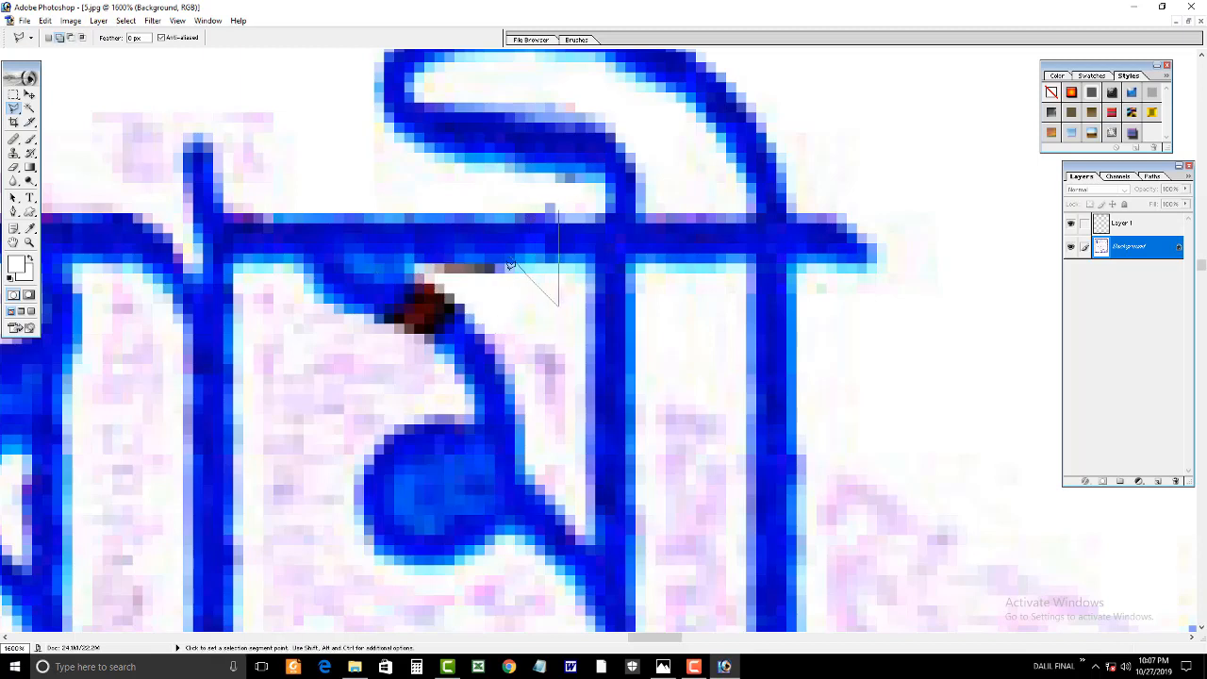
Select a clean piece of মী's headline, copy it over the remaining grey pen traces along the headline's lower edge, and deselect.
click(555, 198)
key(v)
drag(536, 248, 461, 247)
key(ctrl+d)
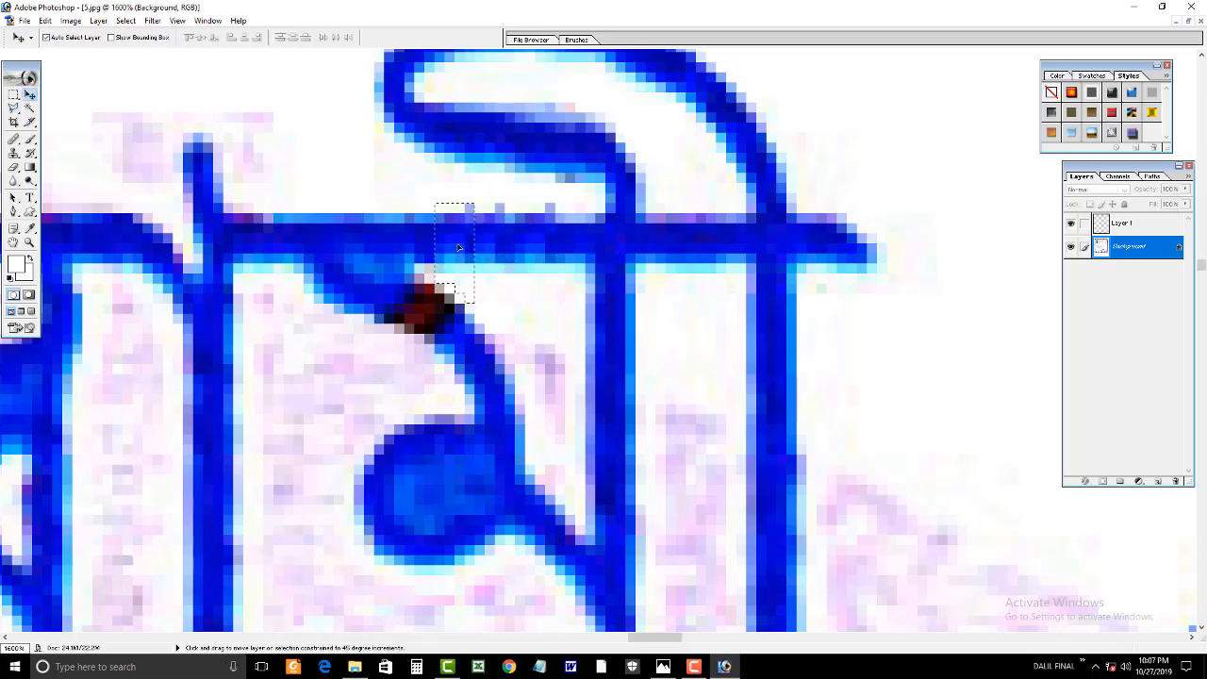
Select a clean piece of ম's curved stroke and copy it over the last dark pen mark on the letter.
click(14, 110)
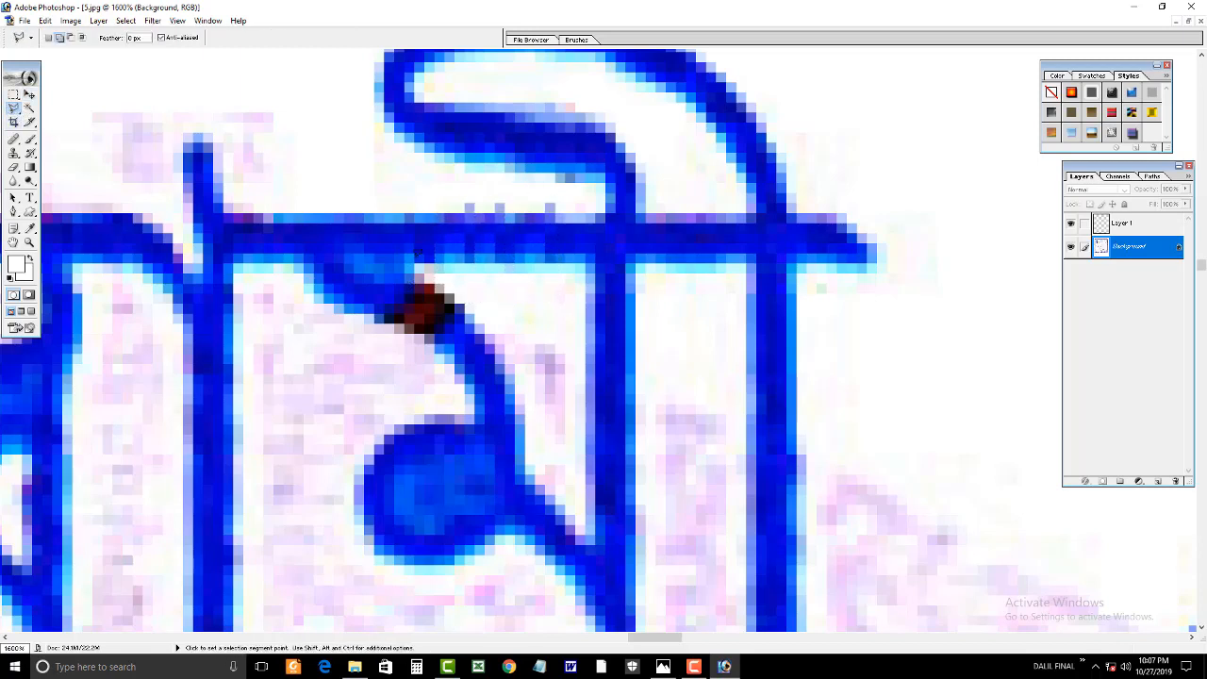
key(ctrl+minus)
key(ctrl+minus)
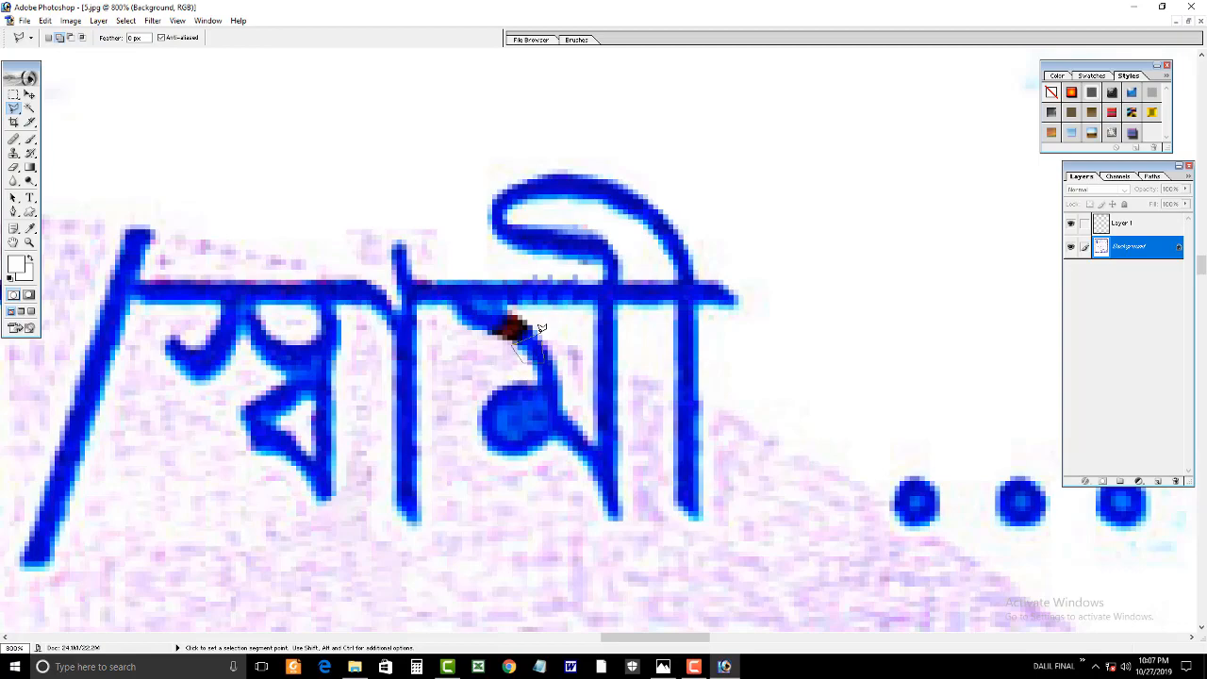
key(ctrl)
drag(512, 325, 509, 321)
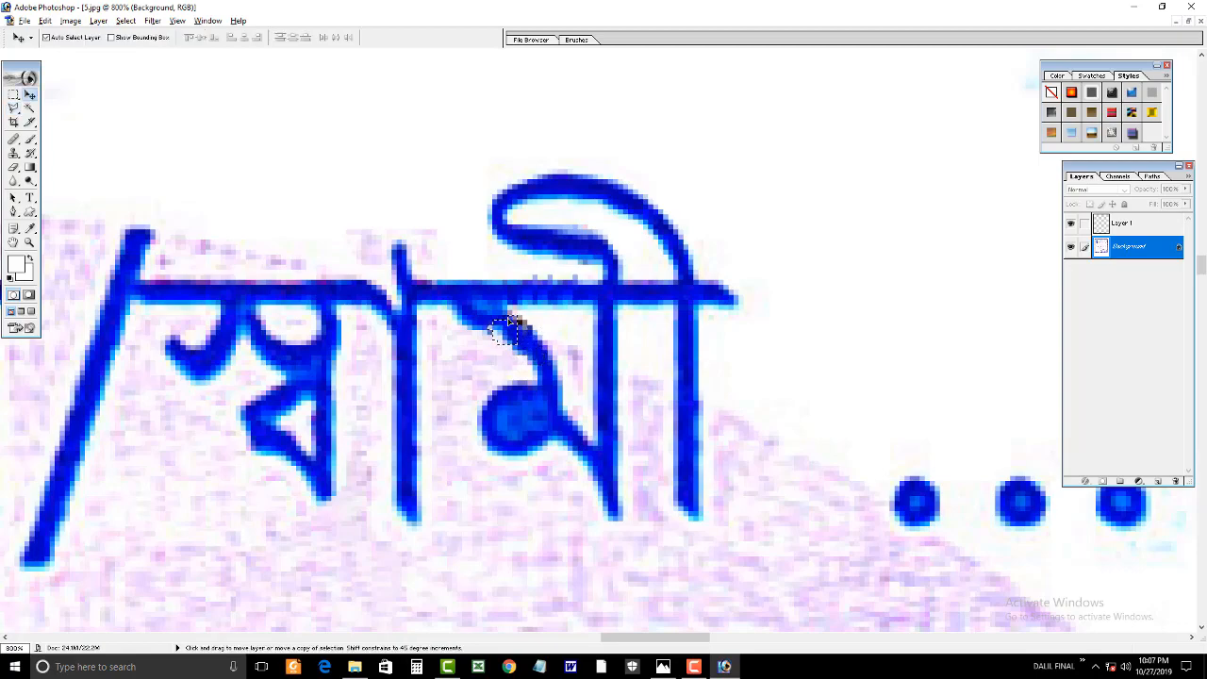
Make a polygonal selection around the serial numbers and first part of the handwritten names below ক্রমিক নং, clear it to white, and deselect.
key(ctrl+minus)
key(ctrl+minus)
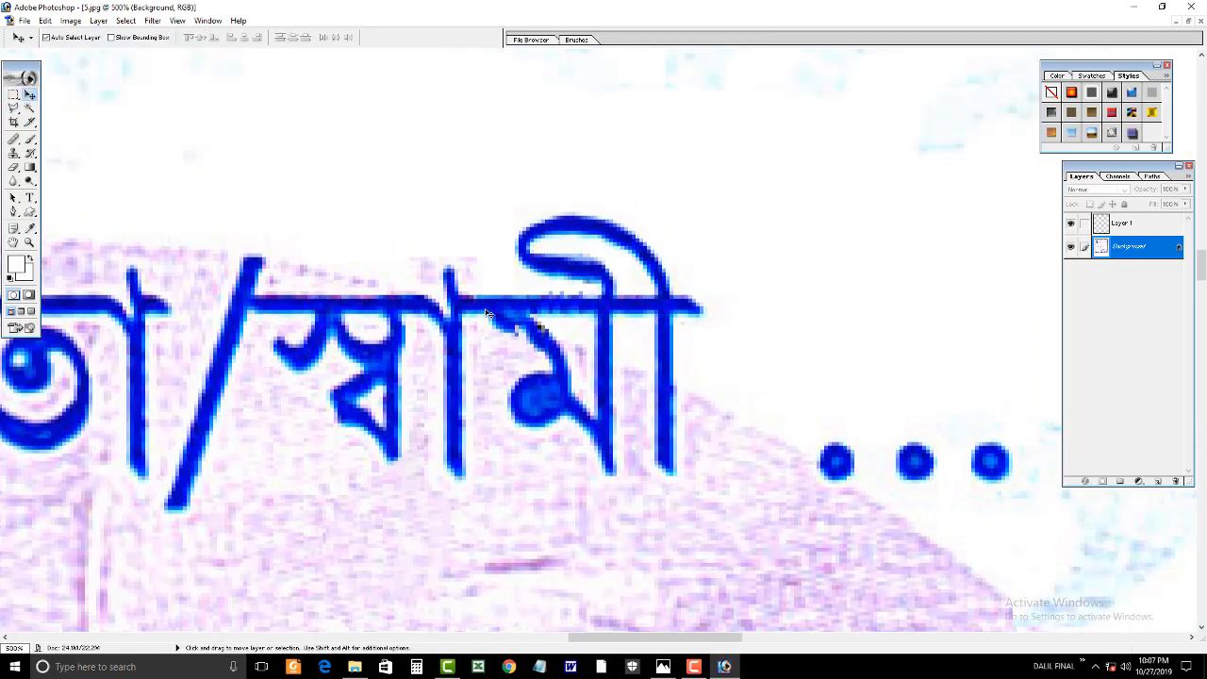
key(ctrl+minus)
key(ctrl+minus)
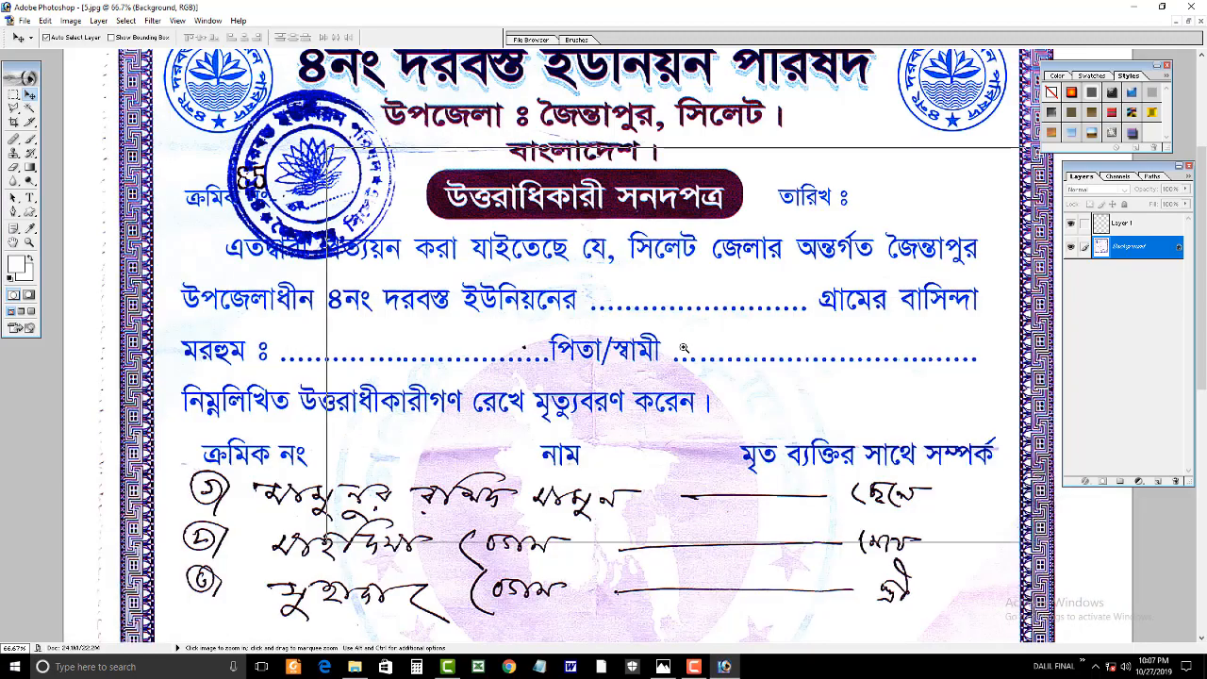
key(ctrl+plus)
key(ctrl+minus)
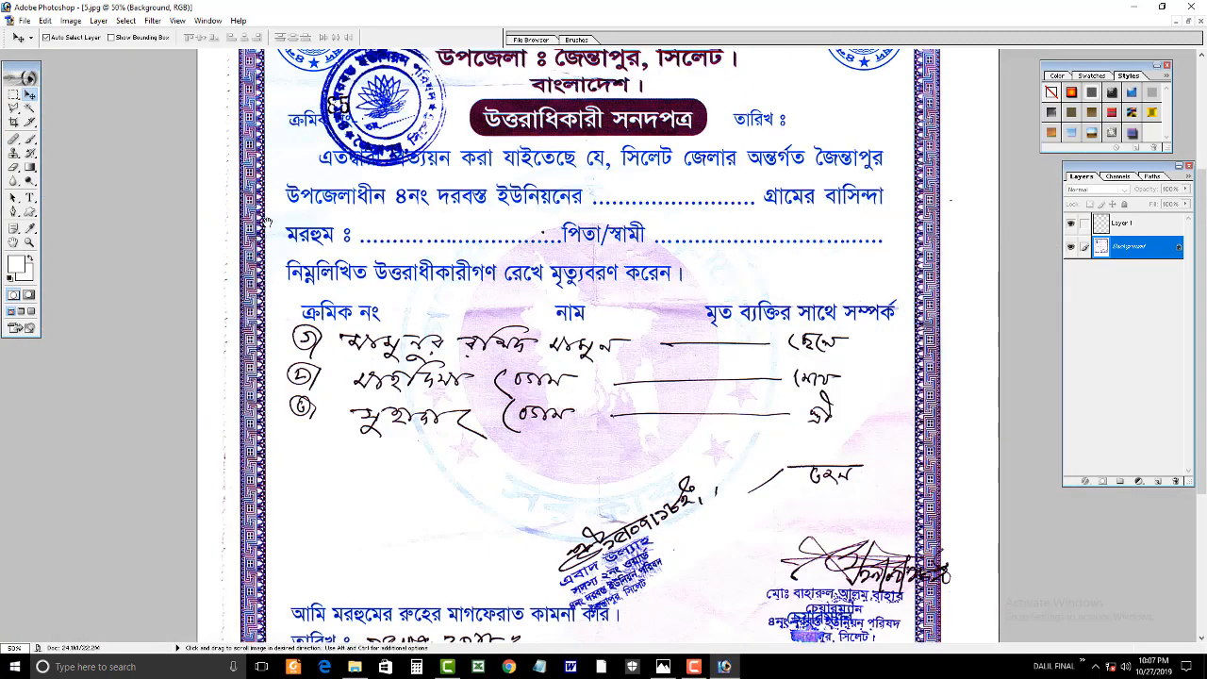
key(l)
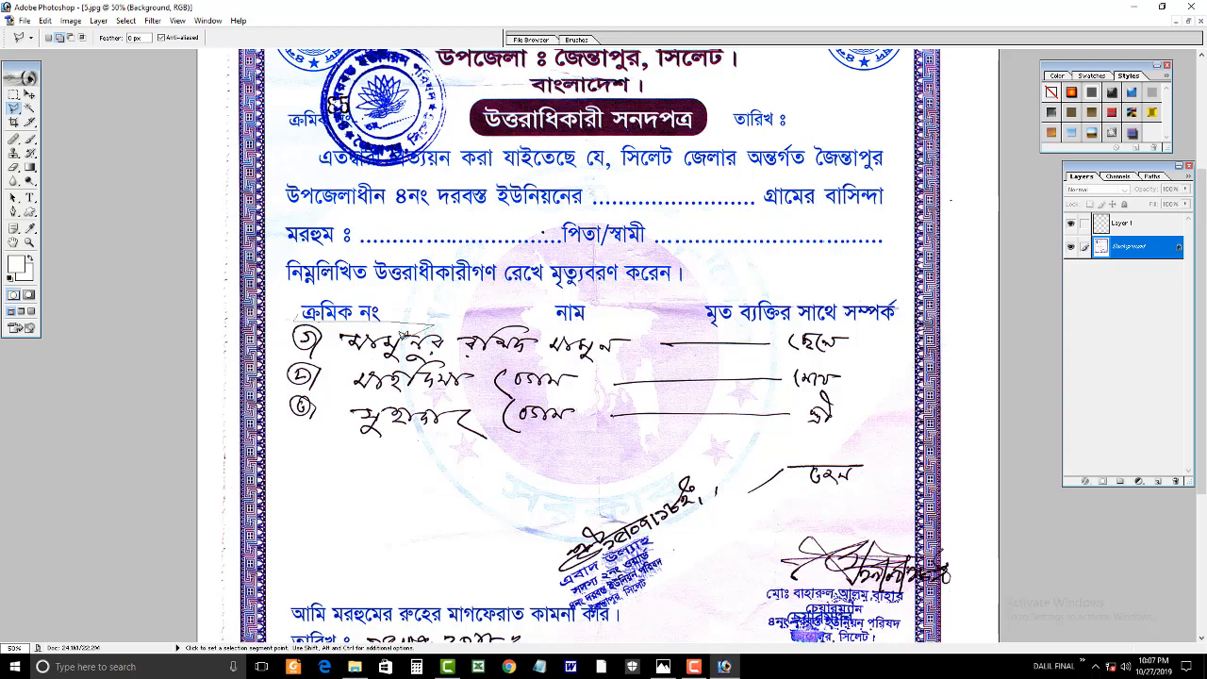
click(411, 466)
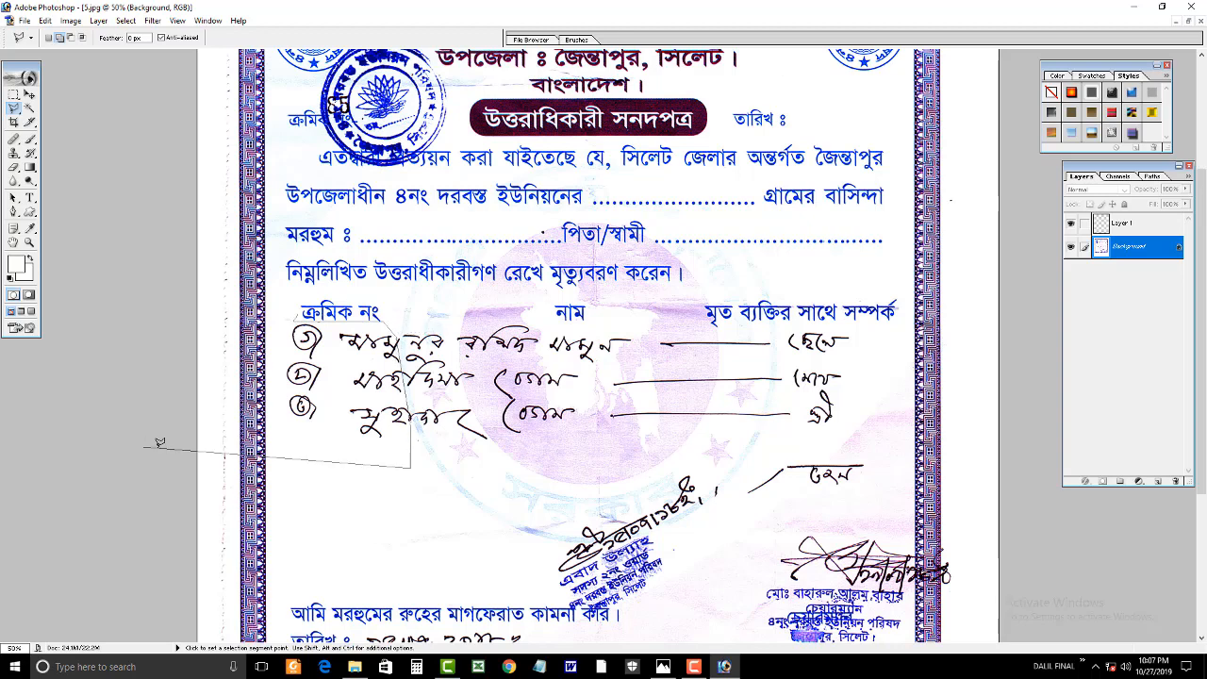
click(285, 321)
key(Delete)
key(ctrl+d)
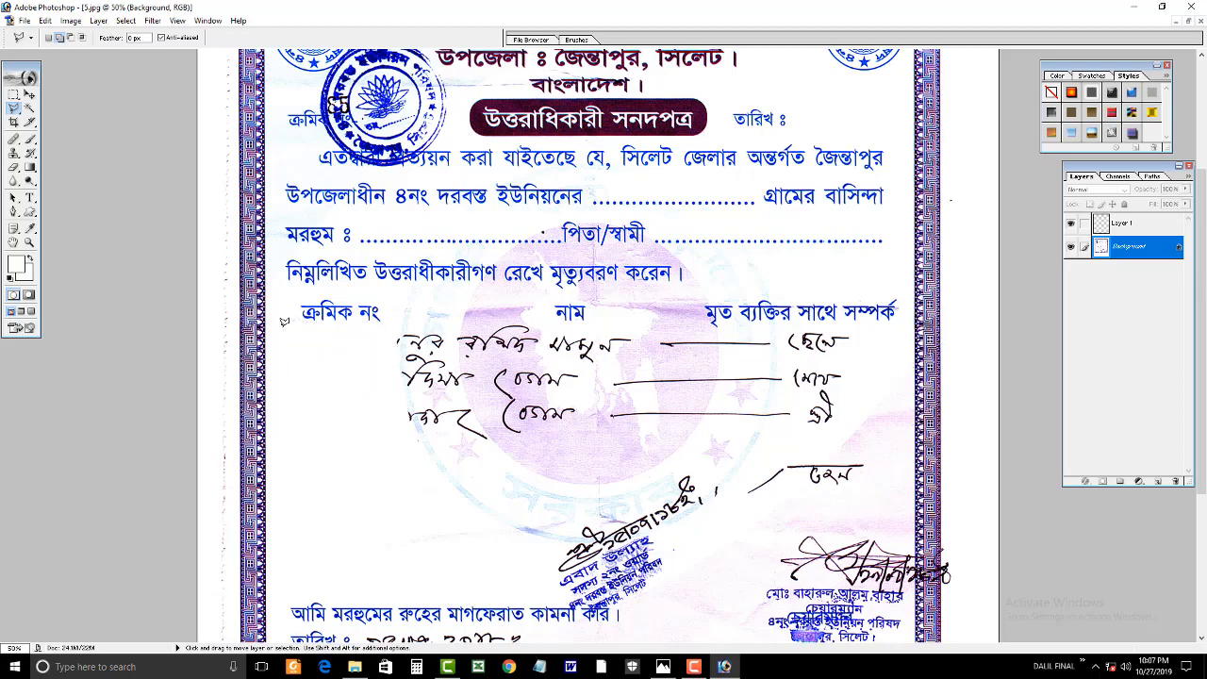
Make a polygonal selection around the remaining handwritten names, lines and relationship entries below the column headings and clear it to white.
ctrl+click(582, 392)
alt+click(564, 349)
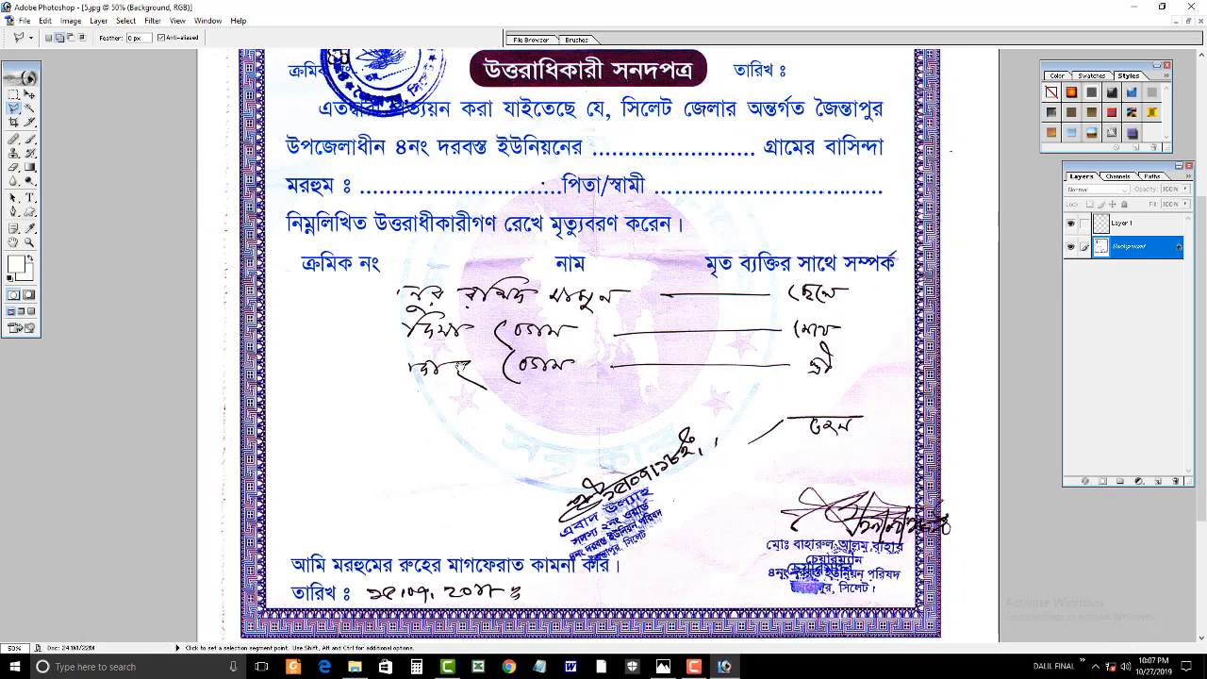
drag(497, 301, 507, 433)
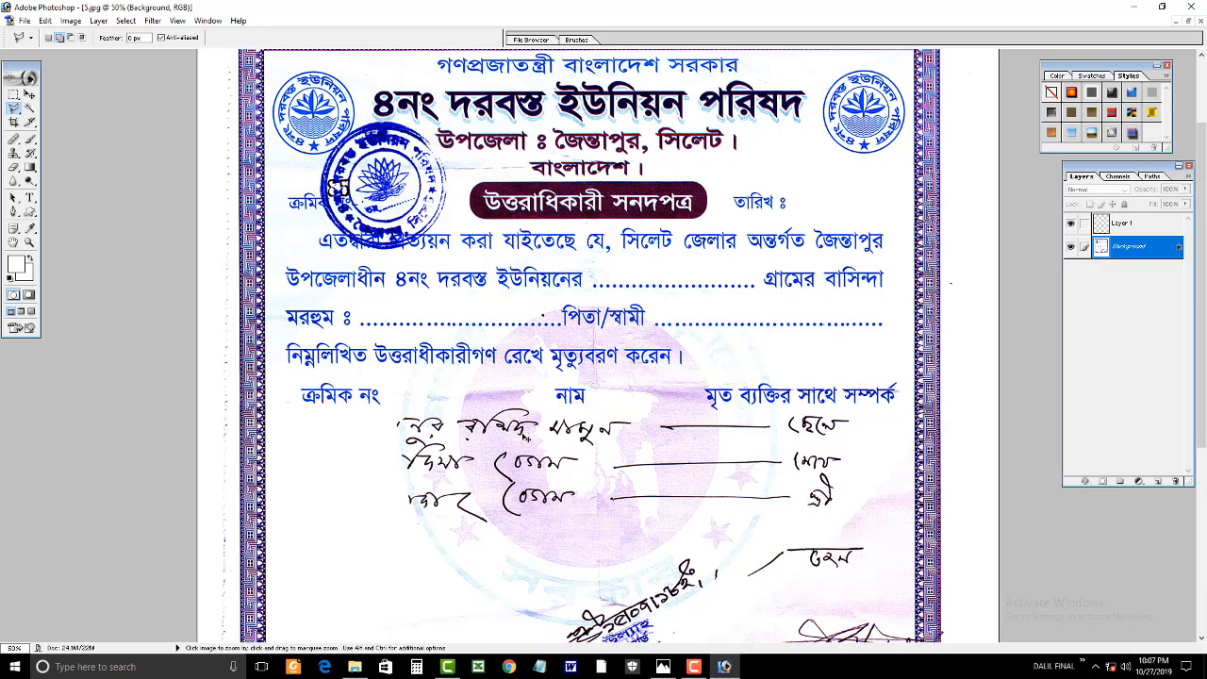
alt+click(521, 435)
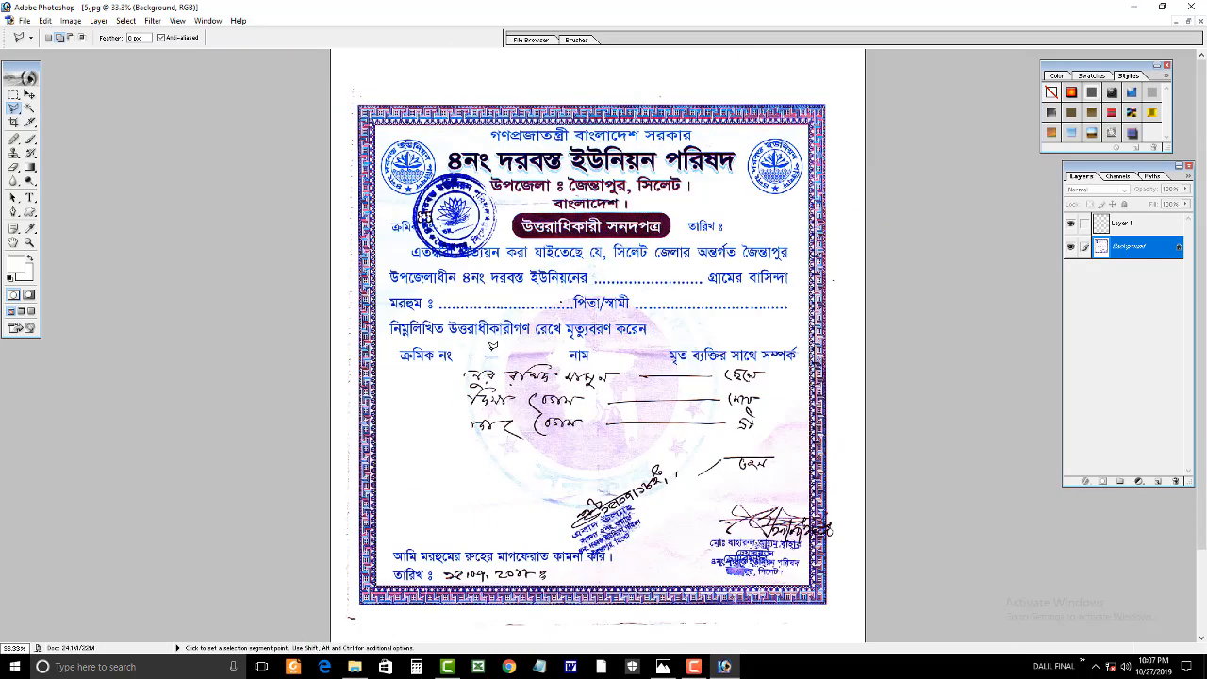
click(559, 350)
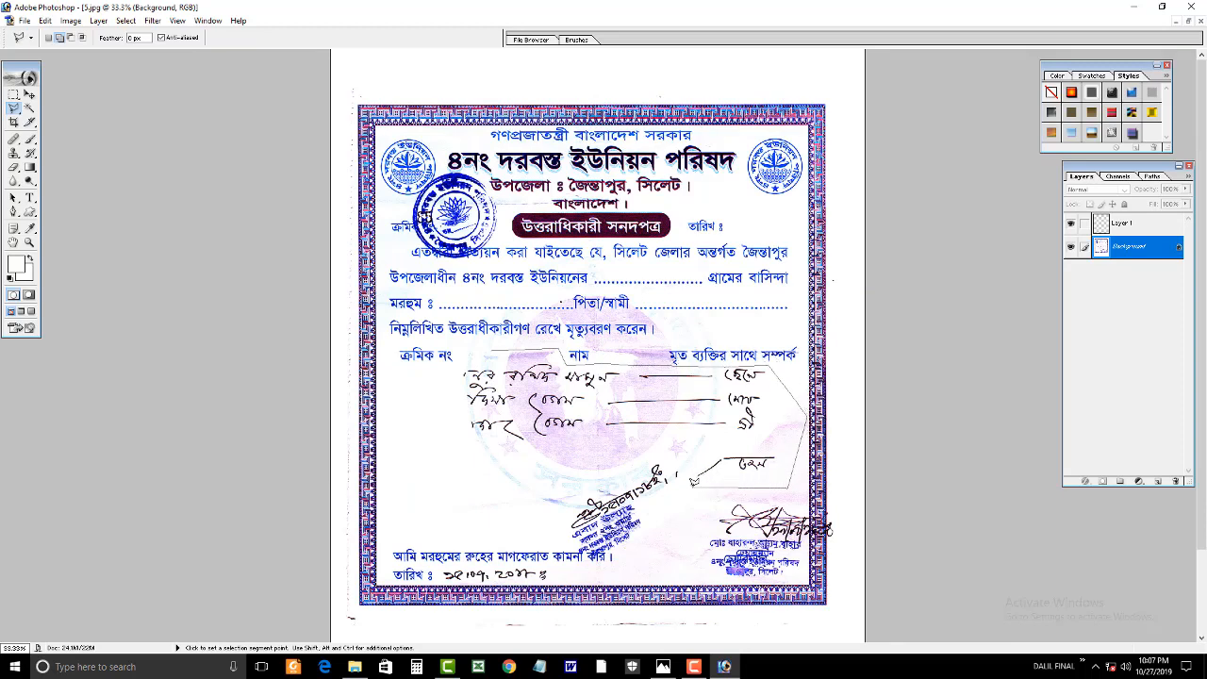
click(577, 492)
click(466, 346)
key(Delete)
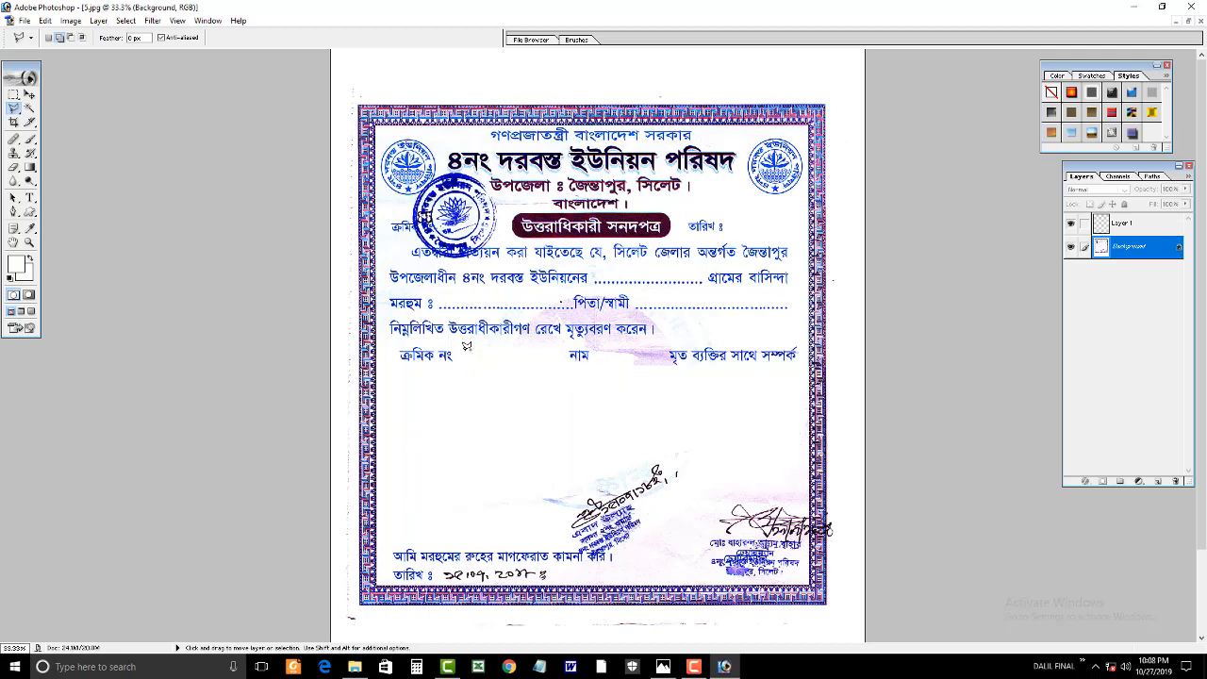
Make a polygonal selection around the faint watermark remnants above the middle signature, following its upper edge, and clear it to white.
ctrl+click(604, 483)
click(500, 360)
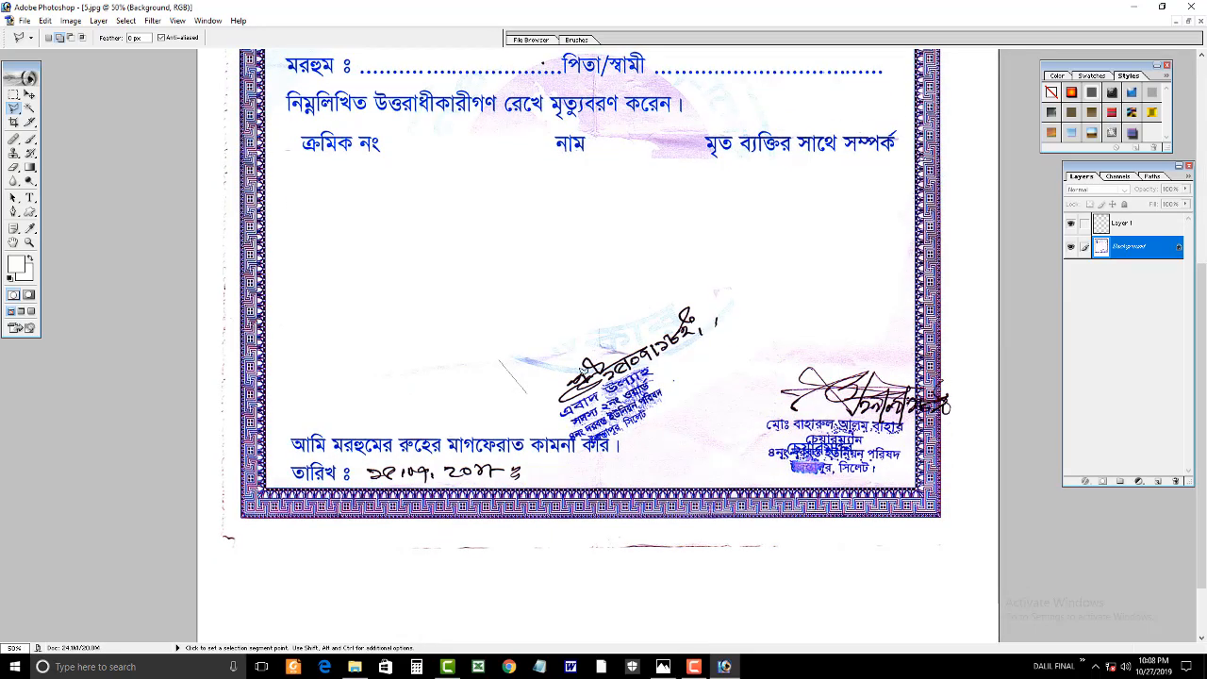
click(535, 390)
click(707, 290)
double_click(354, 287)
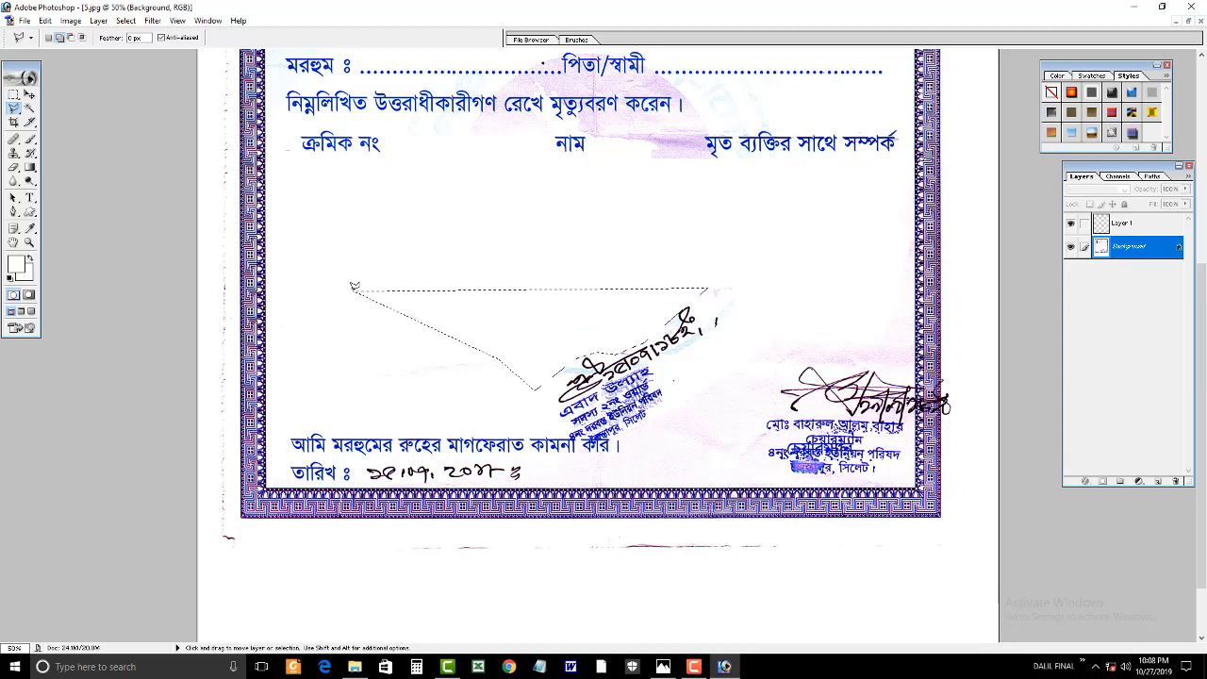
key(ctrl+minus)
key(ctrl+minus)
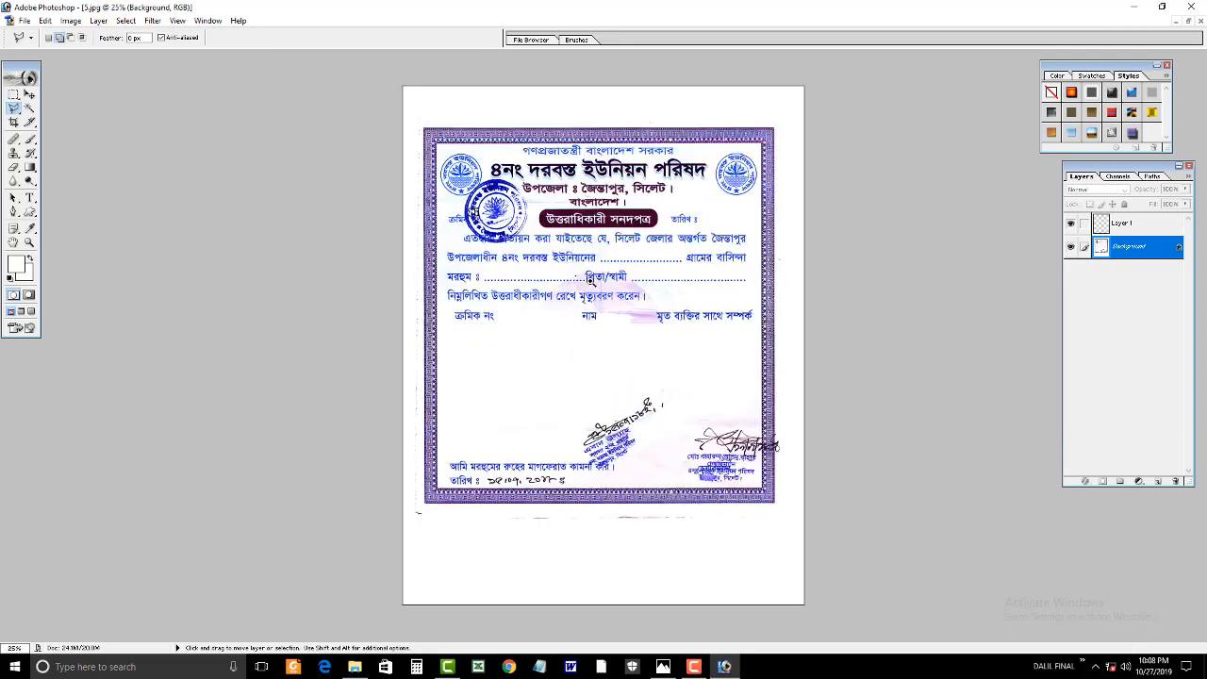
Adjust the background's Levels to a black input of 31 and a white input of 191.
key(ctrl+l)
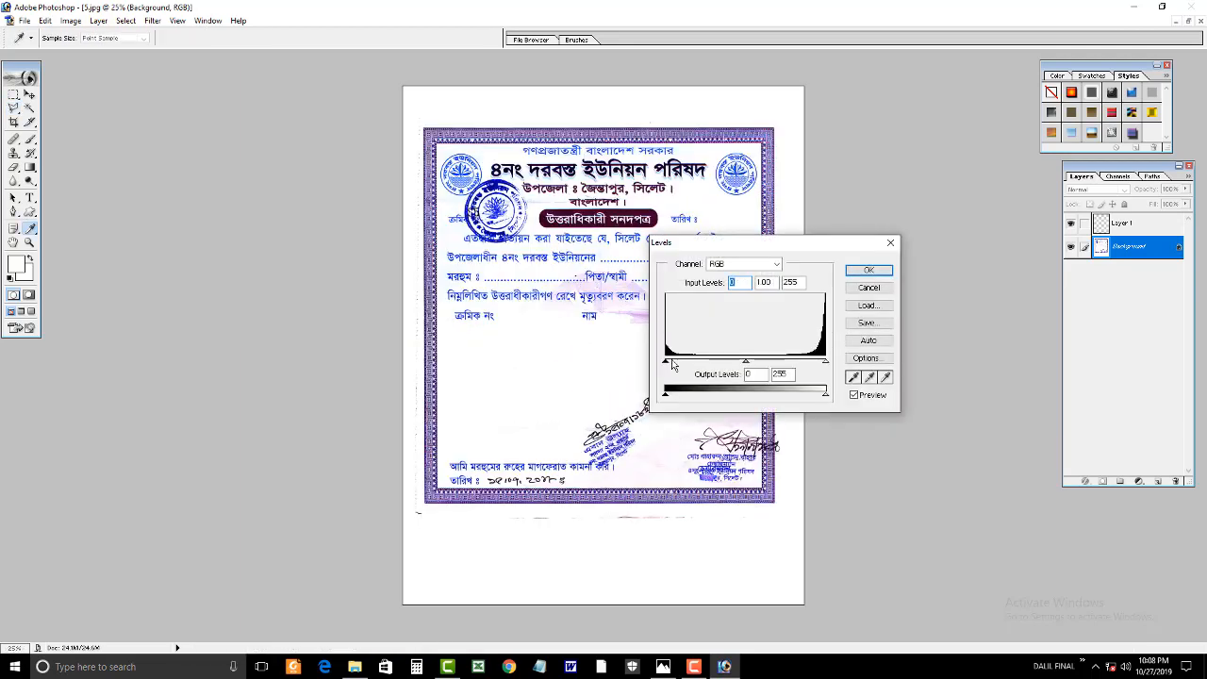
drag(677, 366, 686, 364)
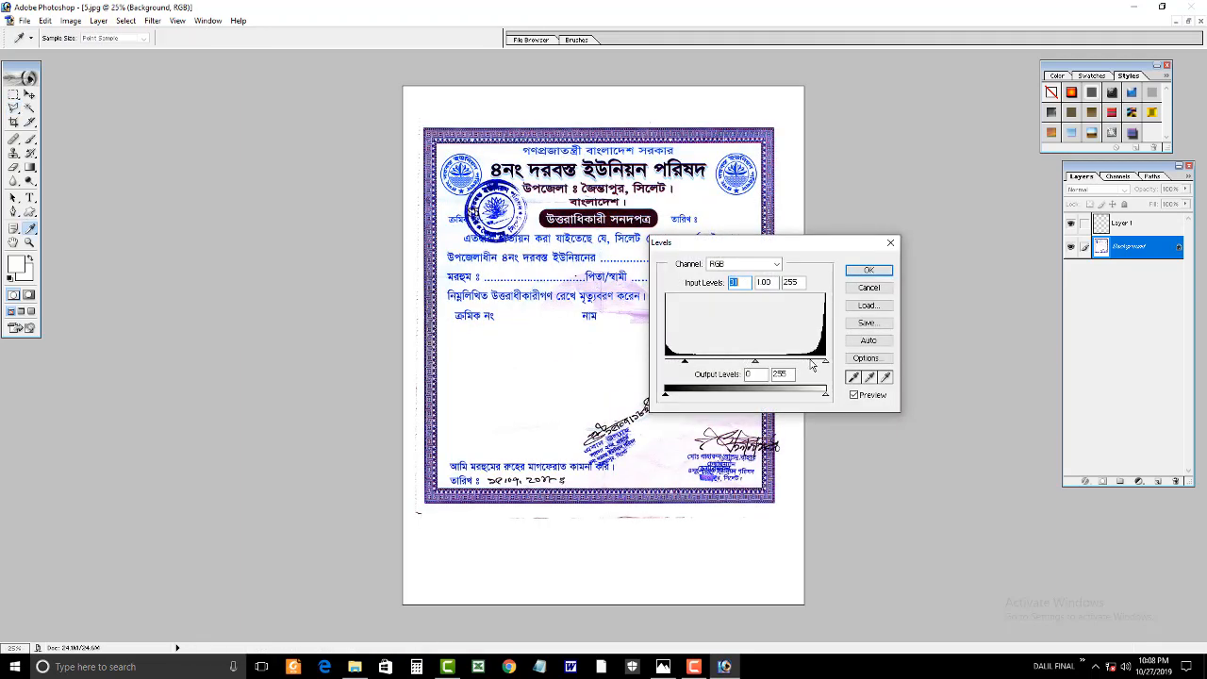
drag(825, 364, 786, 370)
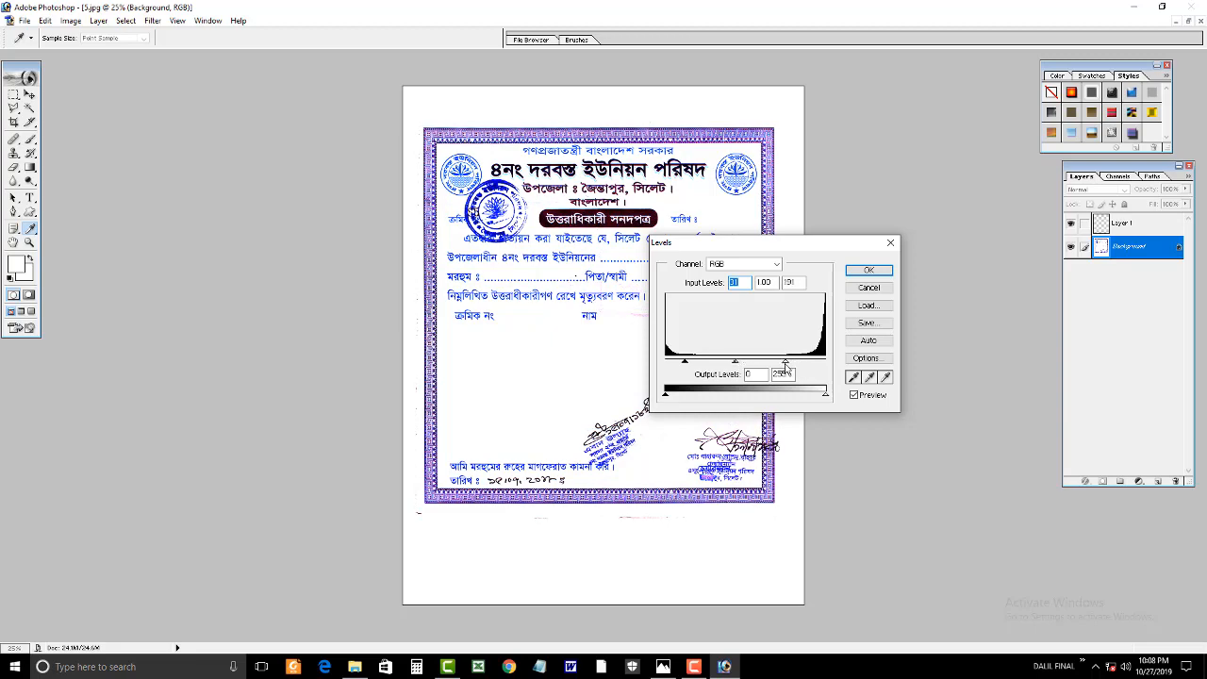
key(Return)
Make an elliptical selection around the round emblem in the certificate's upper right corner and copy it to a new layer.
ctrl+click(686, 284)
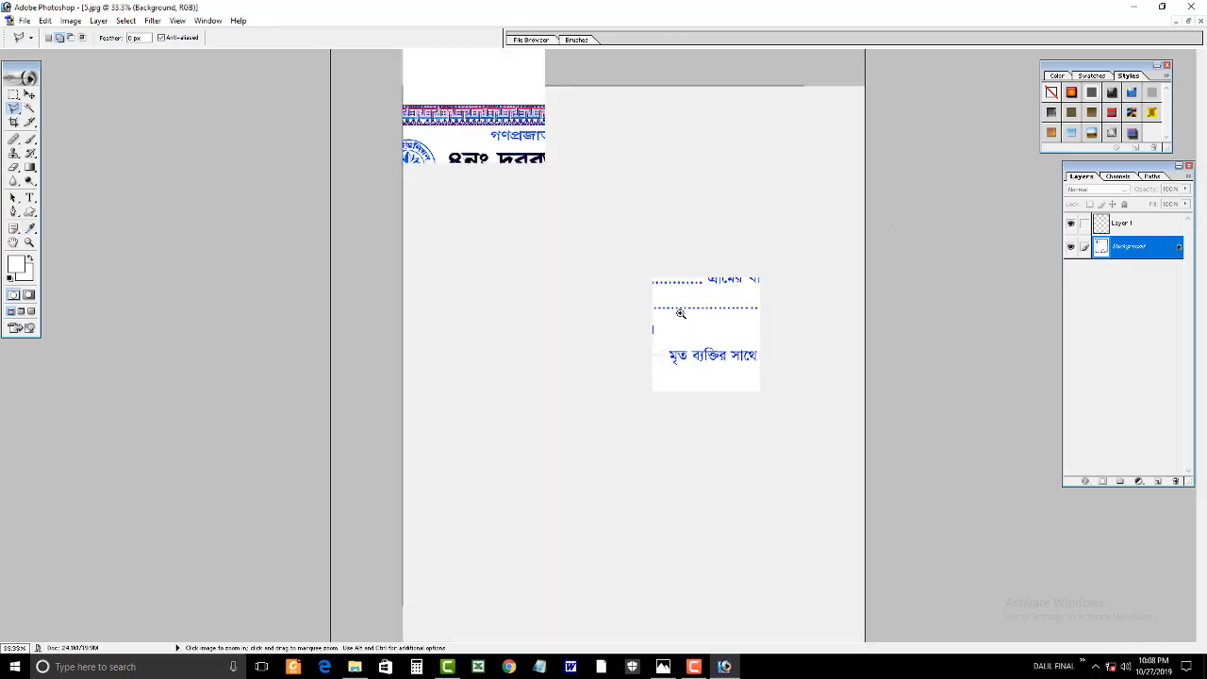
ctrl+click(751, 231)
key(m)
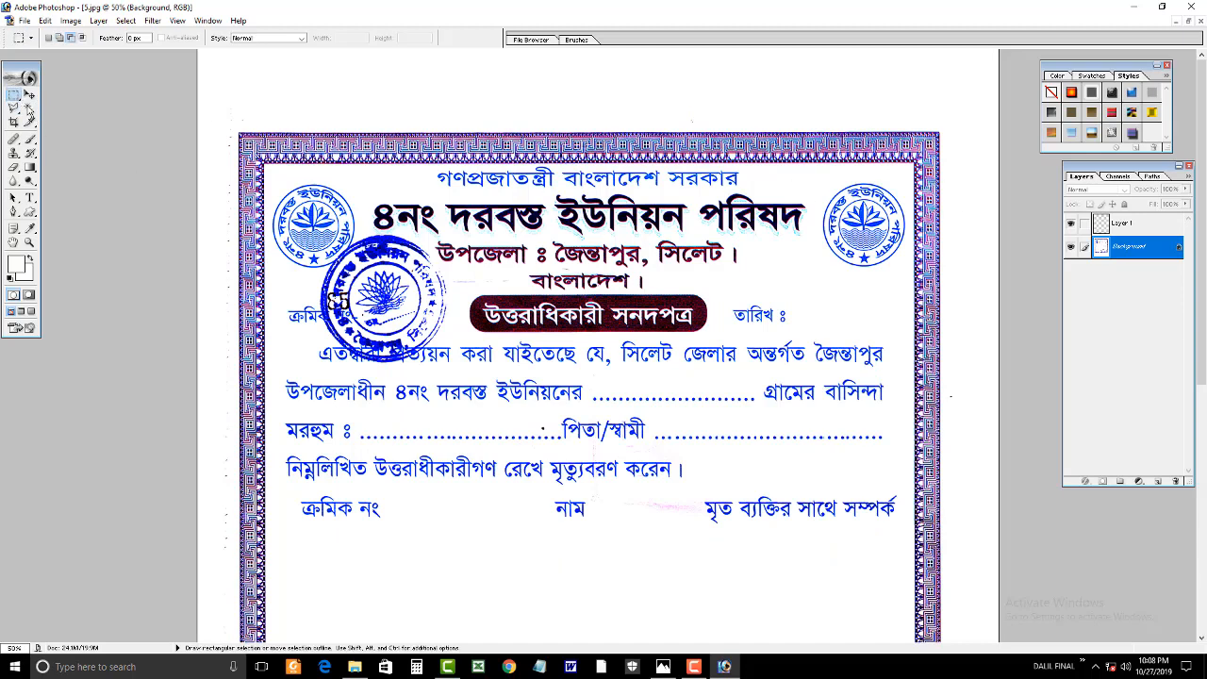
drag(14, 98, 35, 110)
click(40, 110)
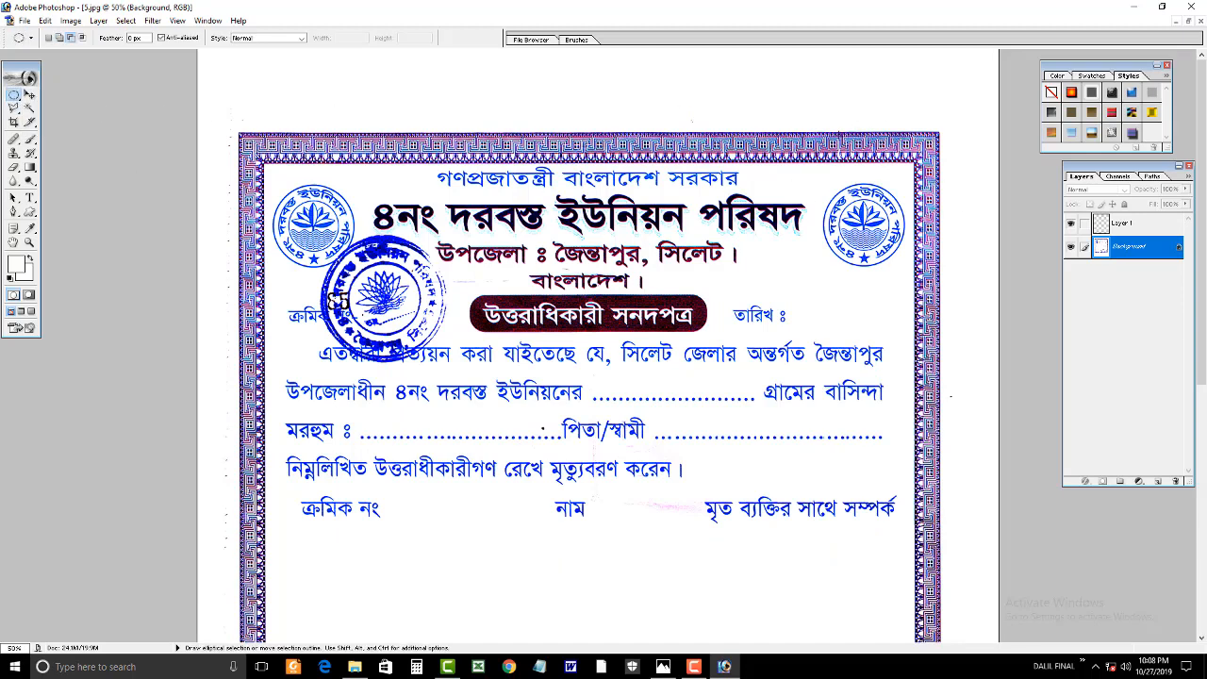
drag(817, 176, 910, 272)
key(ctrl+alt+d)
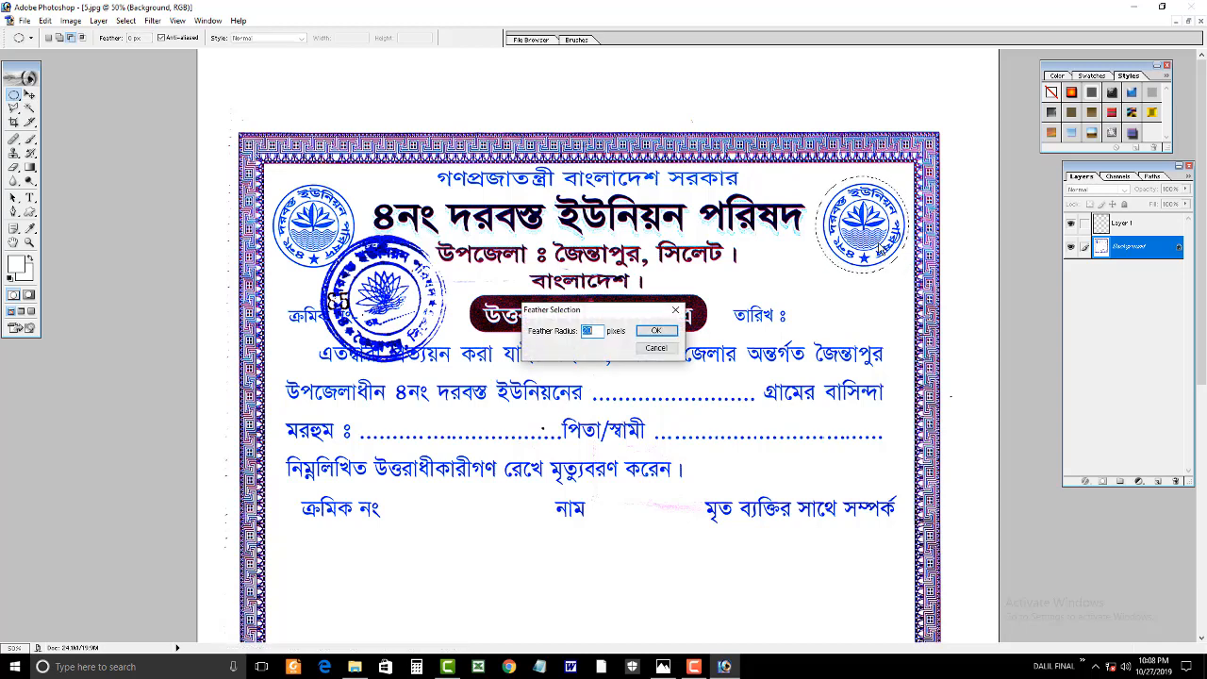
key(Escape)
key(ctrl+minus)
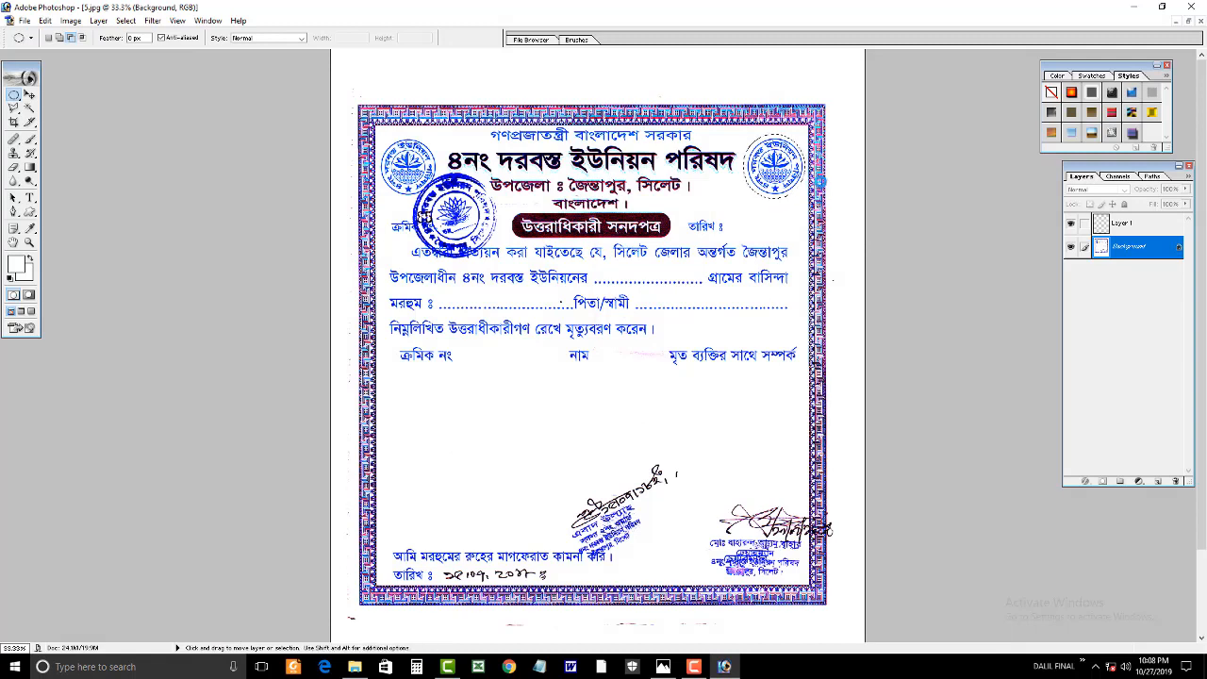
key(ctrl+j)
Move the copied emblem to the middle of the certificate below the column headings and enlarge it to span most of the form's width.
key(v)
drag(782, 170, 549, 314)
key(ctrl+t)
key(ctrl+z)
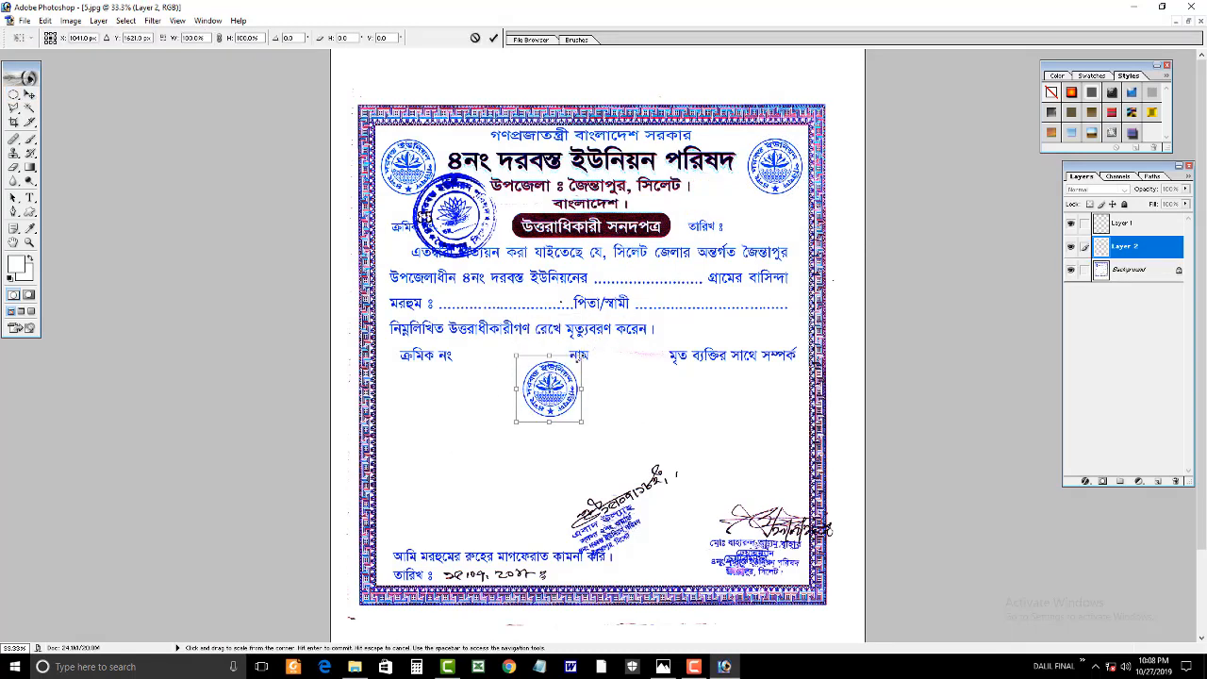
drag(581, 357, 637, 330)
key(Return)
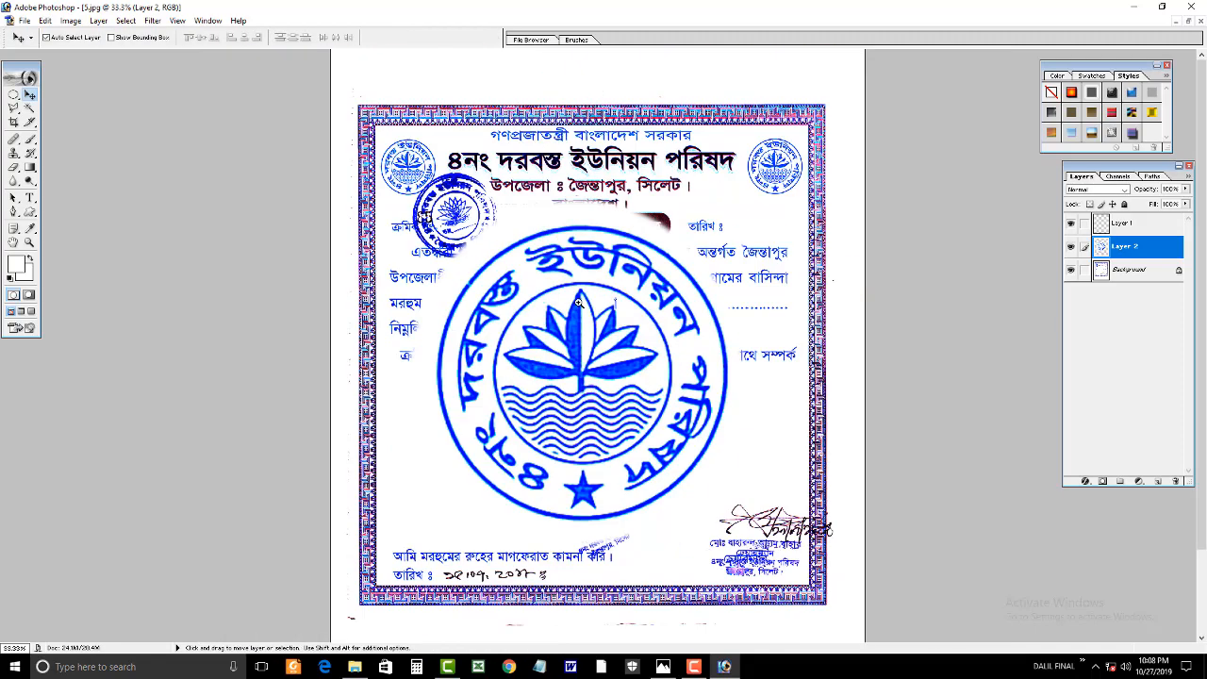
Delete the white area outside the enlarged emblem and the white between its two rings using the Magic Wand.
key(w)
click(498, 234)
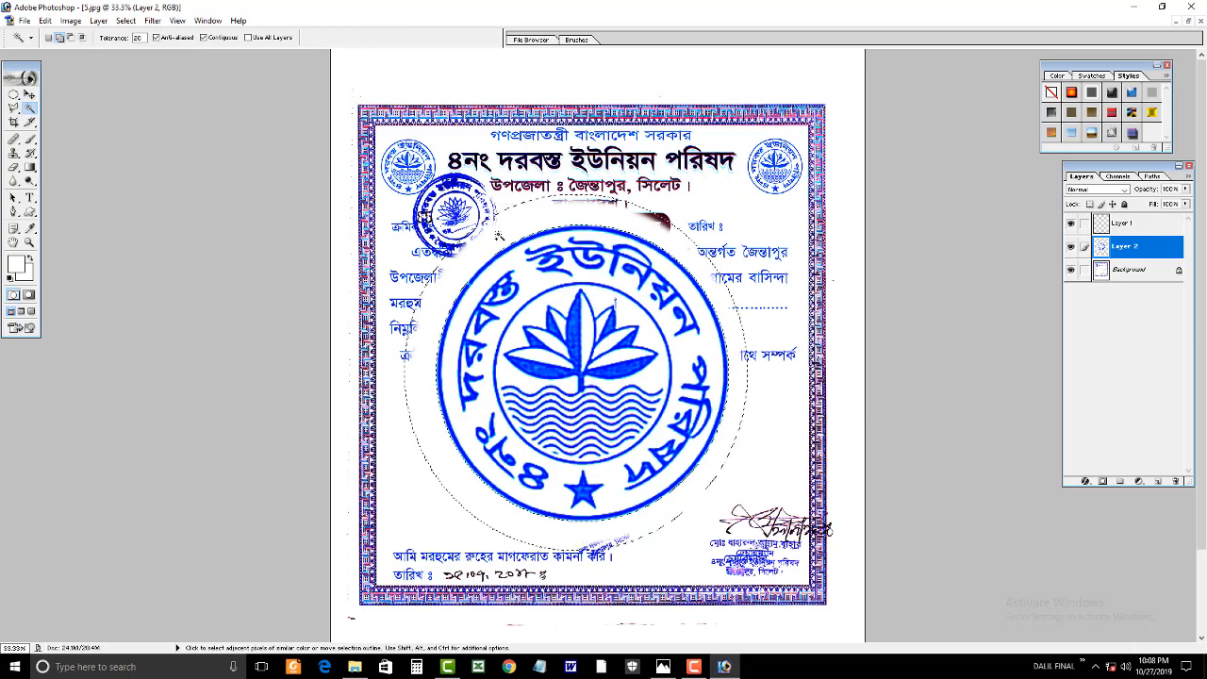
key(Delete)
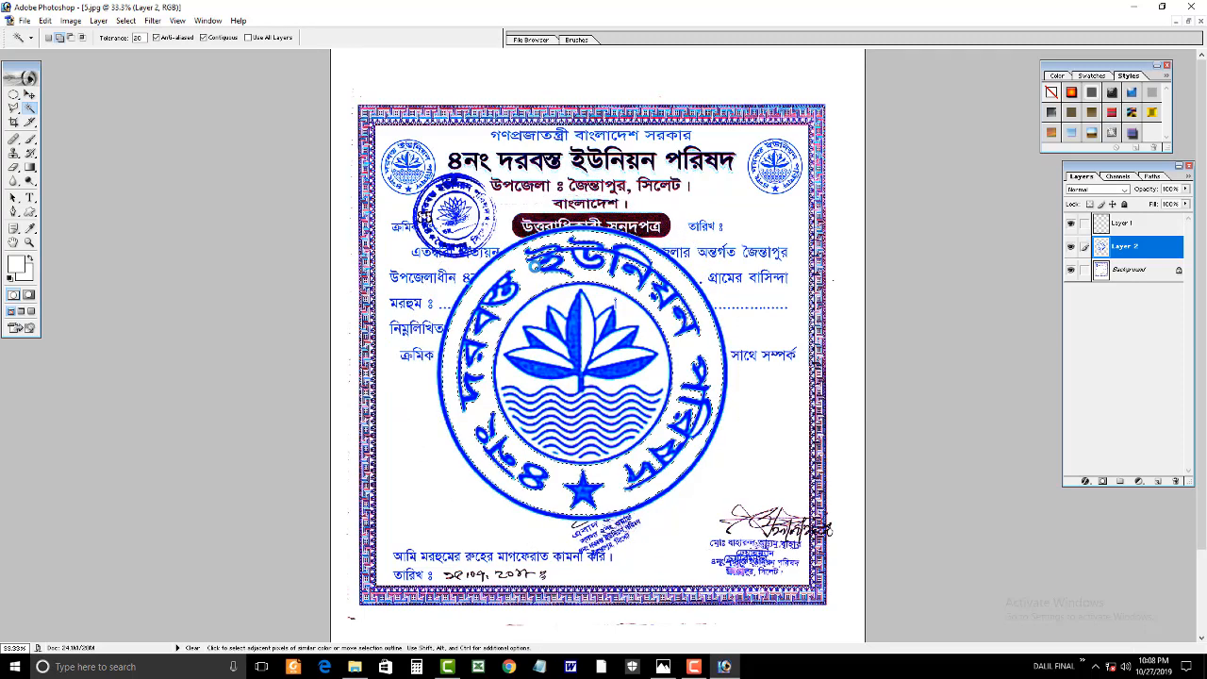
click(535, 274)
key(Delete)
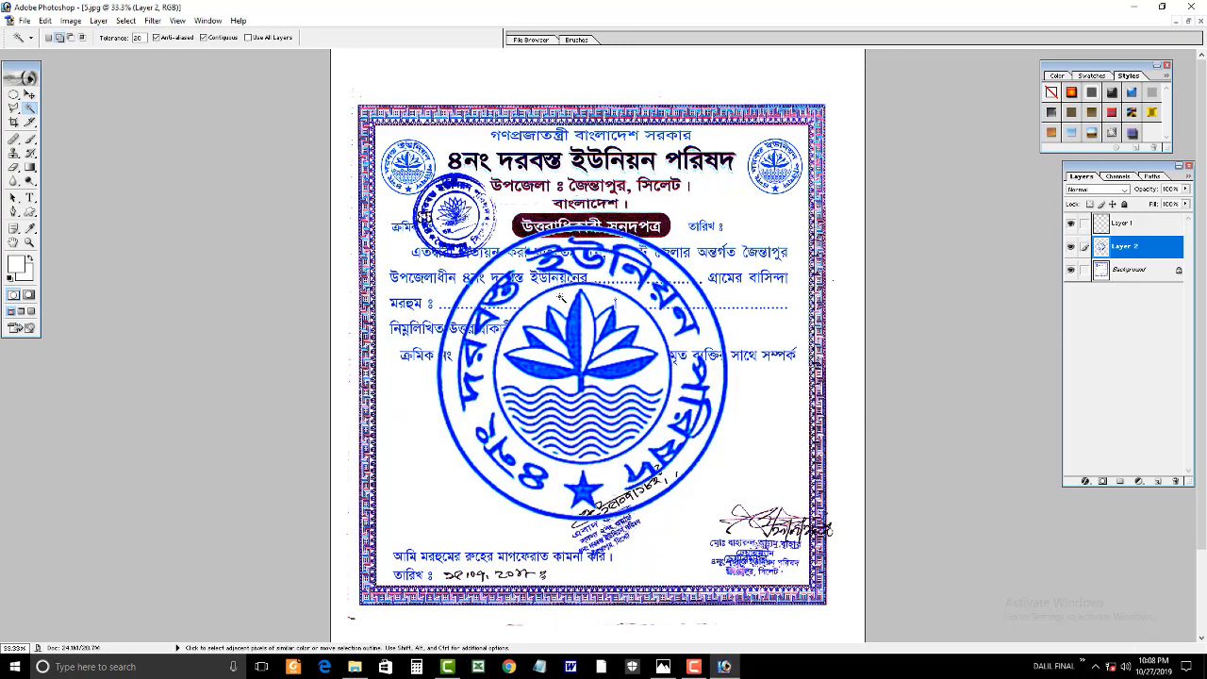
Delete the white areas inside the emblem's inner circle, around the lotus and within its petals, using the Magic Wand.
click(560, 300)
key(Delete)
click(577, 332)
key(Delete)
click(584, 330)
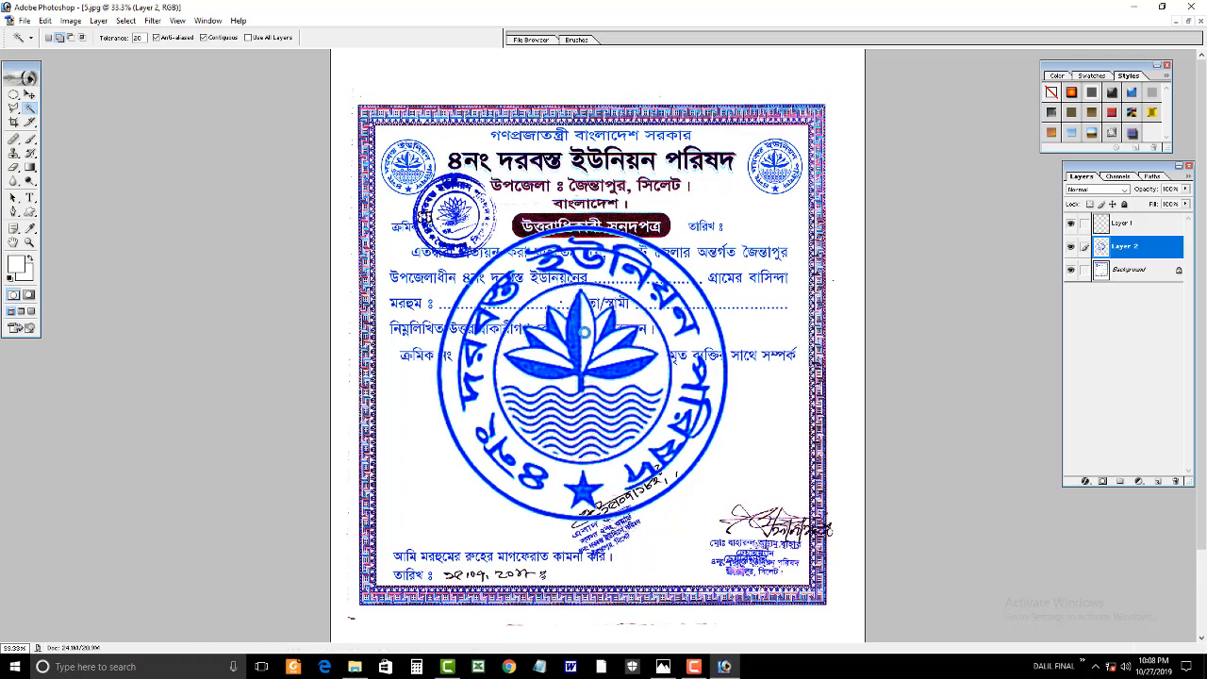
key(Delete)
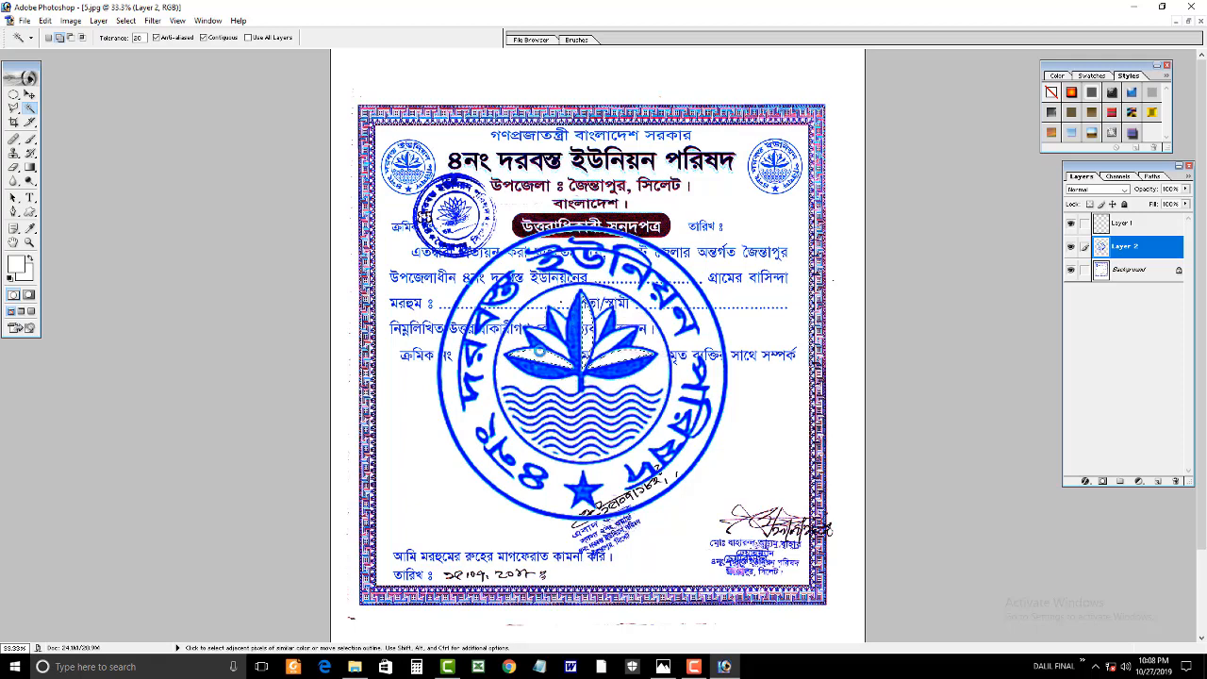
click(538, 354)
click(553, 345)
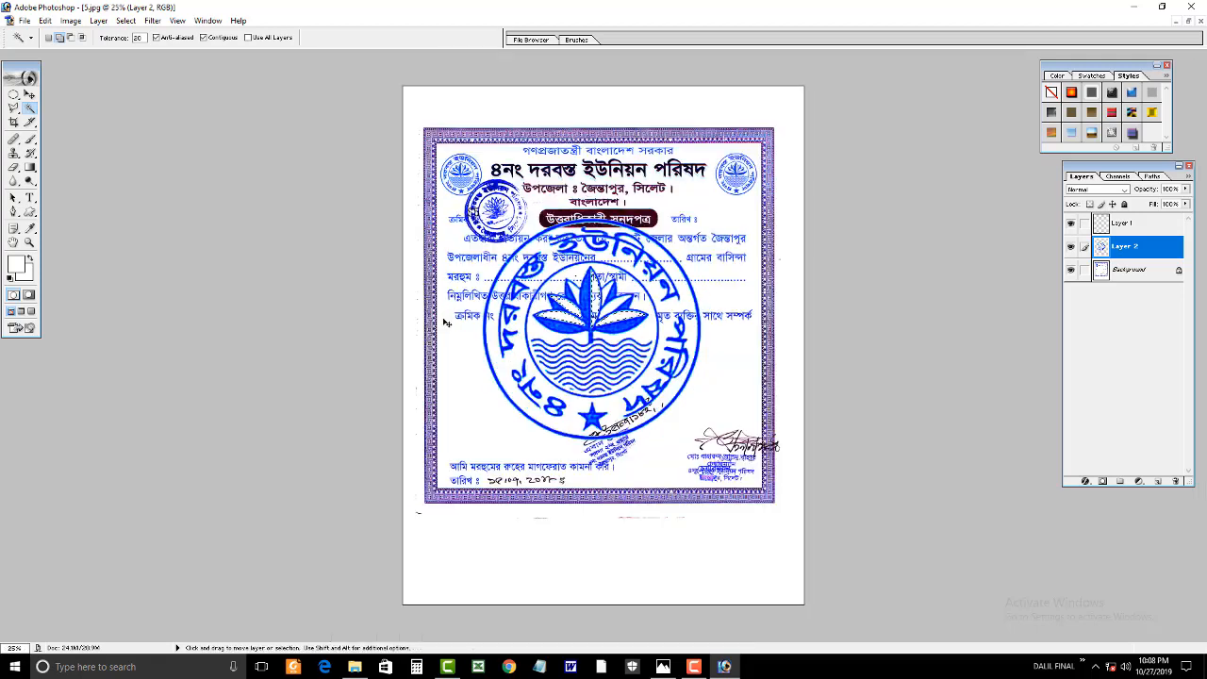
Scale the emblem layer to 82.9% and centre it on the certificate at X 1280 px, Y 1587 px.
key(ctrl+minus)
key(v)
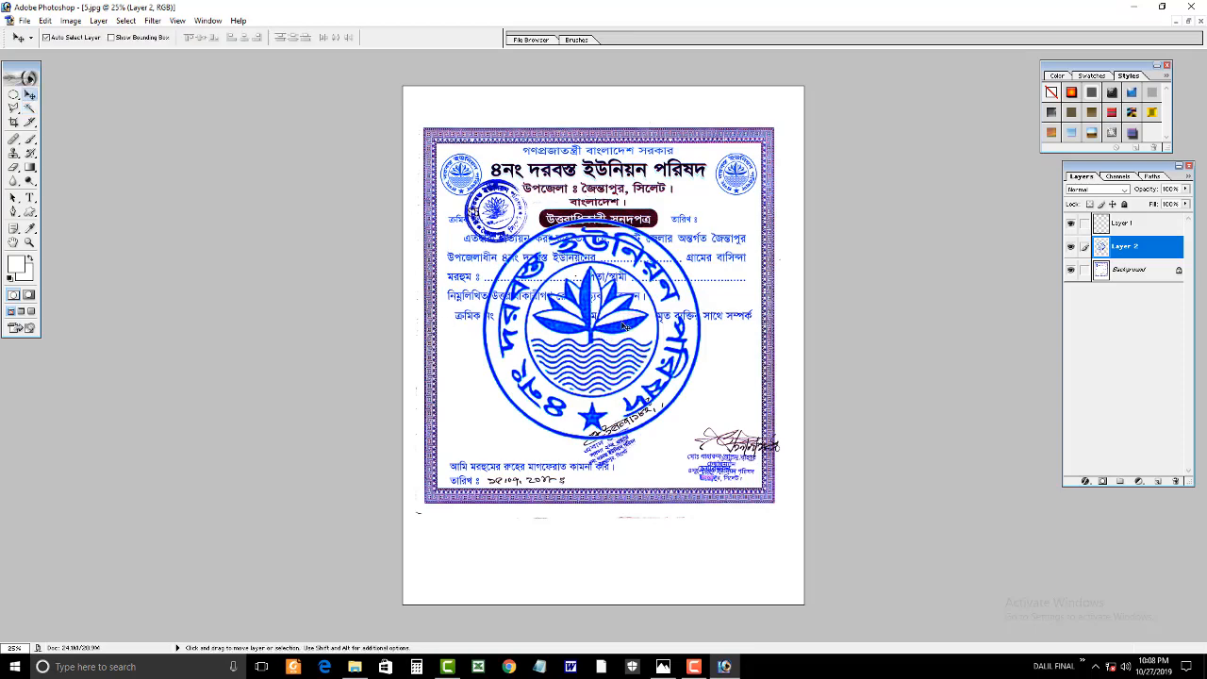
drag(623, 326, 630, 332)
key(ctrl+t)
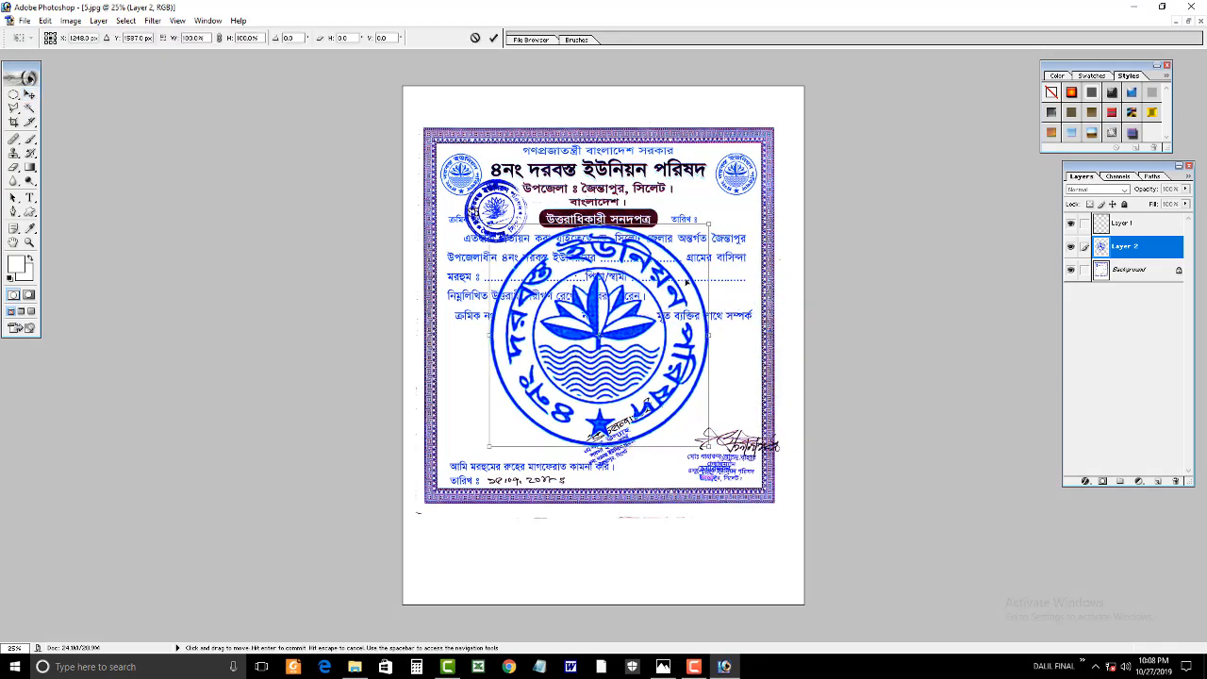
drag(709, 223, 698, 236)
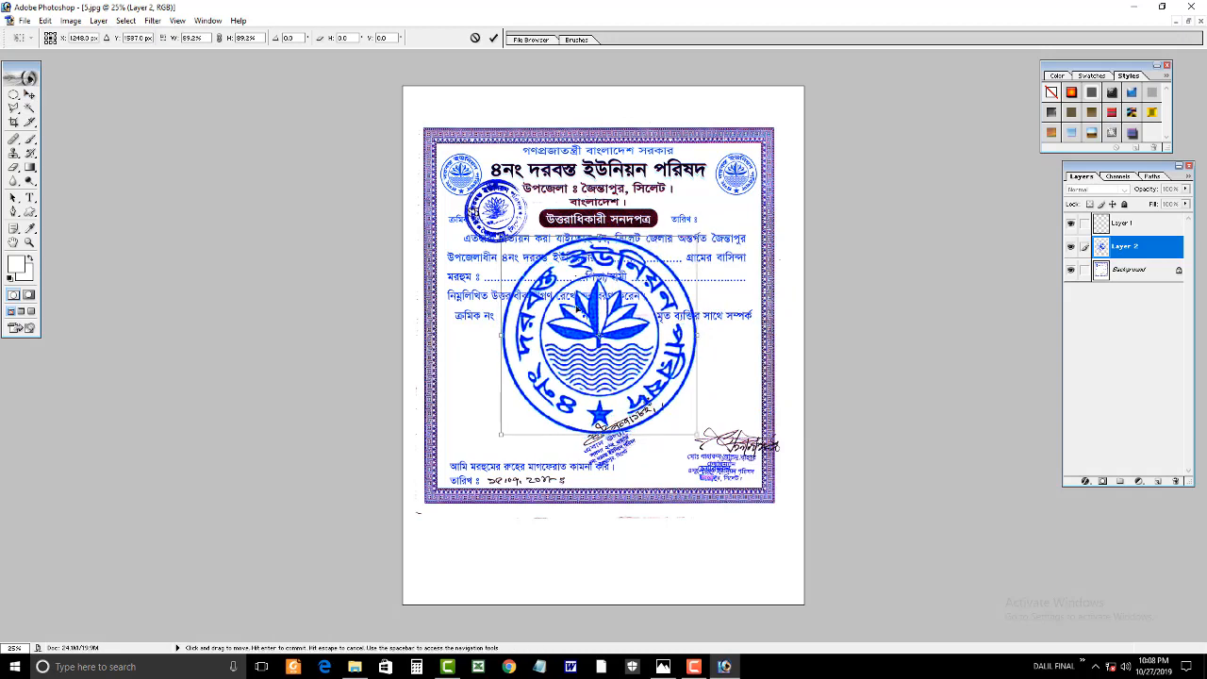
drag(578, 308, 582, 309)
drag(702, 236, 689, 250)
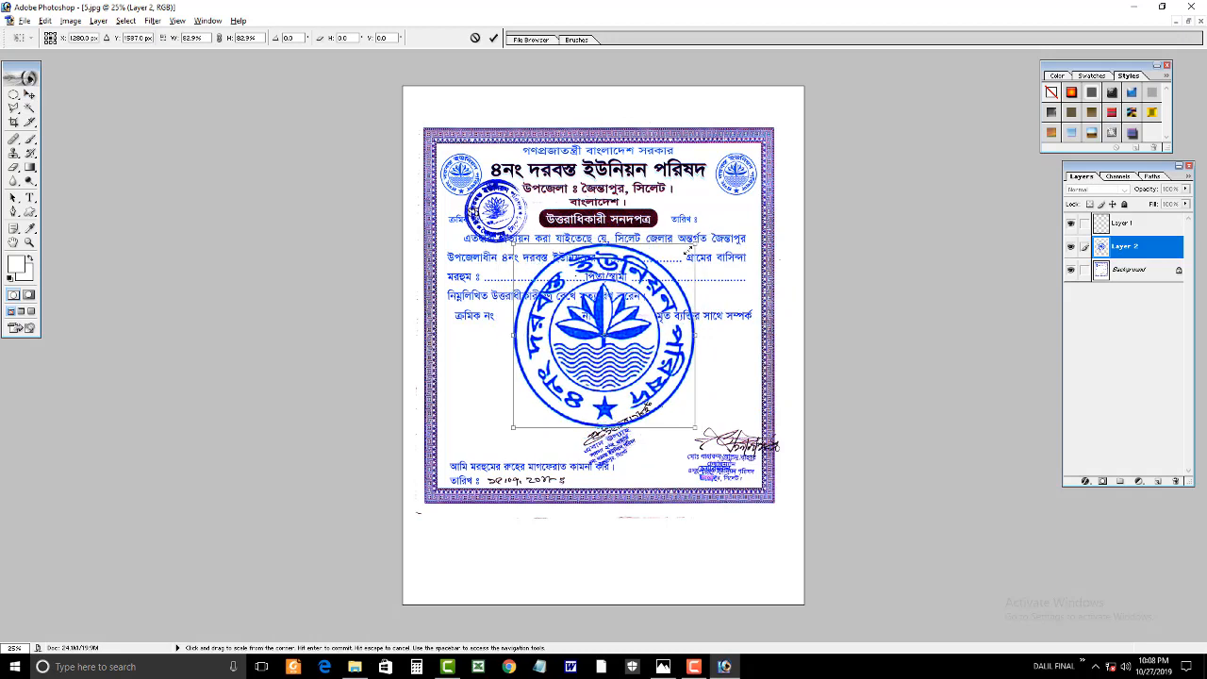
key(Return)
key(ctrl+plus)
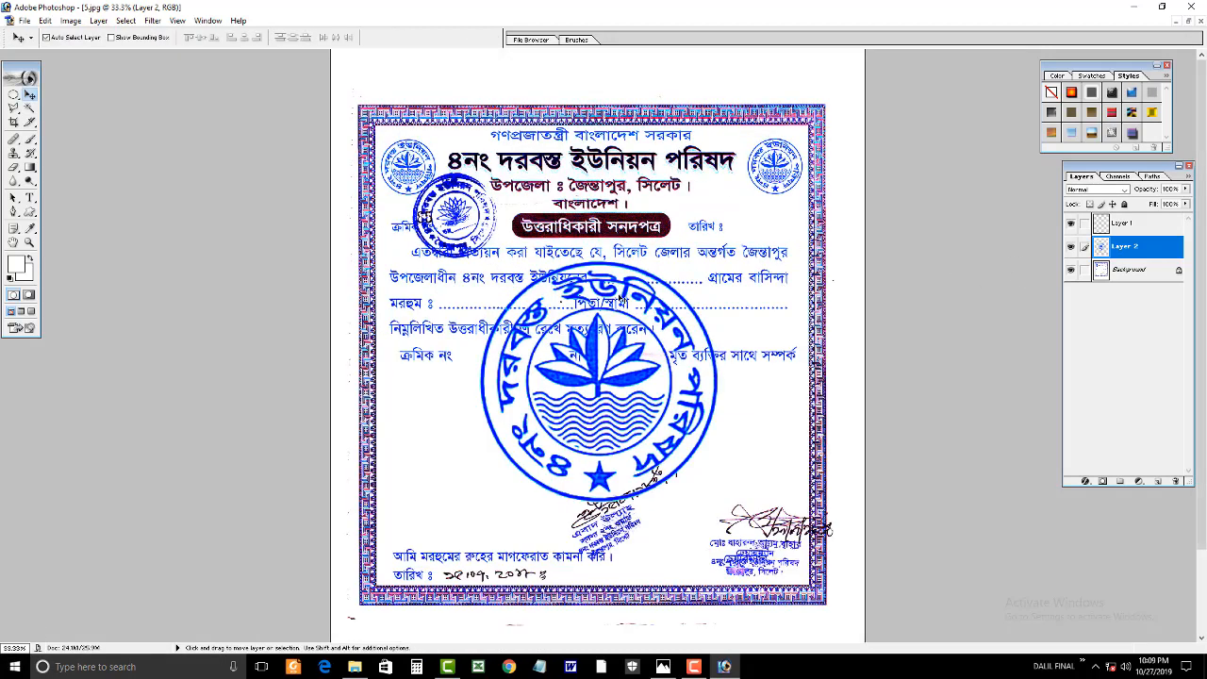
Fade the central emblem layer into a watermark by setting its opacity to 17%.
click(1186, 190)
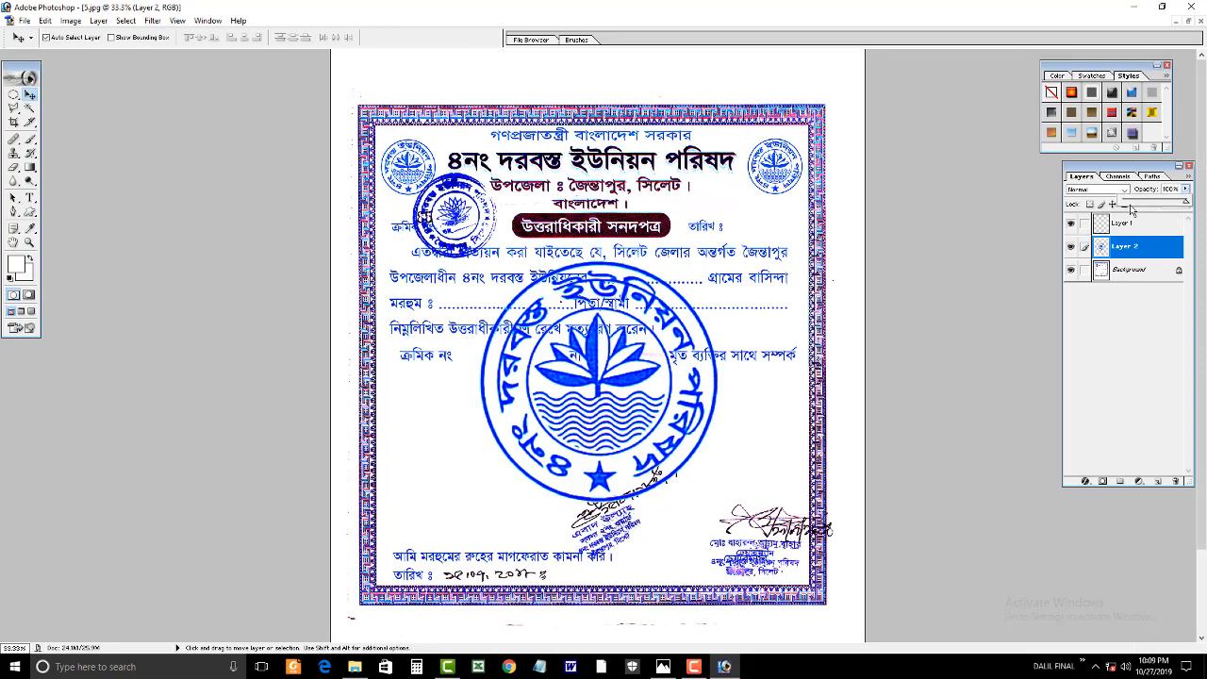
click(887, 158)
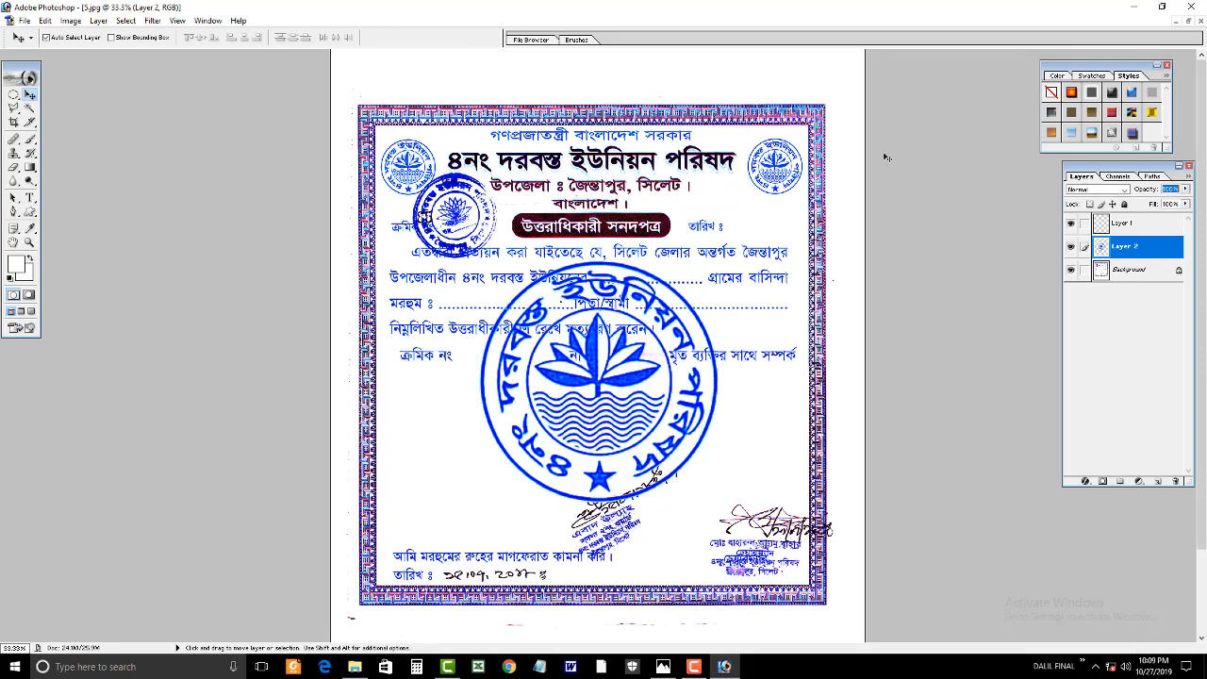
click(207, 20)
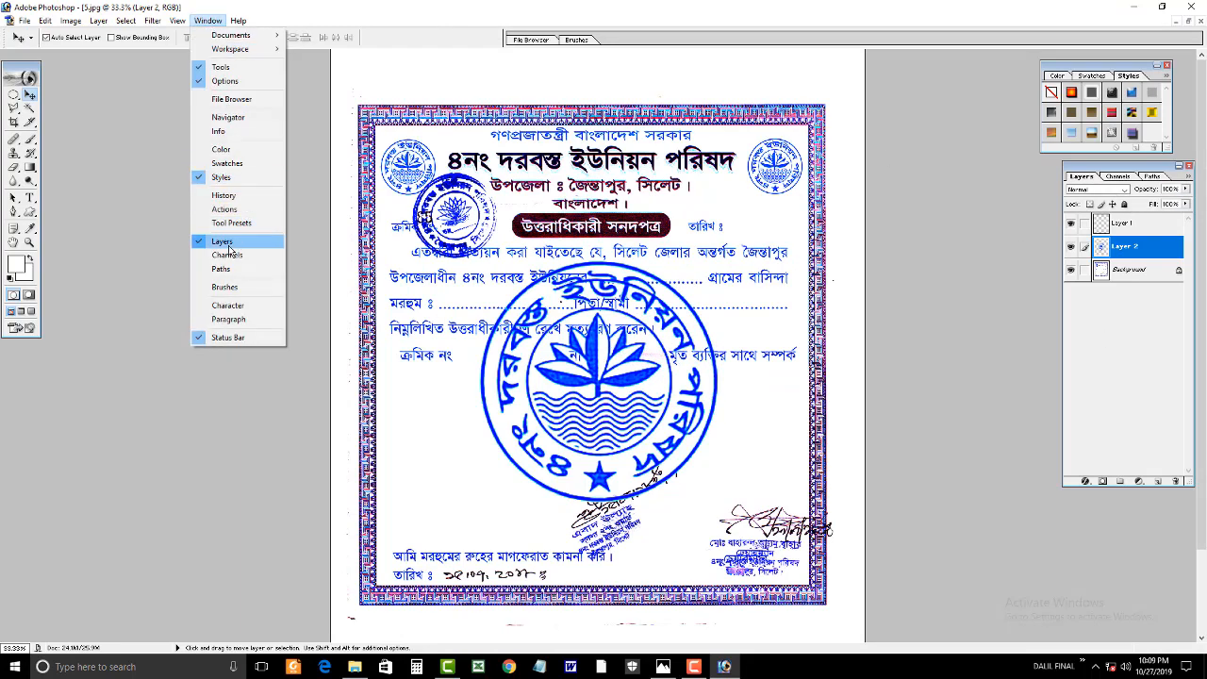
click(1188, 189)
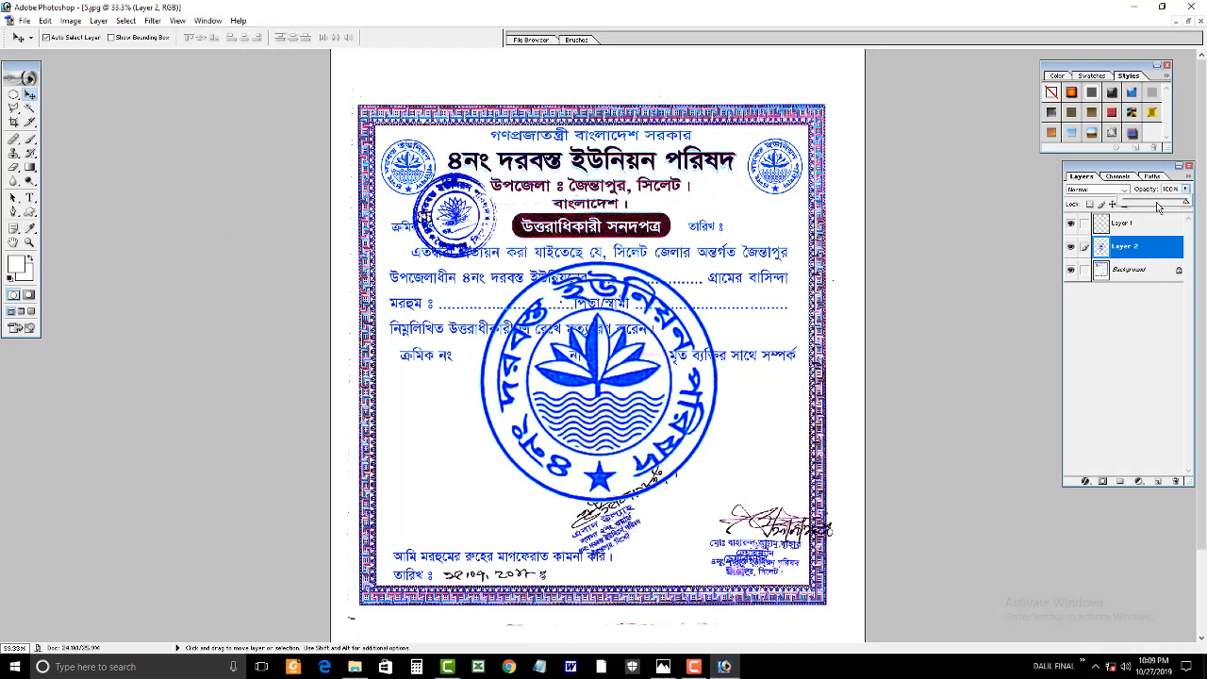
click(1127, 205)
drag(1136, 205, 1139, 206)
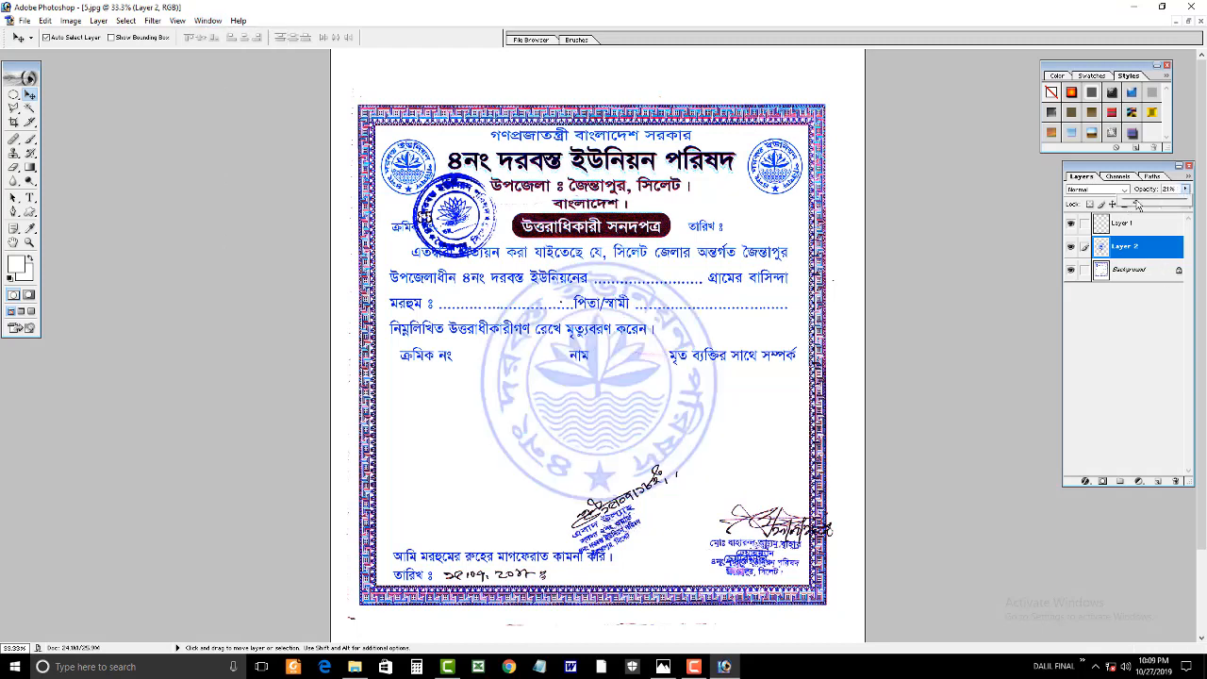
key(ctrl+minus)
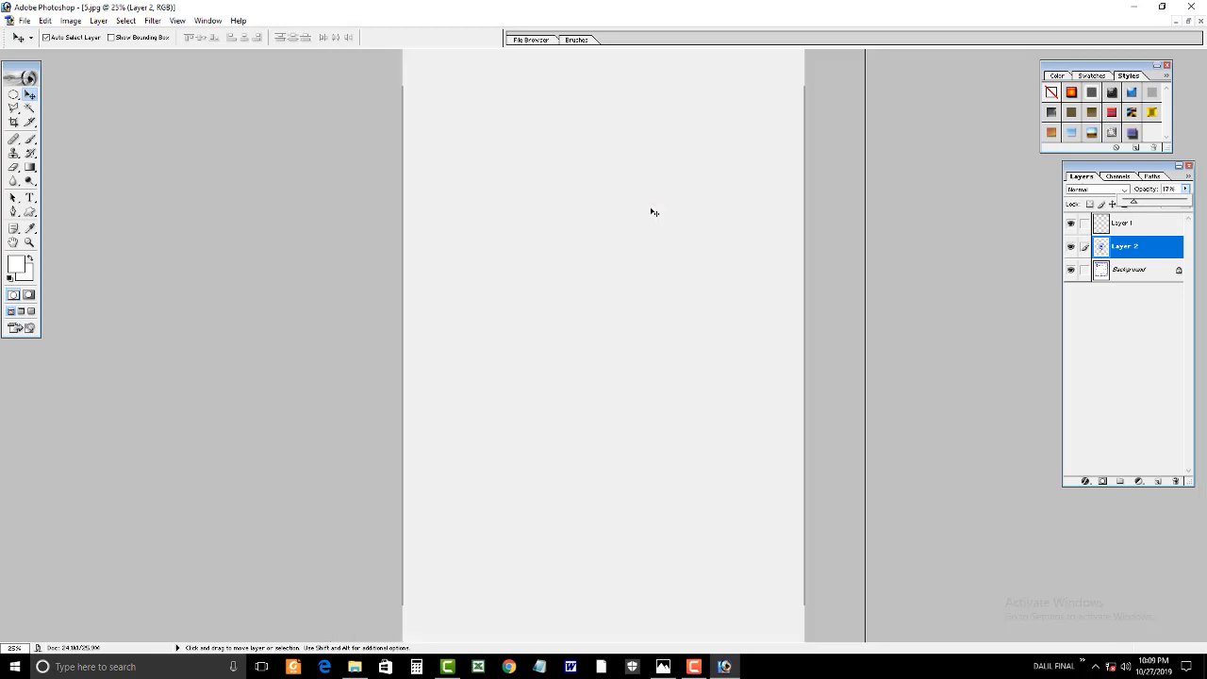
key(ctrl+plus)
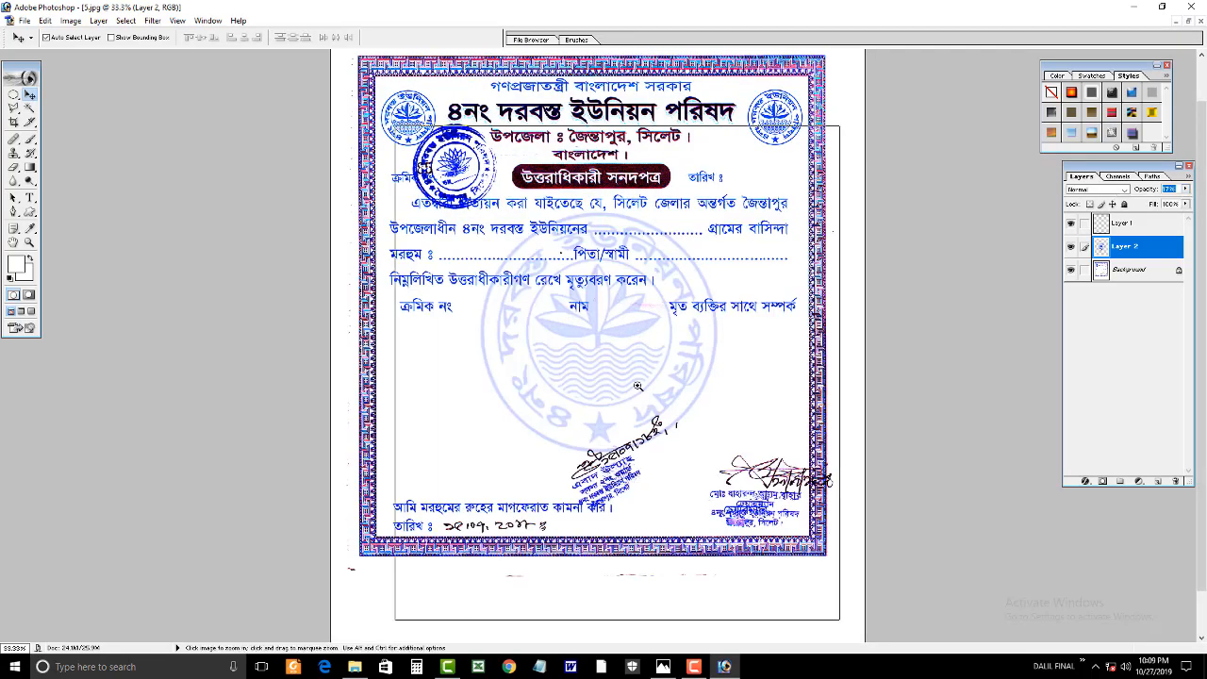
ctrl+click(636, 402)
key(ctrl+minus)
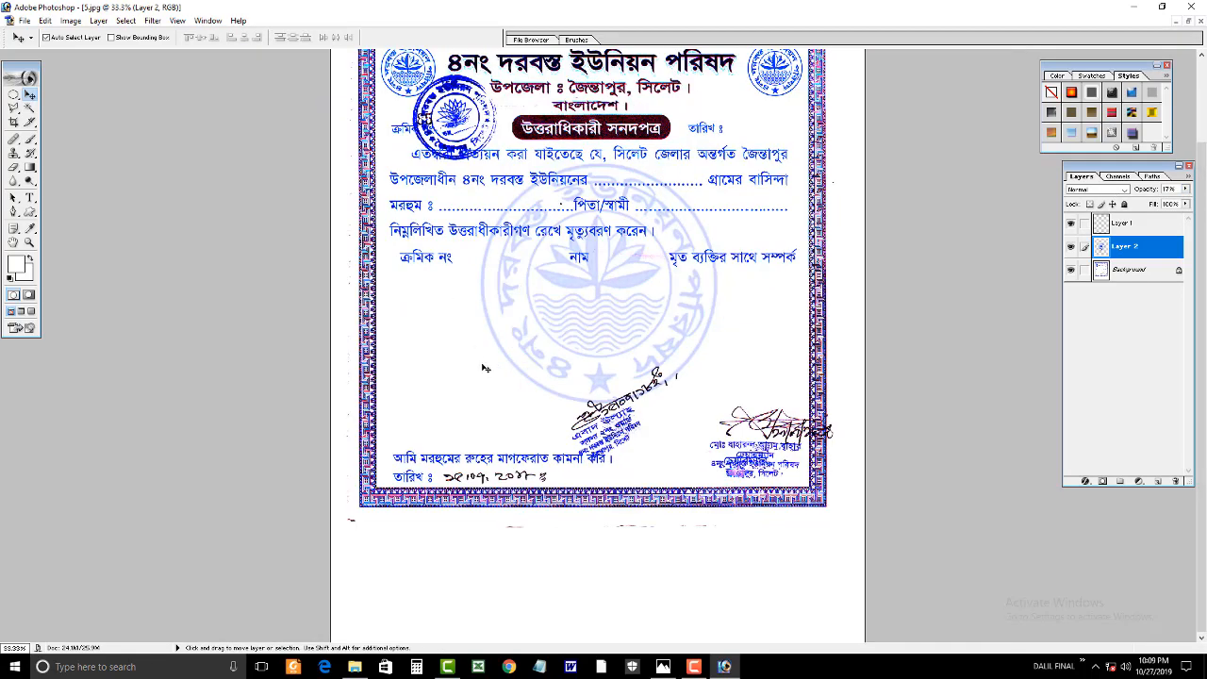
Select the handwritten date beside the bottom date label with the Rectangular Marquee and delete it from the Background layer.
drag(14, 96, 54, 95)
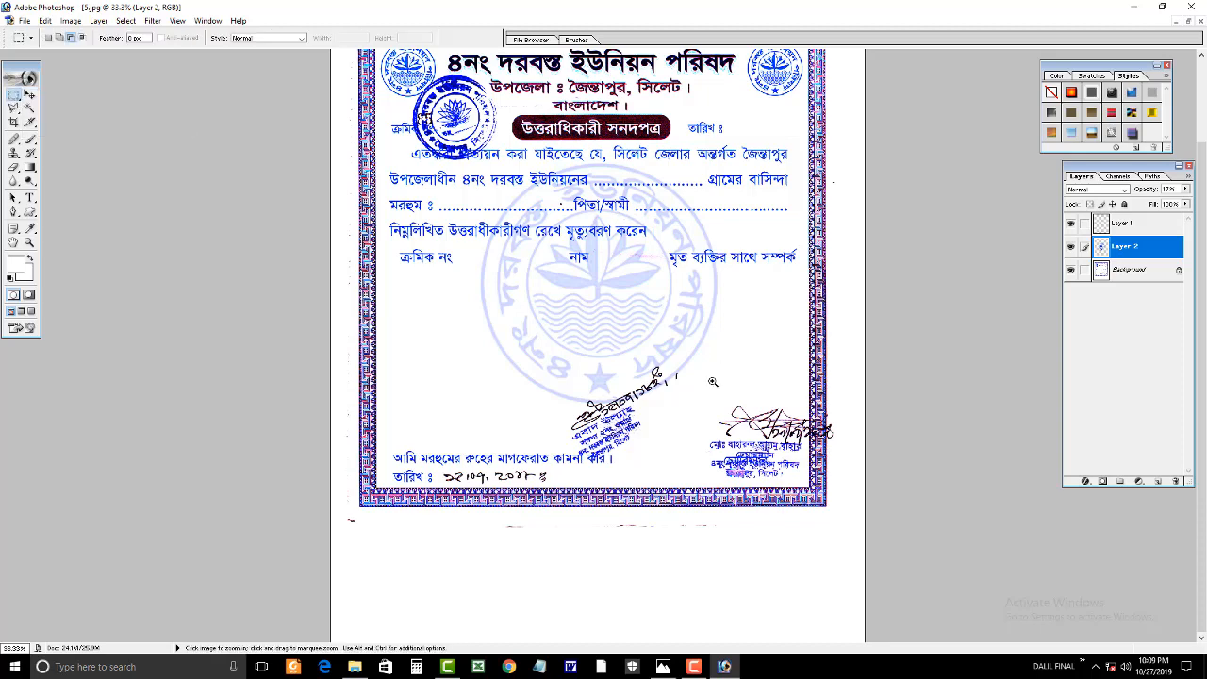
ctrl+click(695, 369)
ctrl+click(533, 469)
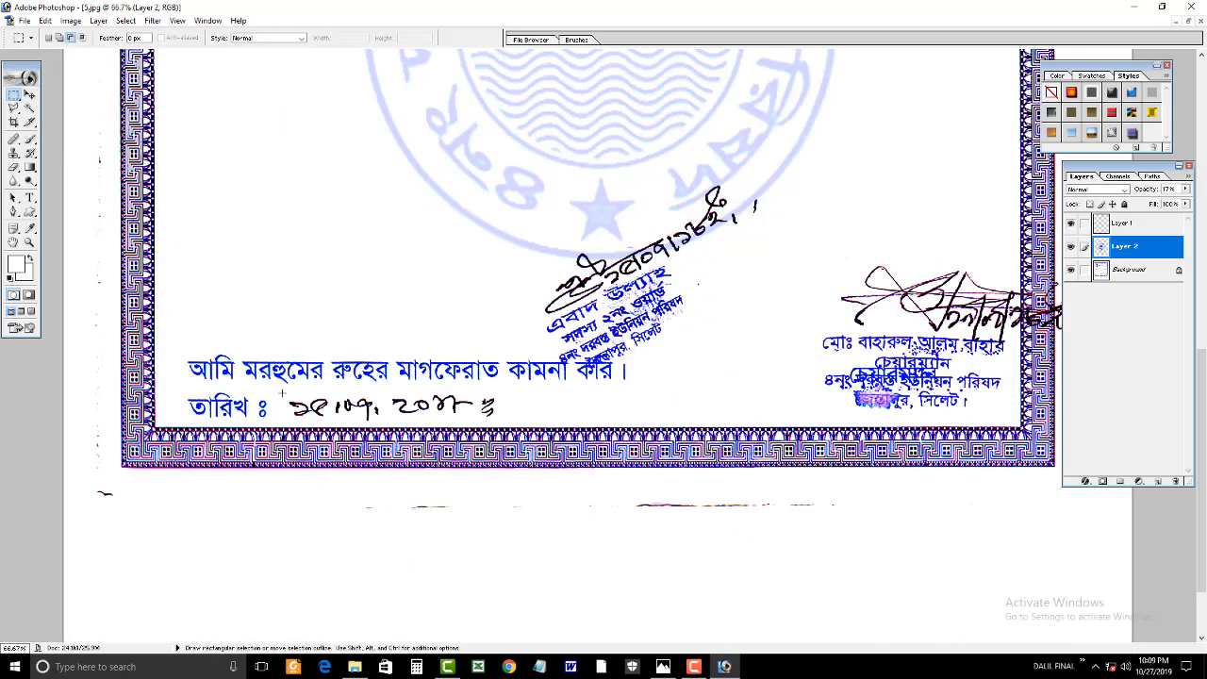
drag(523, 406, 528, 426)
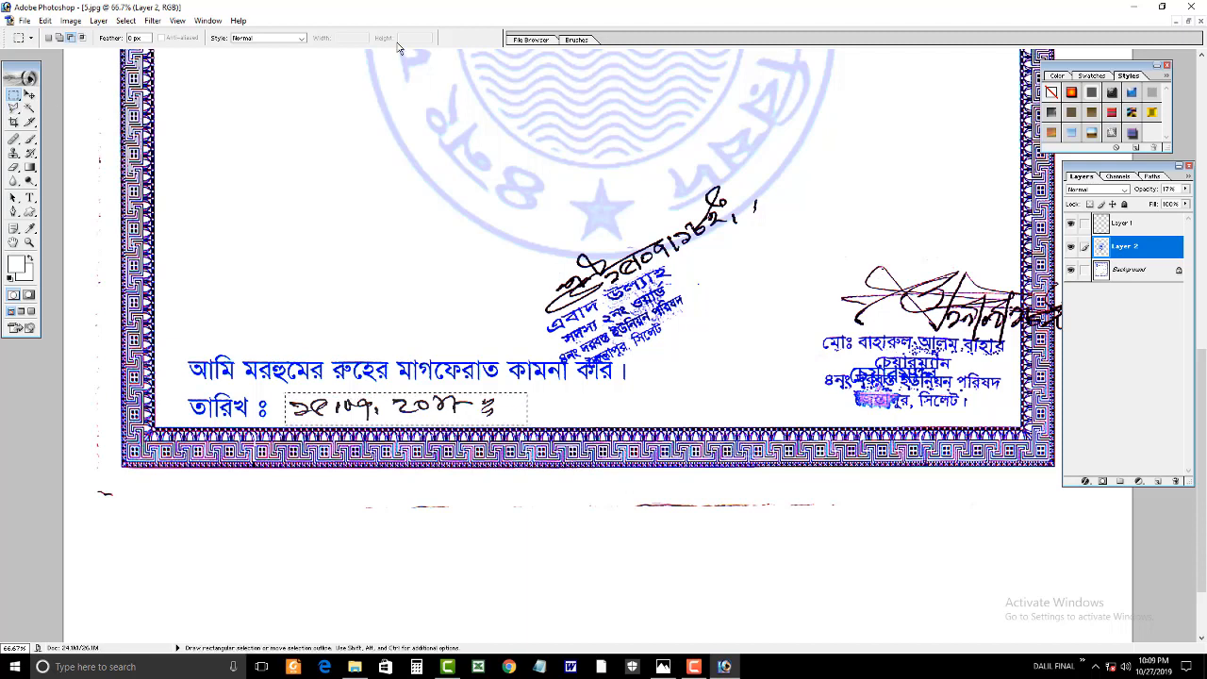
click(1126, 270)
key(Delete)
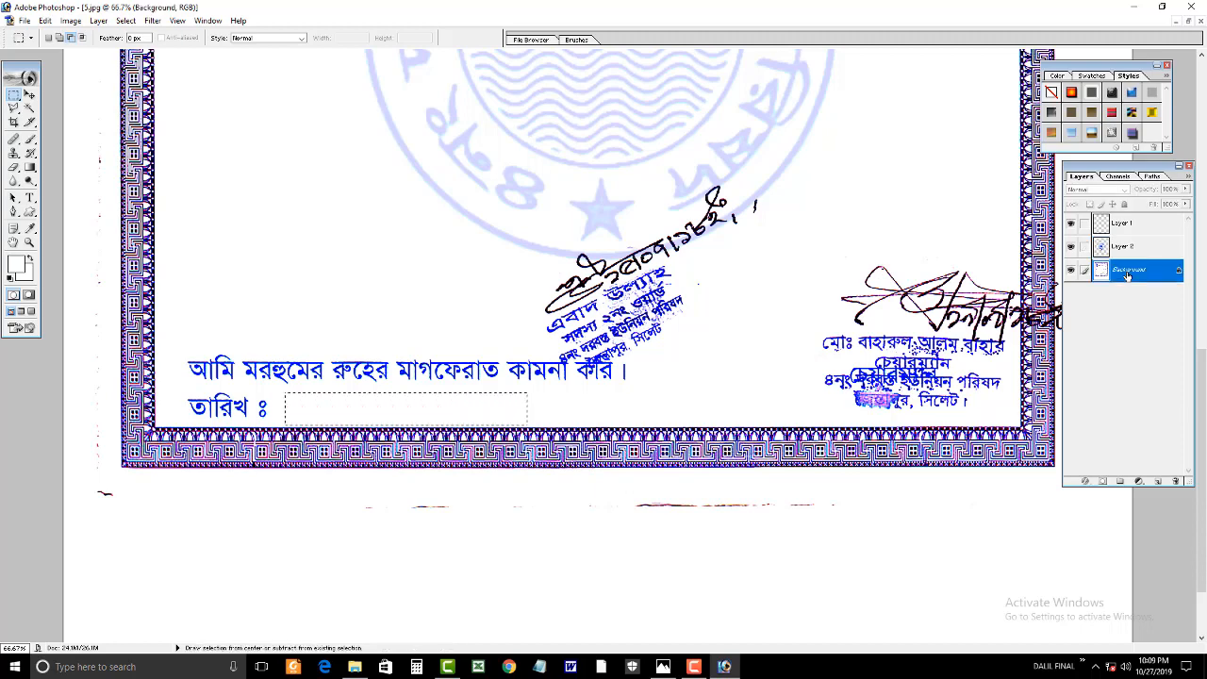
Copy a clean section of the right border straight down over the signature strokes that cross the frame.
key(ctrl+minus)
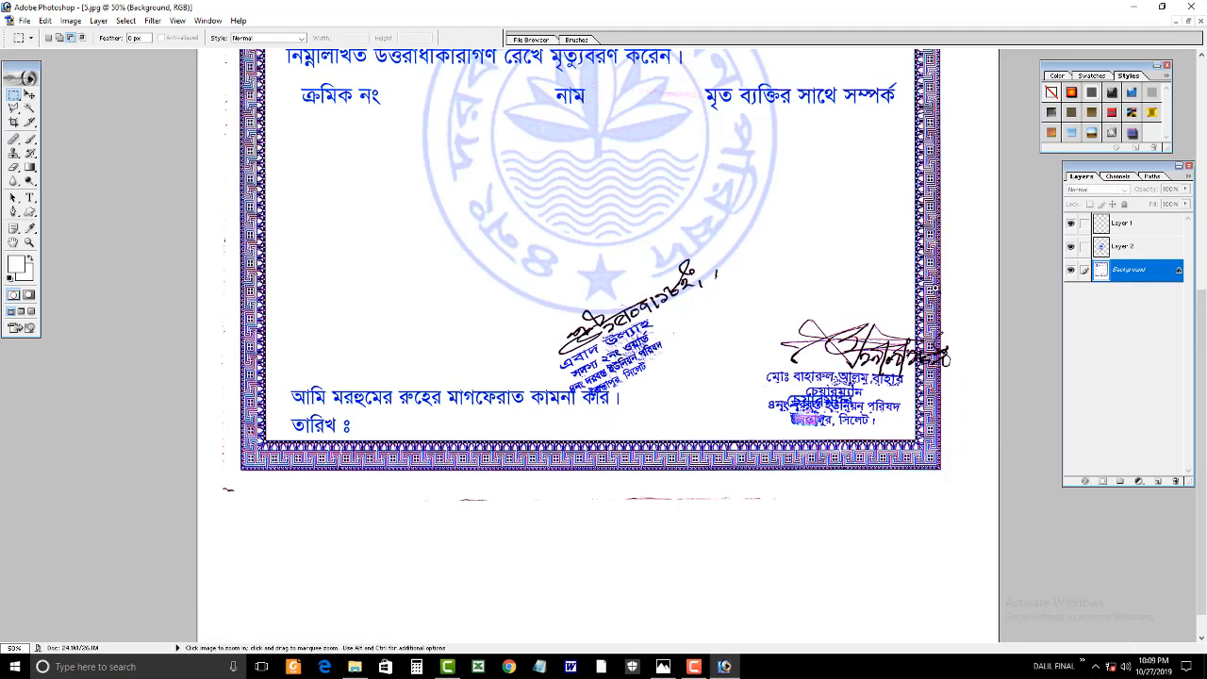
ctrl+click(947, 292)
ctrl+click(949, 296)
ctrl+click(974, 325)
drag(965, 343, 626, 128)
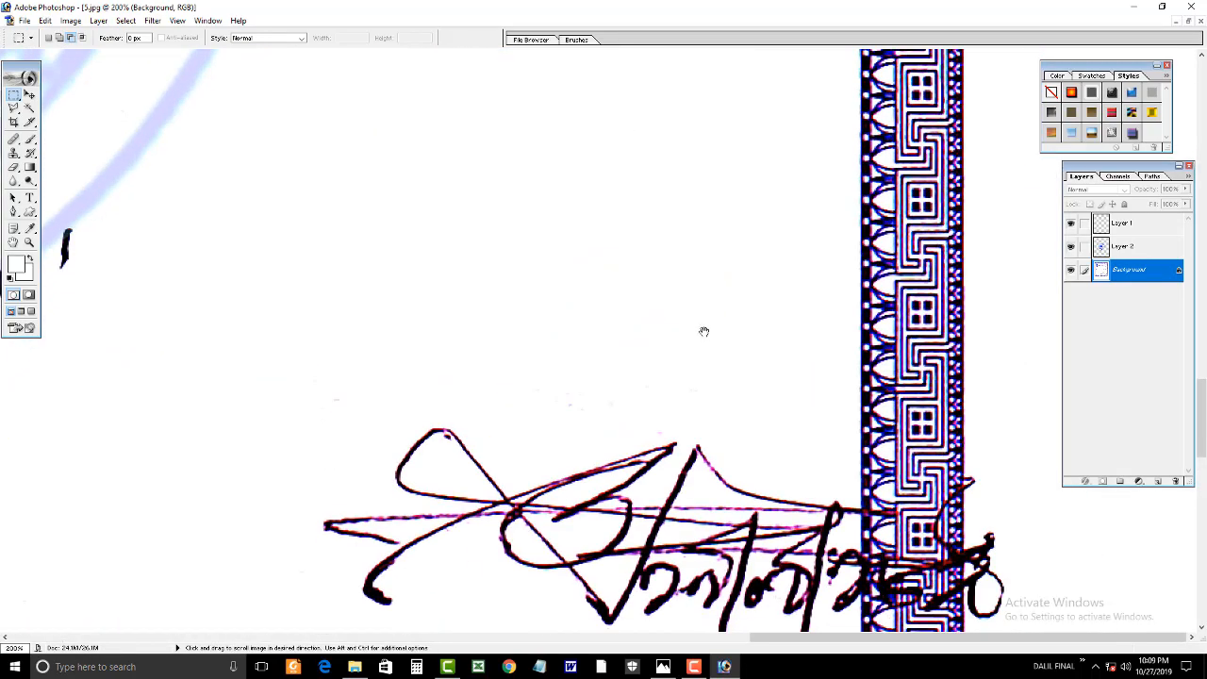
drag(704, 332, 794, 73)
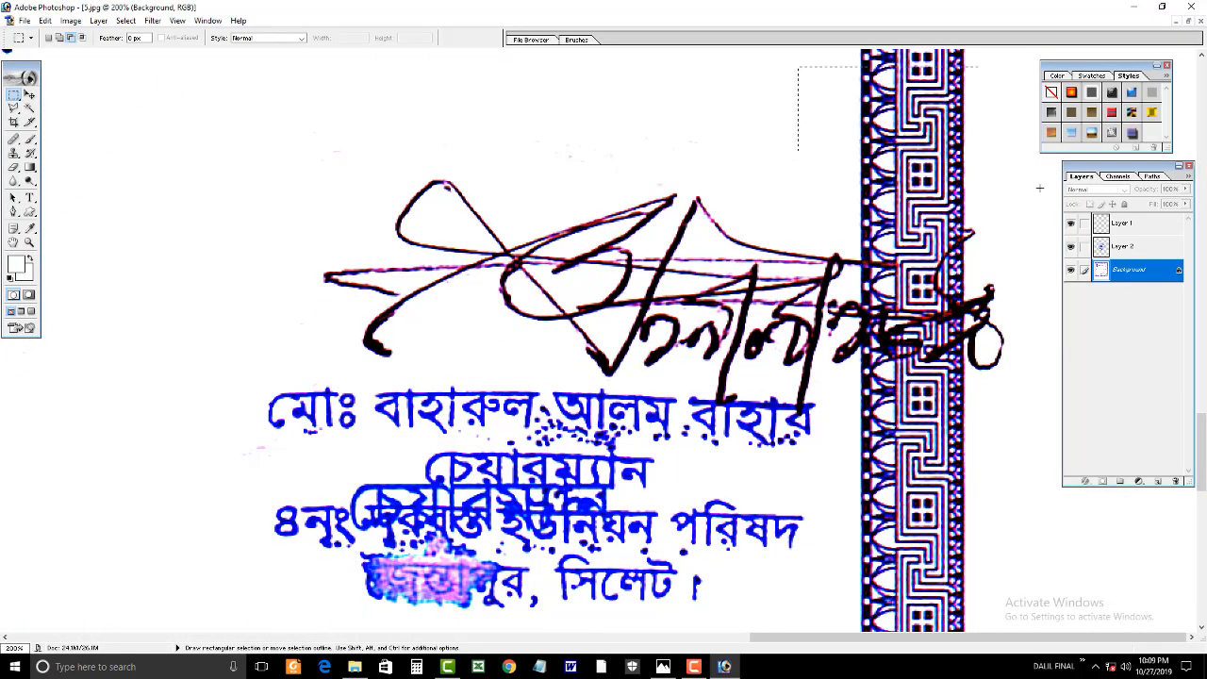
drag(1040, 188, 1058, 203)
key(v)
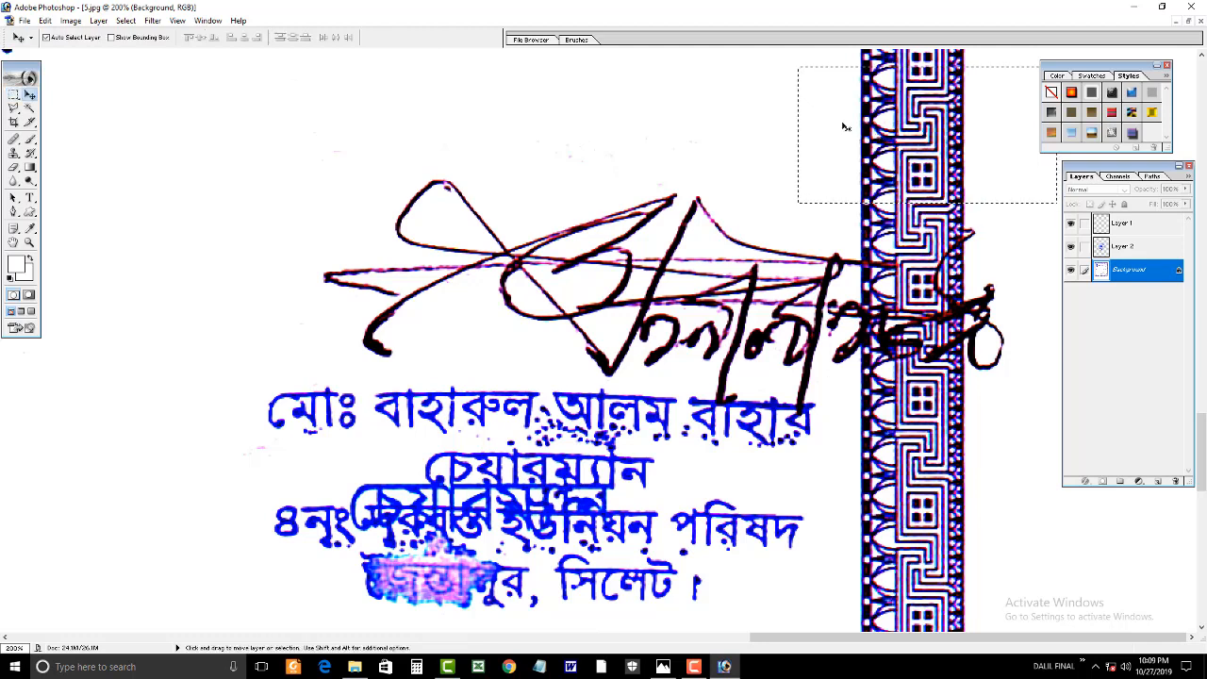
click(13, 94)
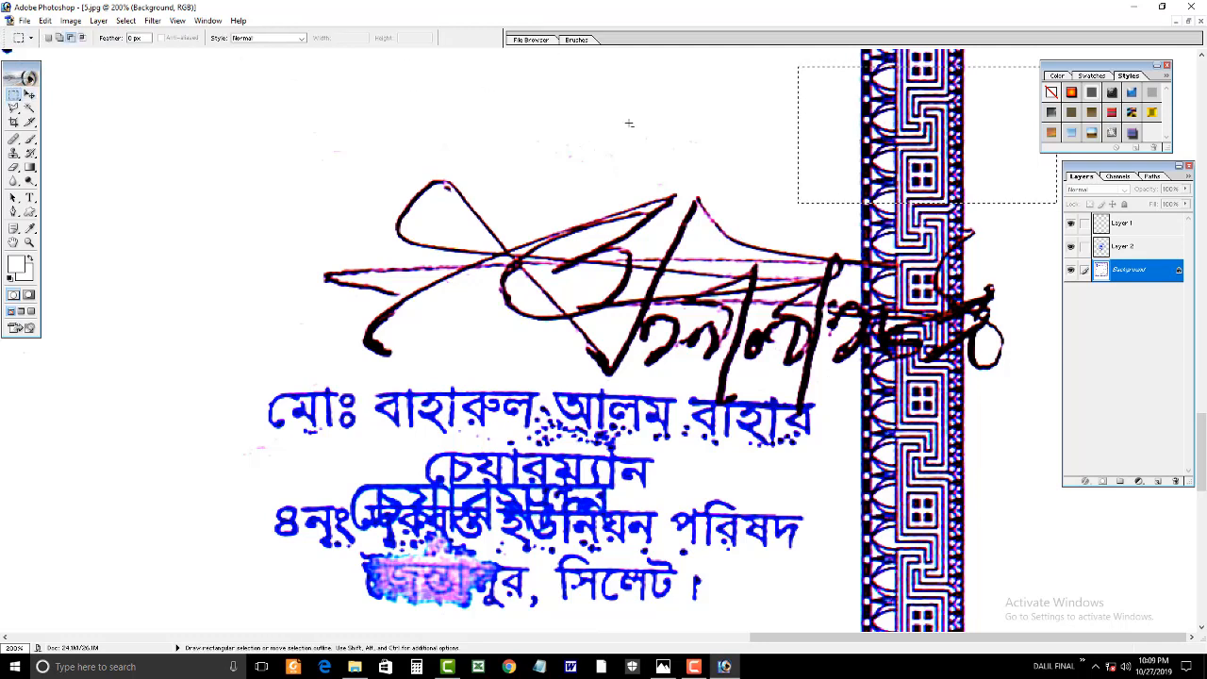
drag(551, 51, 800, 328)
drag(827, 413, 820, 469)
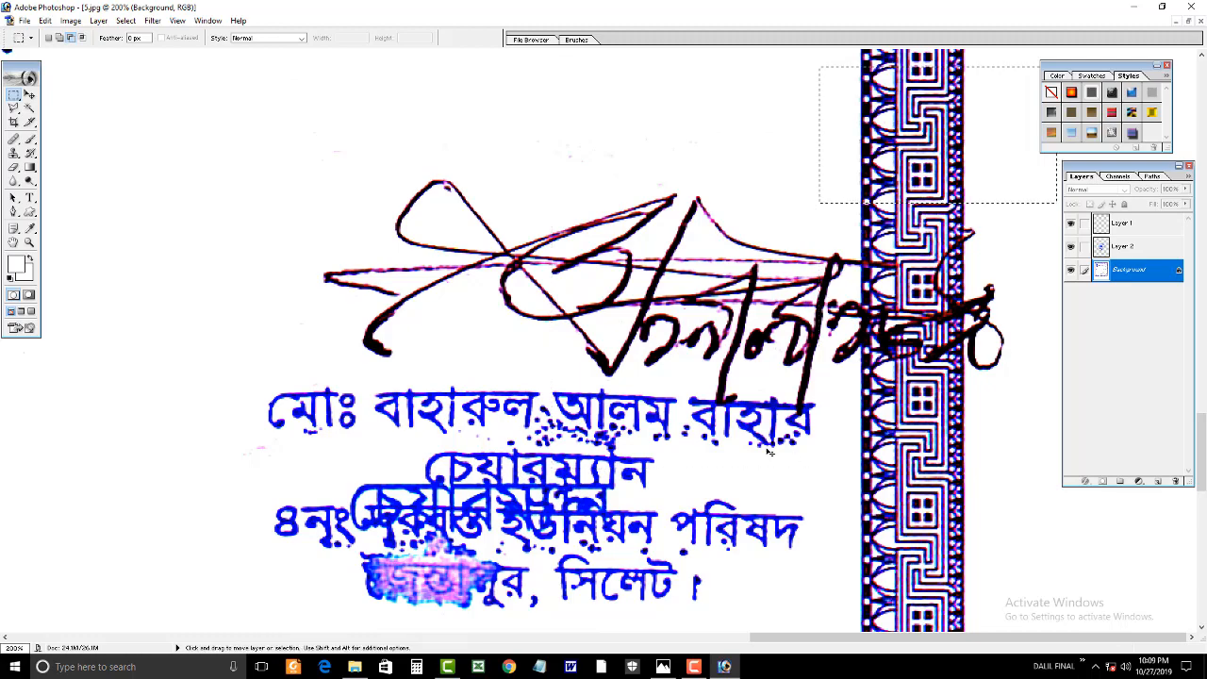
key(ctrl+minus)
key(v)
key(ctrl+minus)
key(ctrl+minus)
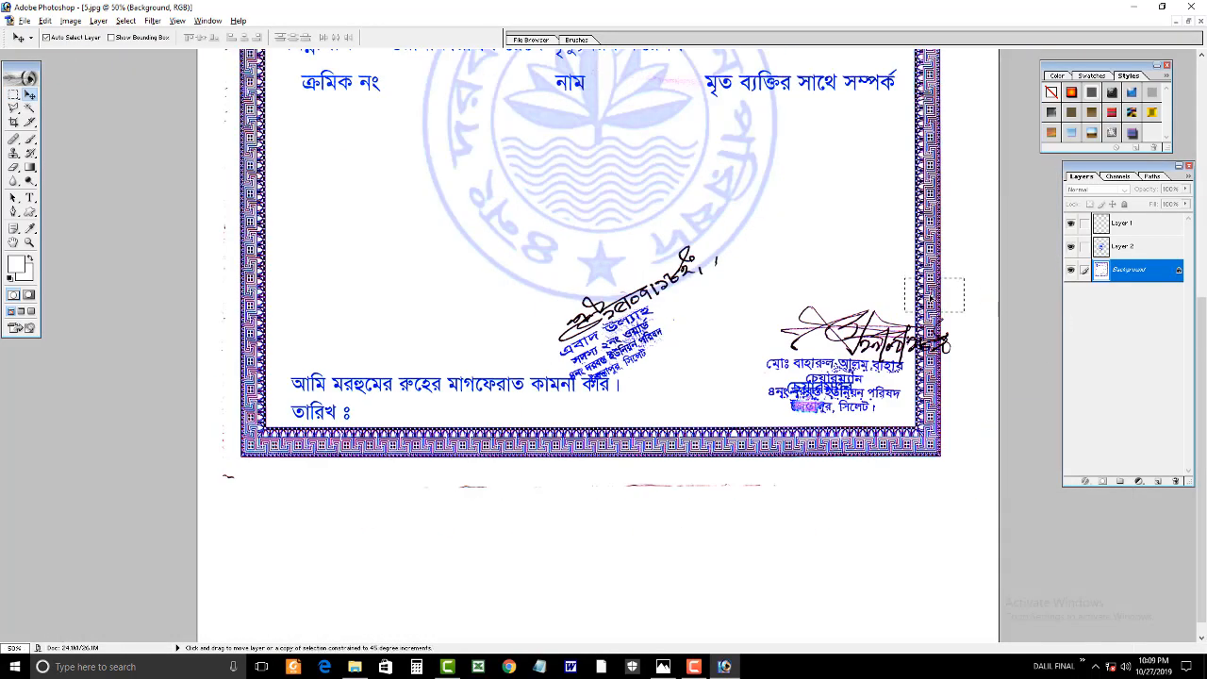
drag(932, 308, 932, 357)
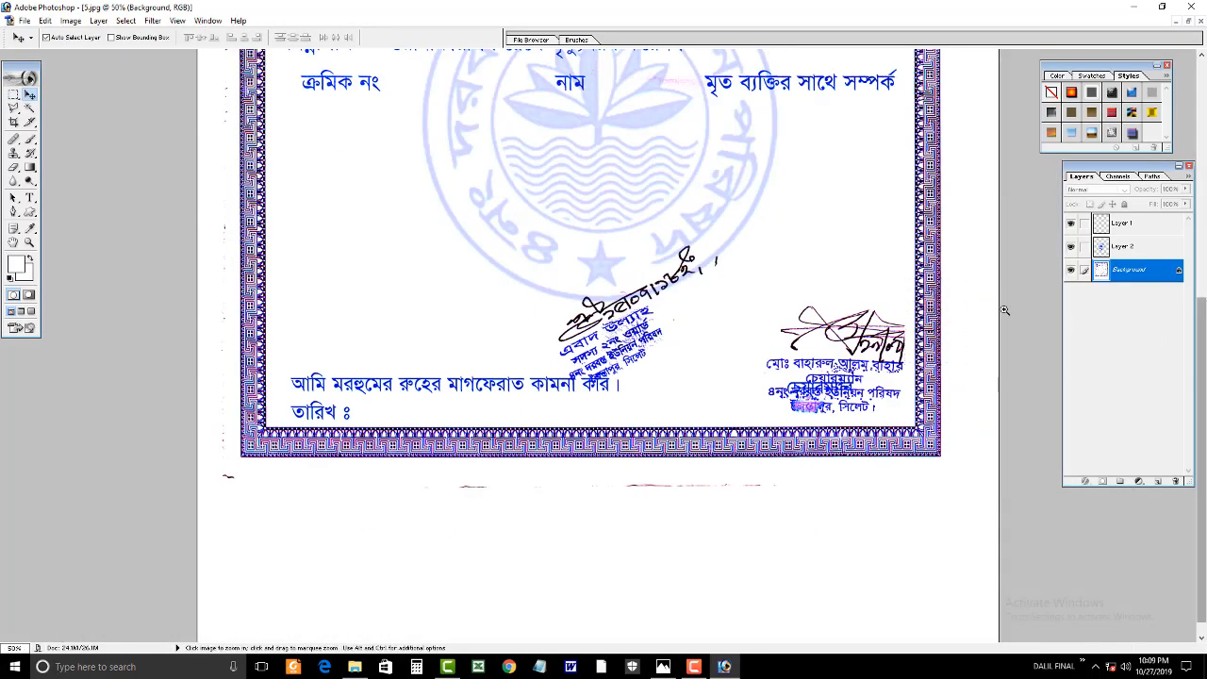
Outline the remaining signature above the chairman's stamp with the Polygonal Lasso and delete it.
key(ctrl+plus)
drag(674, 226, 674, 221)
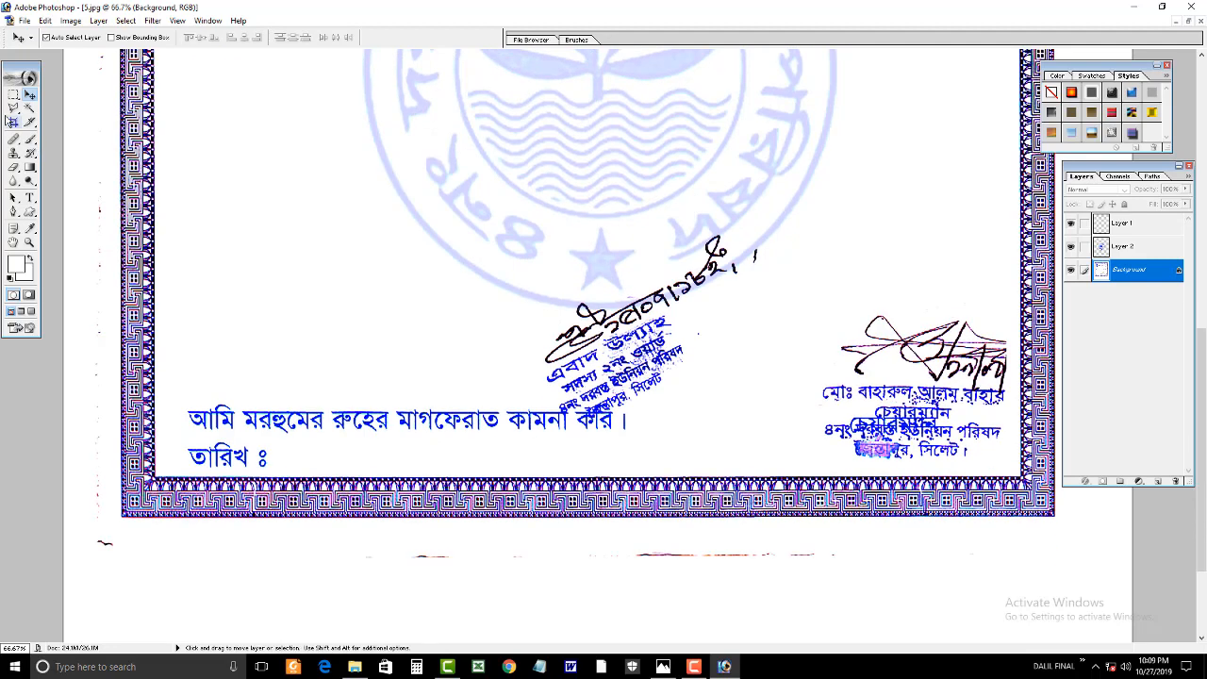
click(14, 108)
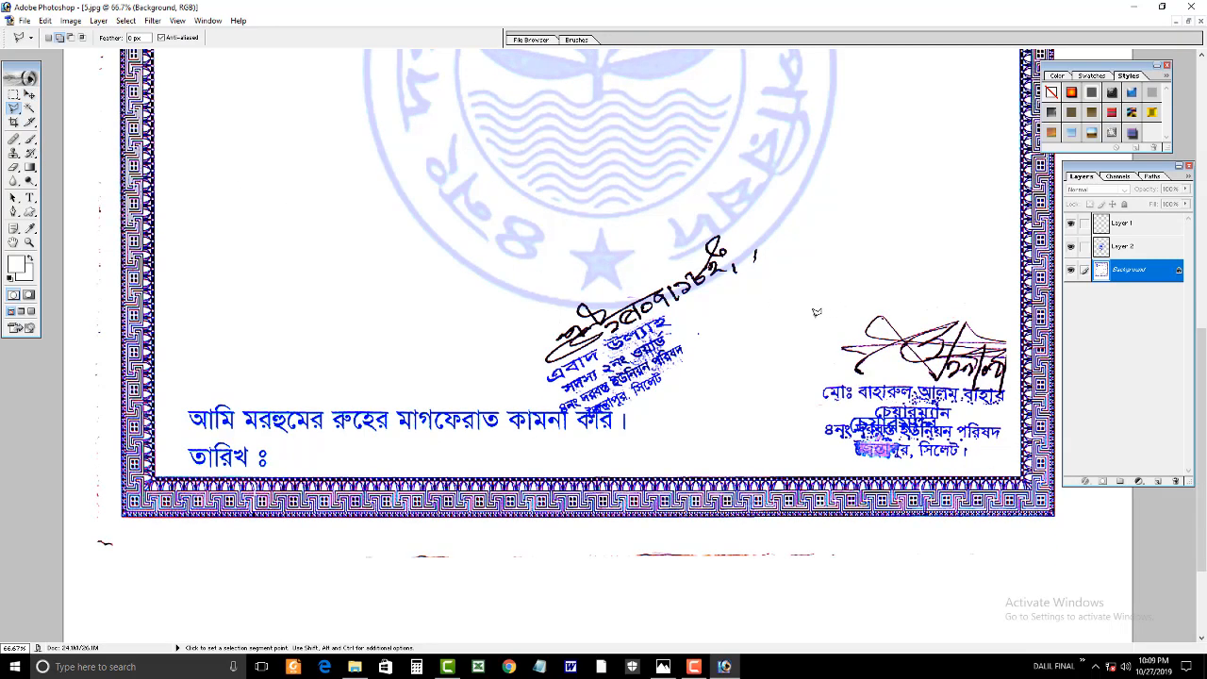
click(748, 349)
click(997, 310)
double_click(802, 286)
key(Delete)
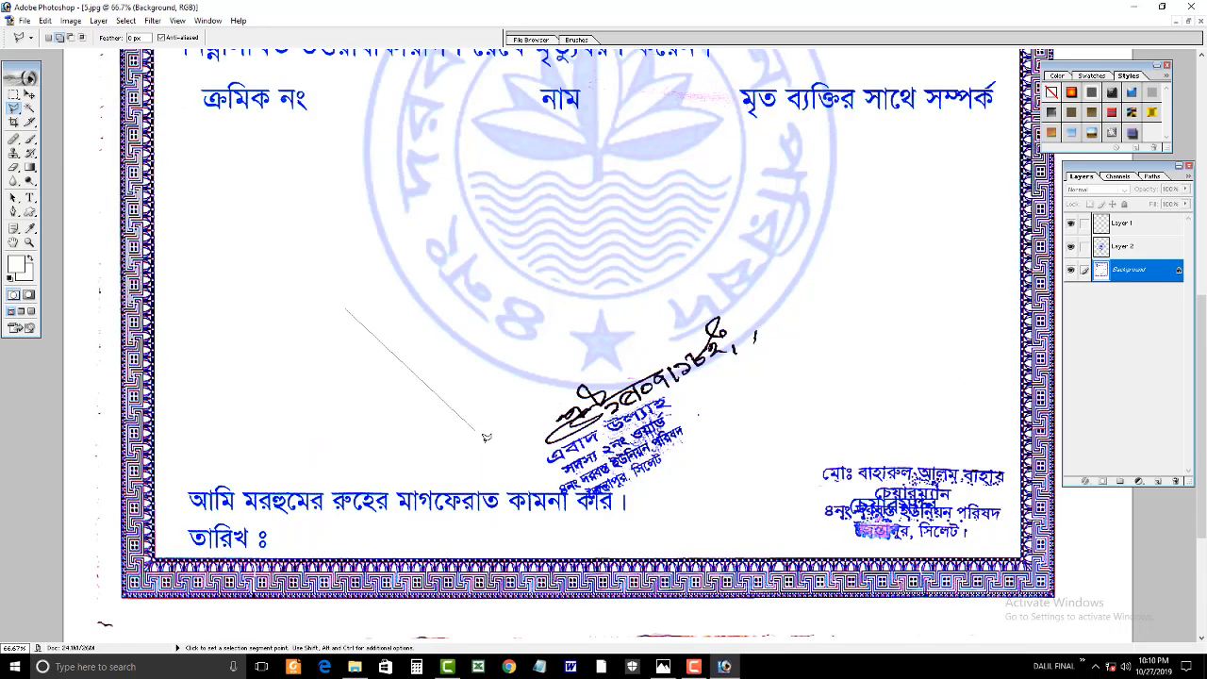
Outline the slanted signature and stamp below the emblem with the Polygonal Lasso, delete them and clear the selection.
click(485, 437)
click(632, 489)
click(732, 439)
click(731, 378)
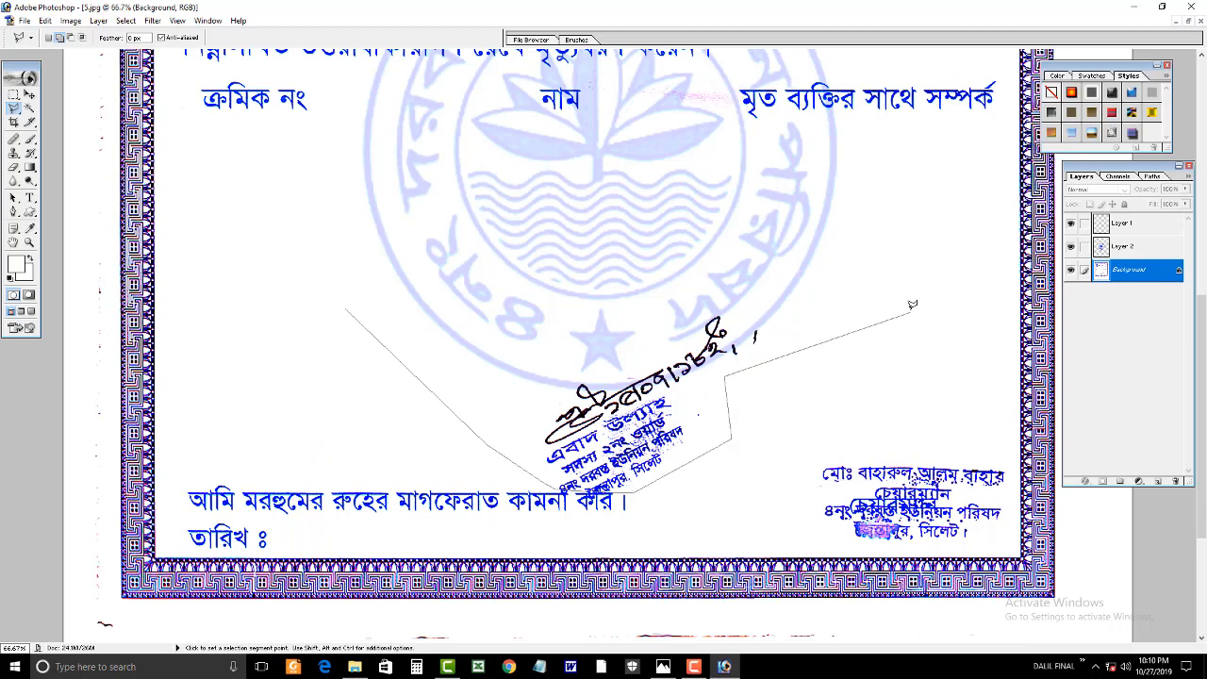
click(901, 302)
double_click(253, 281)
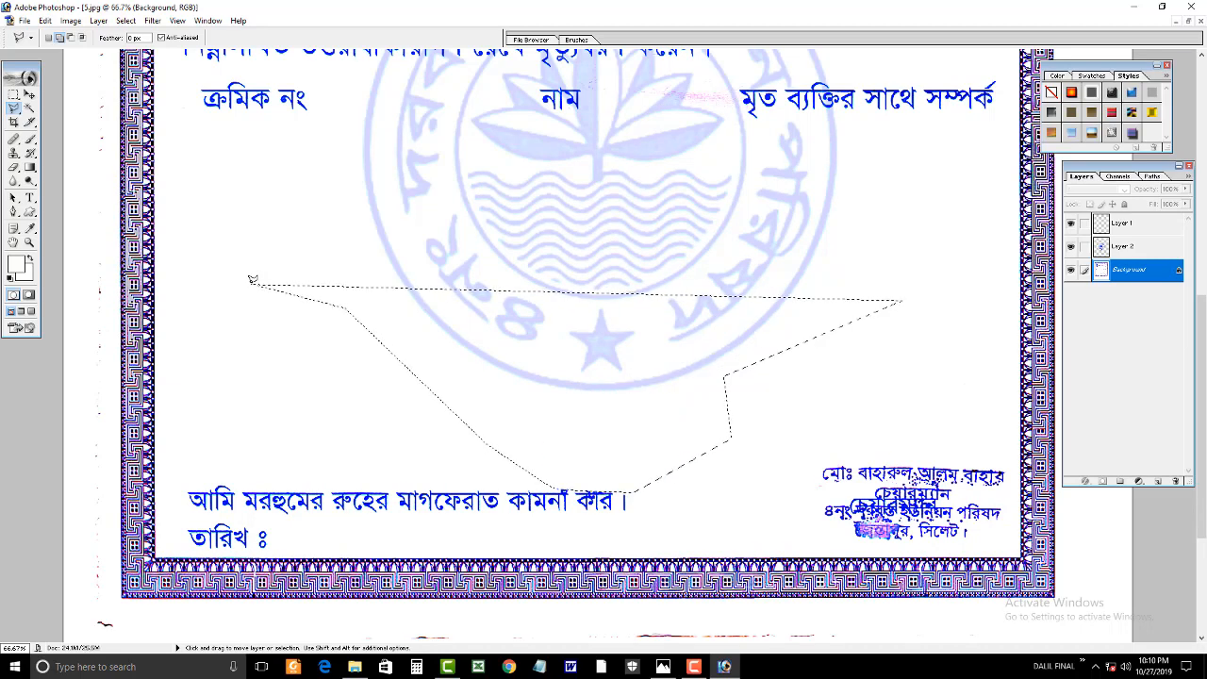
key(ctrl+d)
Outline the stray scan marks beneath the certificate's lower border with the Polygonal Lasso and delete them.
ctrl+click(493, 508)
key(ctrl+minus)
key(ctrl+minus)
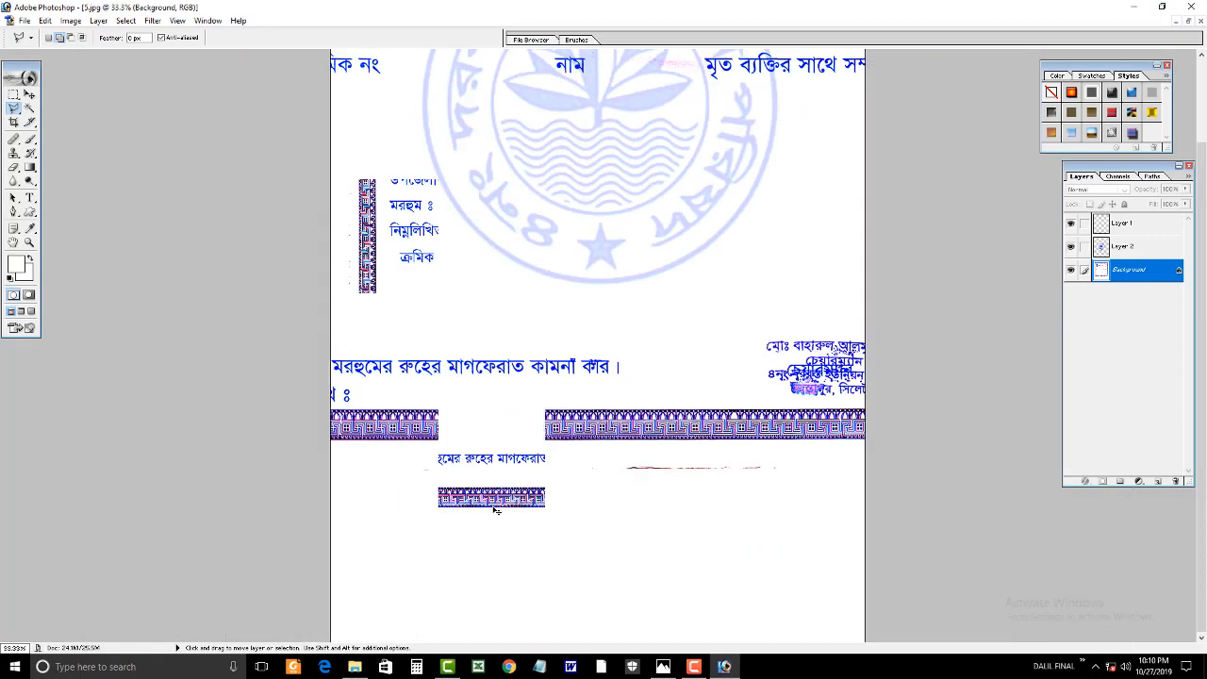
click(337, 516)
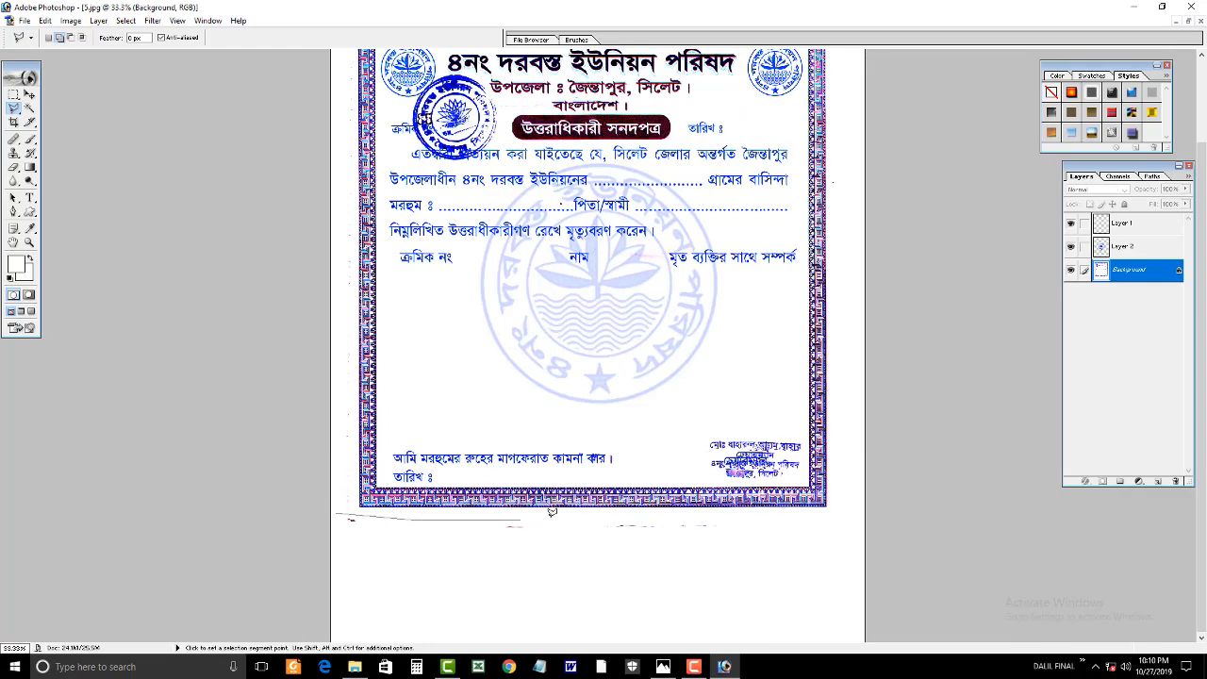
click(877, 518)
click(651, 577)
double_click(169, 552)
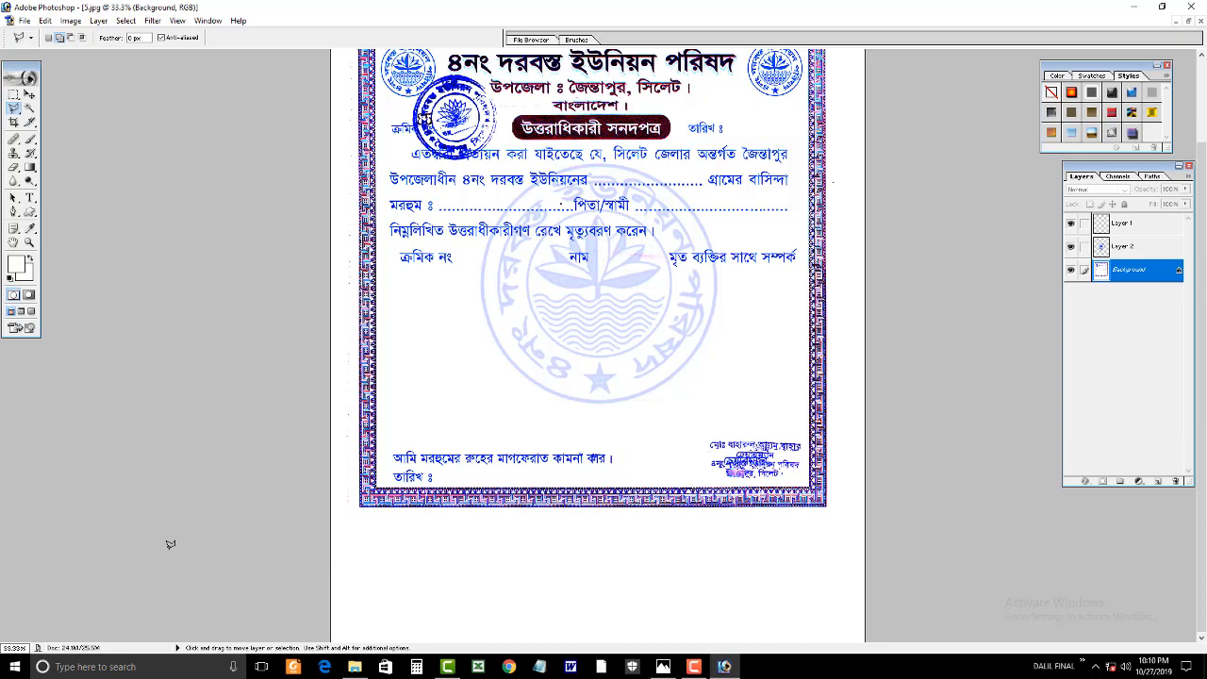
Examine the whole certificate and its upper part for remaining marks.
key(ctrl+minus)
ctrl+click(648, 291)
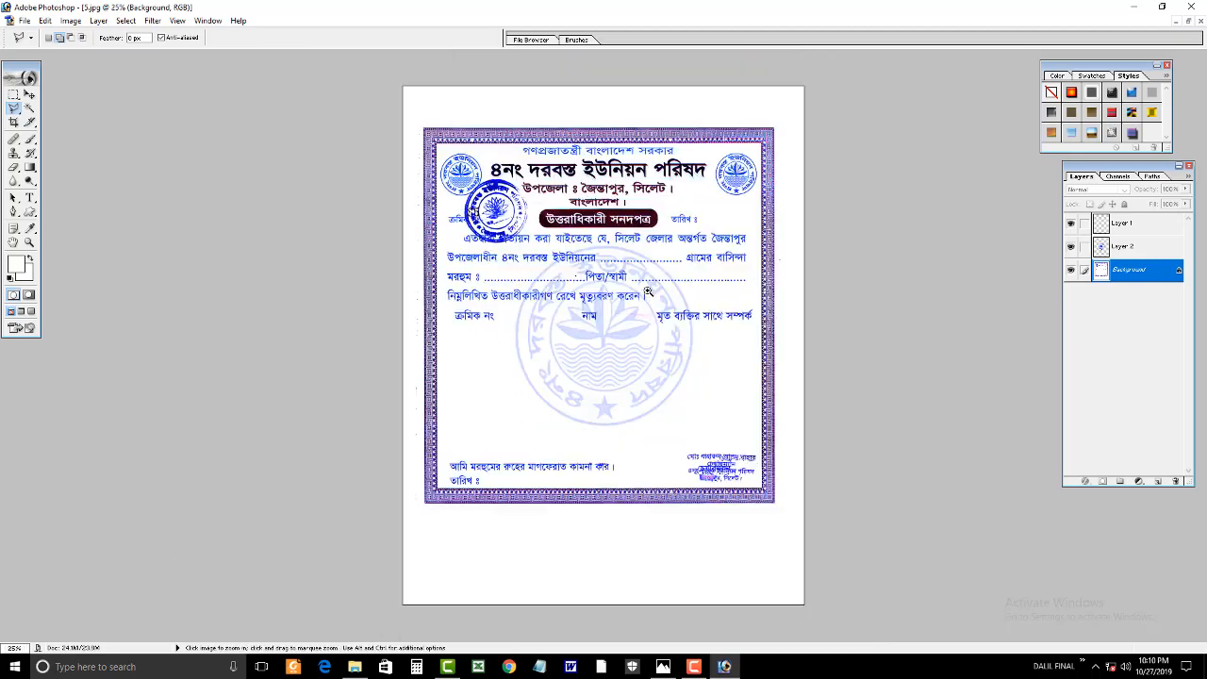
scroll(660, 288, up, 2)
scroll(661, 287, down, 1)
scroll(661, 288, down, 1)
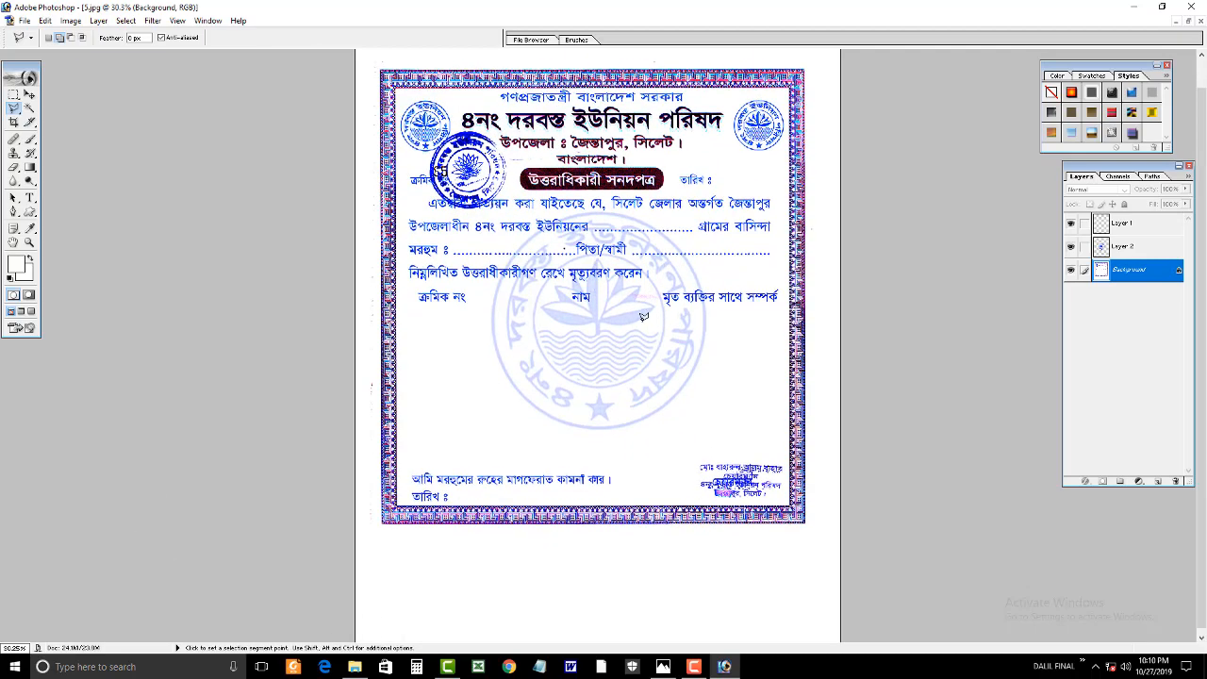
scroll(740, 309, up, 1)
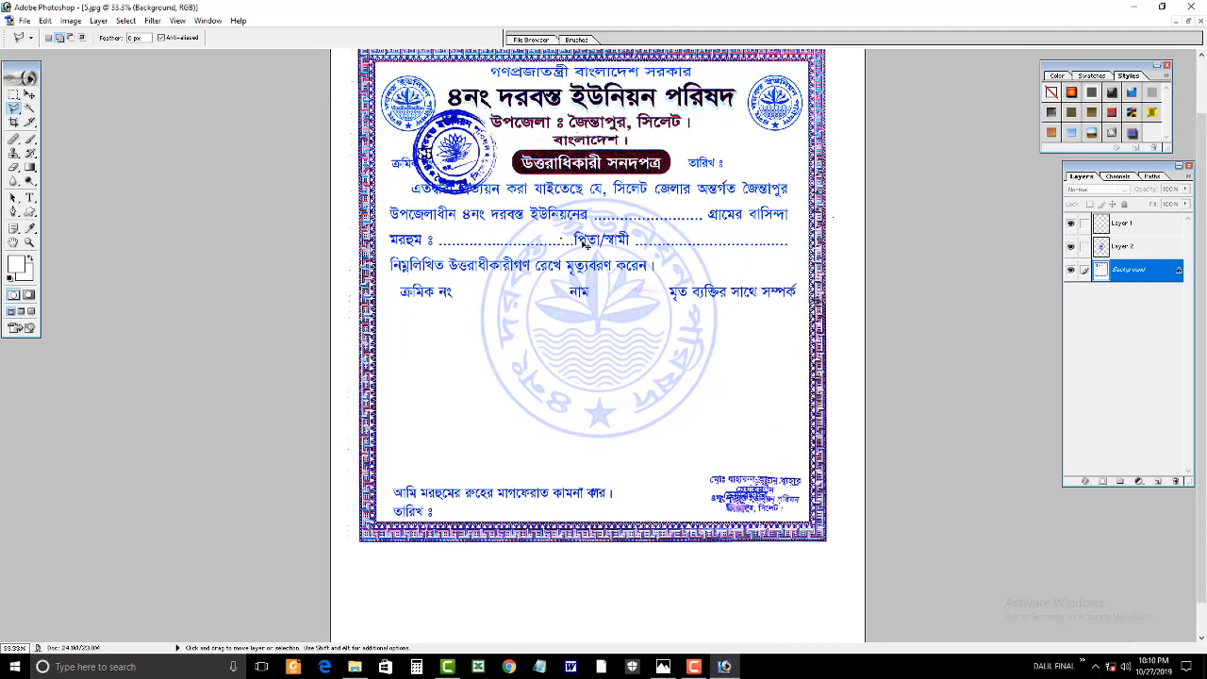
ctrl+click(588, 213)
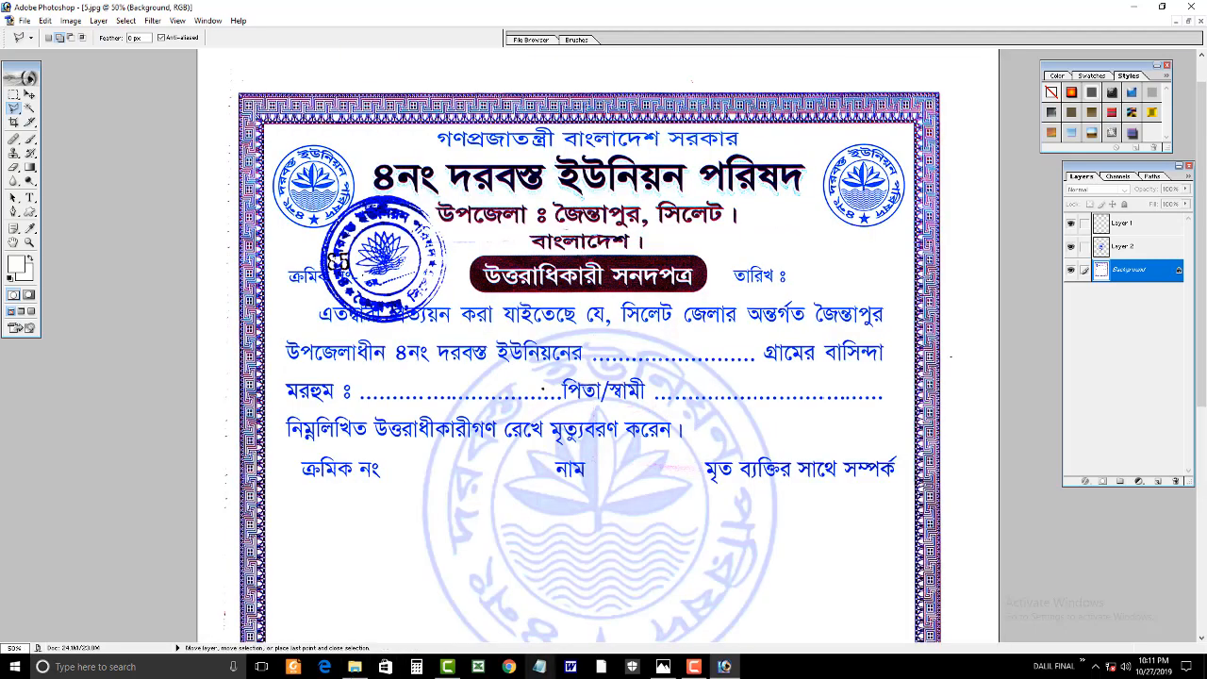
alt+click(579, 359)
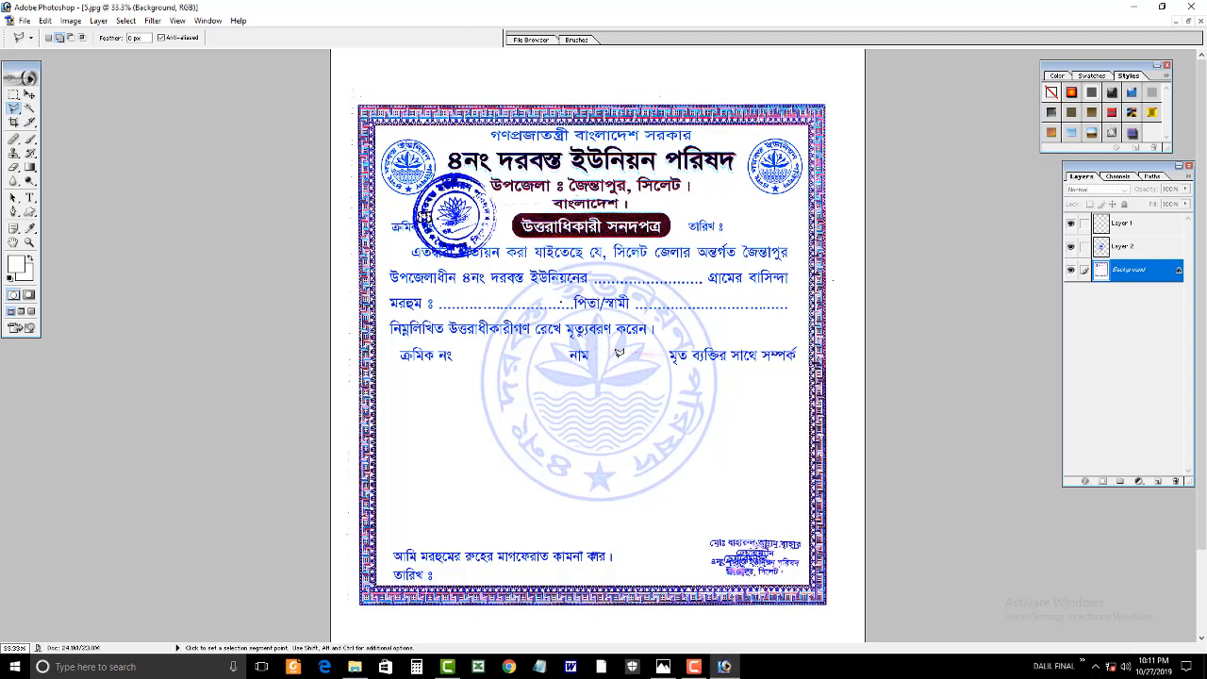
Outline the chairman's stamp text in the lower right corner inside the border, delete it and clear the selection.
scroll(441, 275, down, 1)
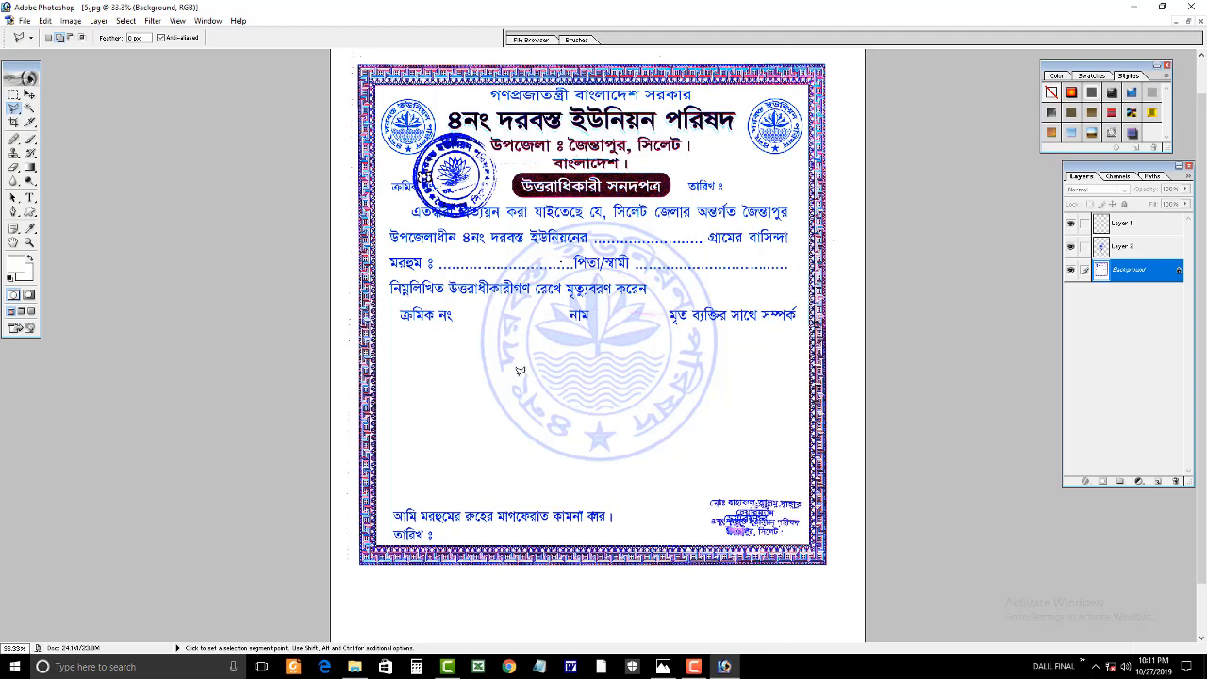
click(682, 494)
click(809, 541)
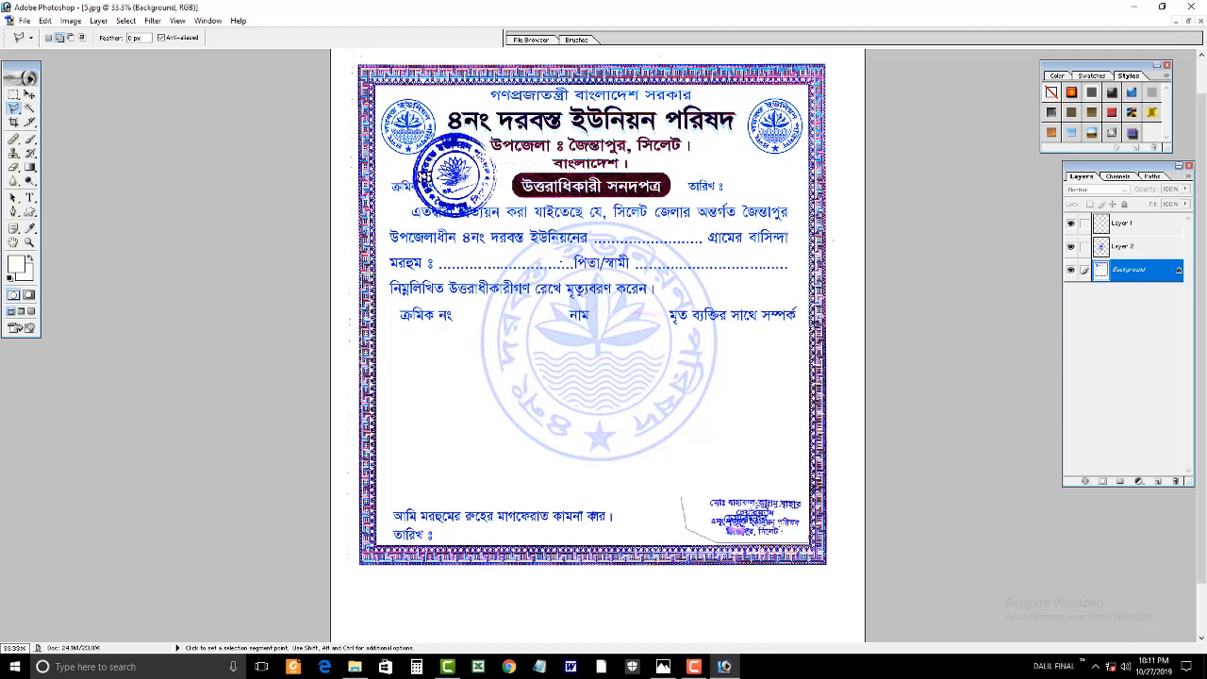
double_click(805, 479)
key(Delete)
key(ctrl+d)
key(ctrl+minus)
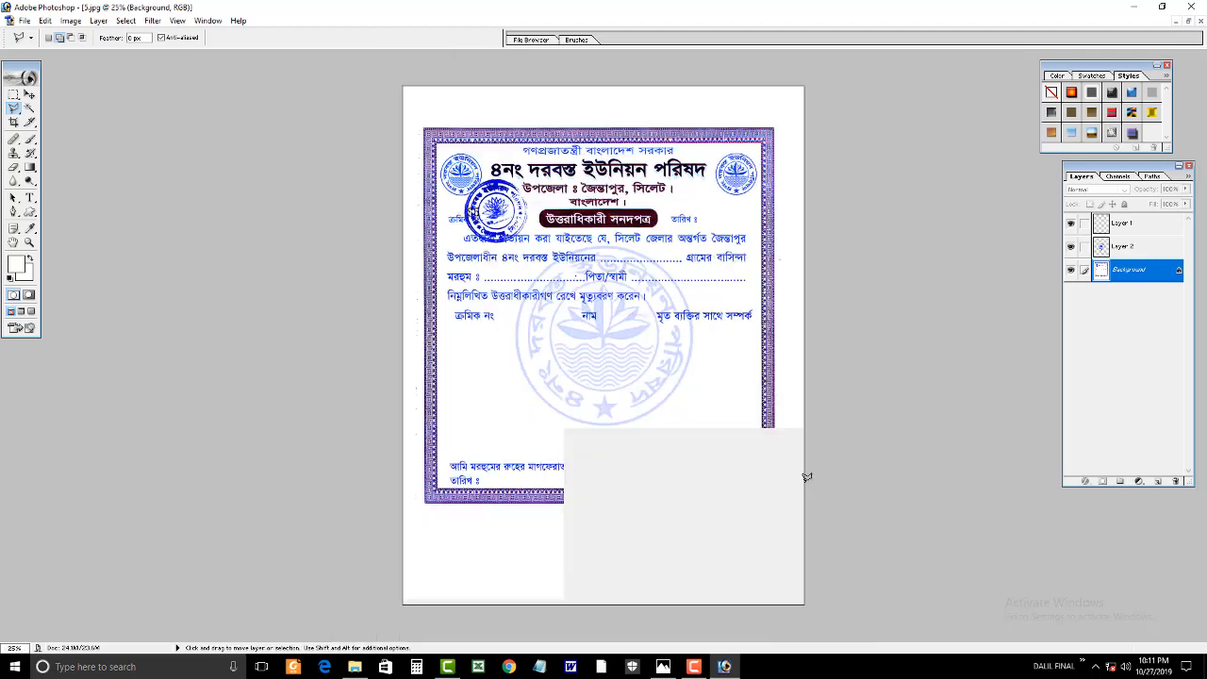
key(v)
key(ctrl+space)
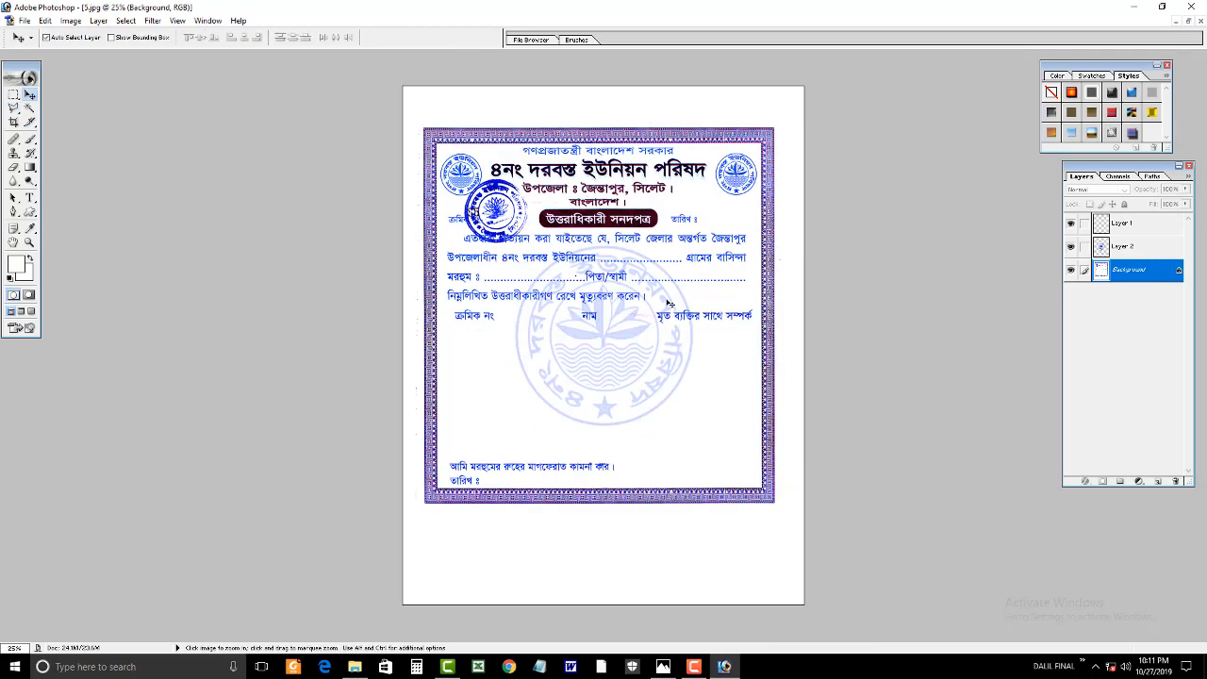
click(660, 296)
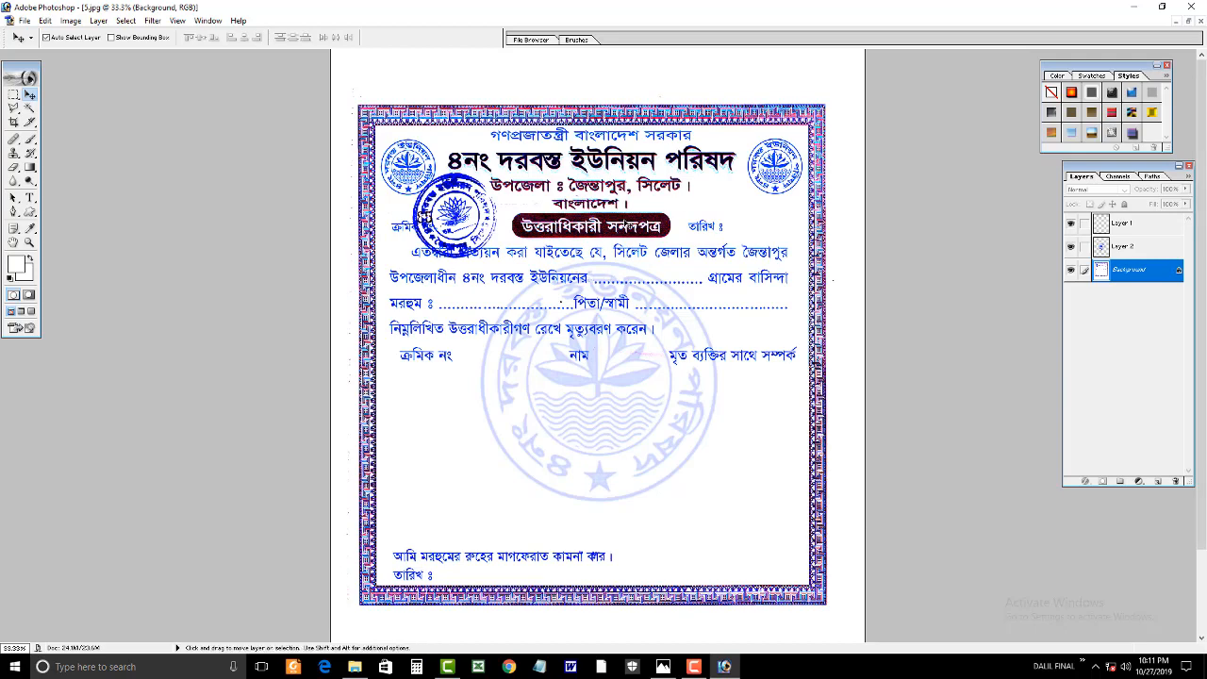
key(ctrl+minus)
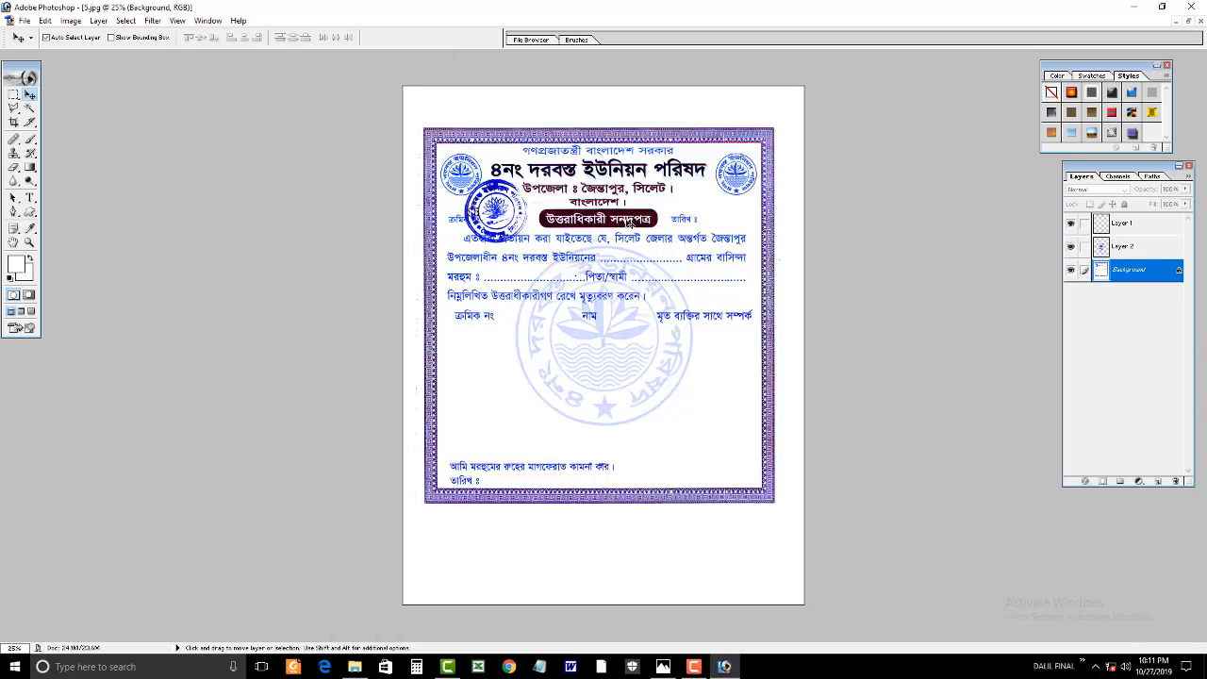